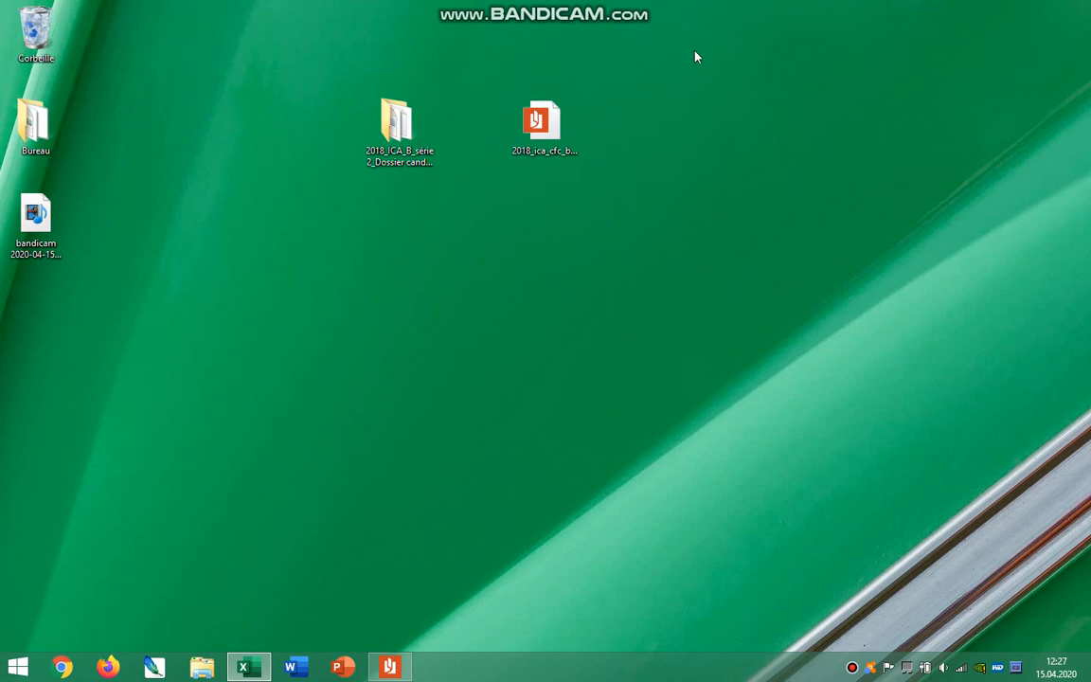
Open the 2018_ICA_B_série 2_Dossier candidats folder on the desktop to view its files, and close it.
drag(397, 127, 470, 128)
drag(549, 133, 610, 137)
double_click(470, 127)
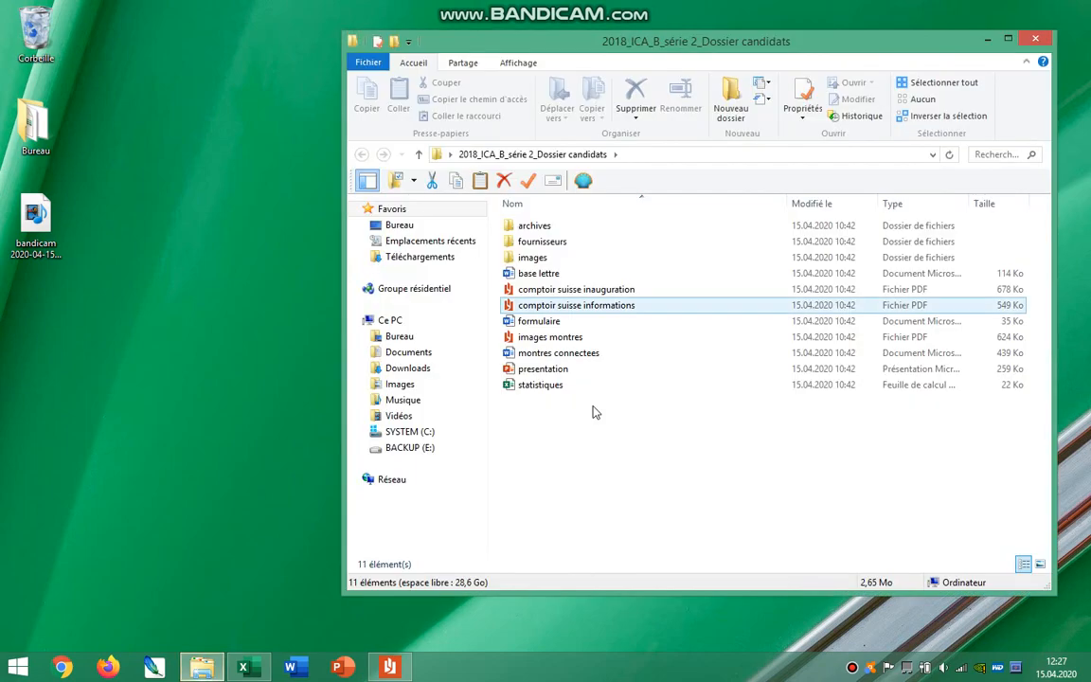
click(1037, 41)
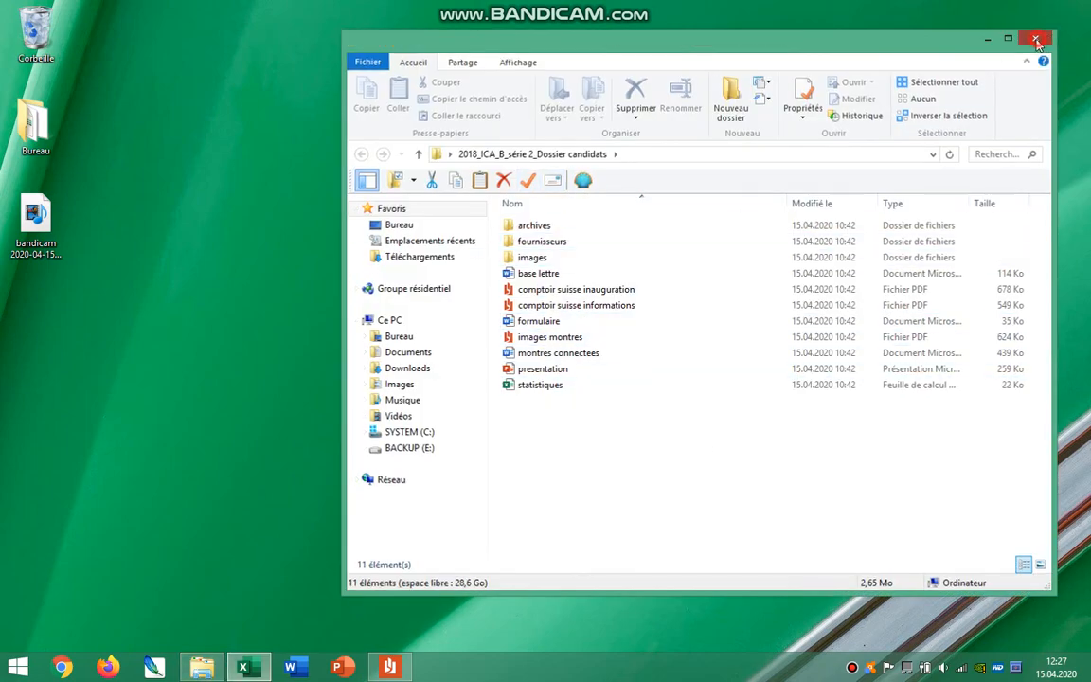
Open the exam instructions PDF and go to Tâche 1 : Compléter une feuille de calcul to identify the required spreadsheet file.
double_click(615, 126)
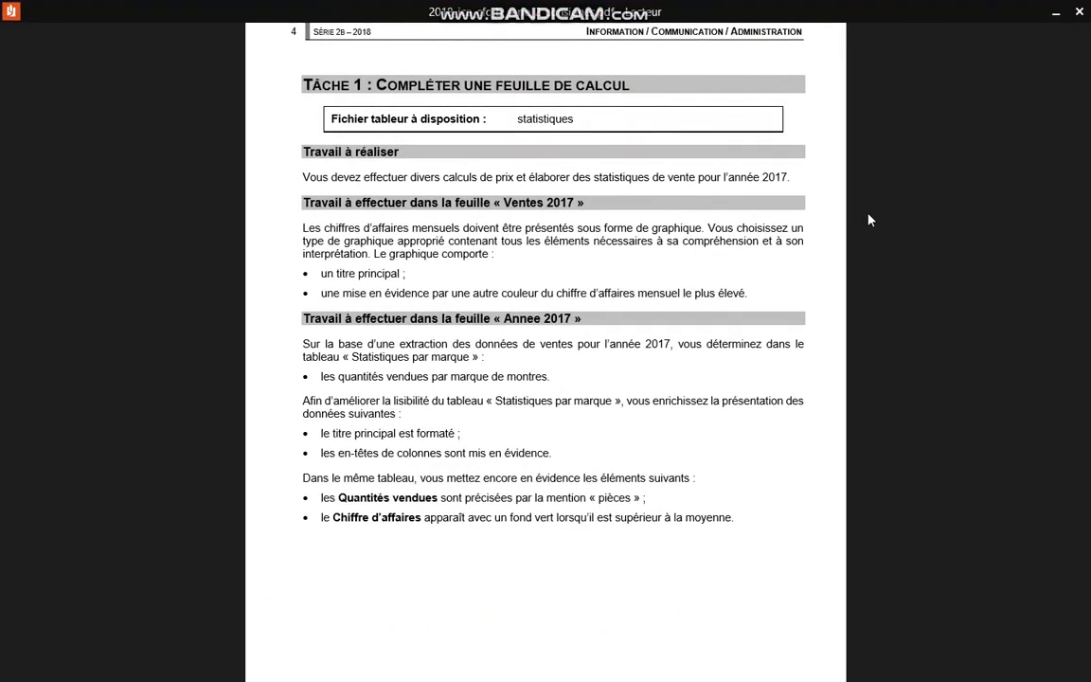
scroll(981, 219, up, 10)
scroll(983, 219, up, 8)
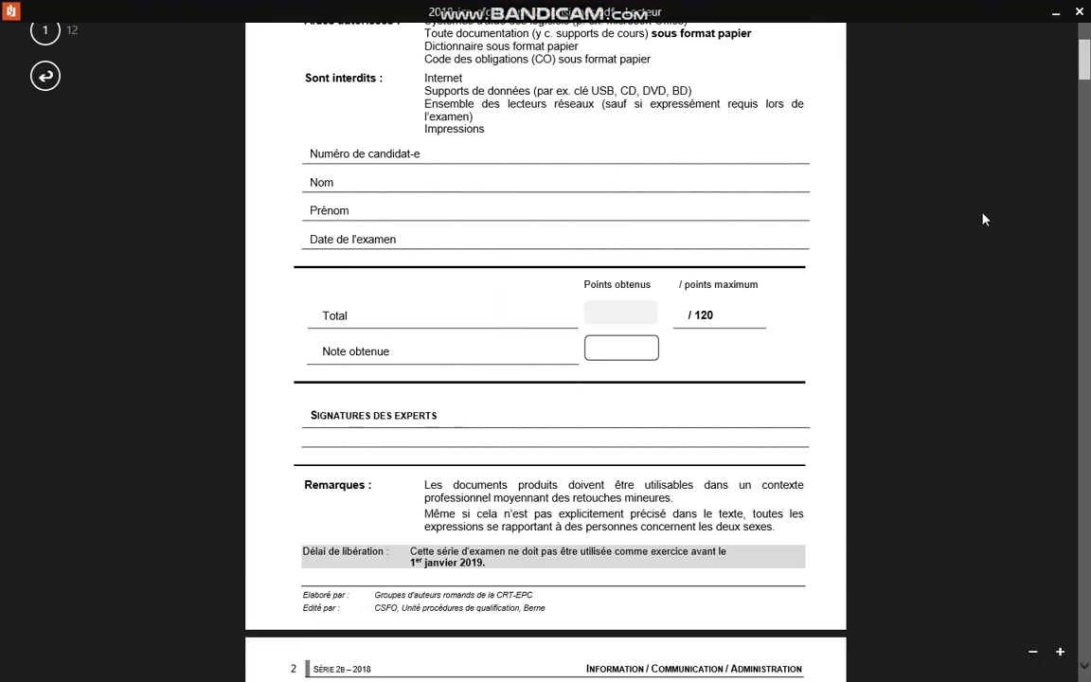
scroll(915, 219, down, 5)
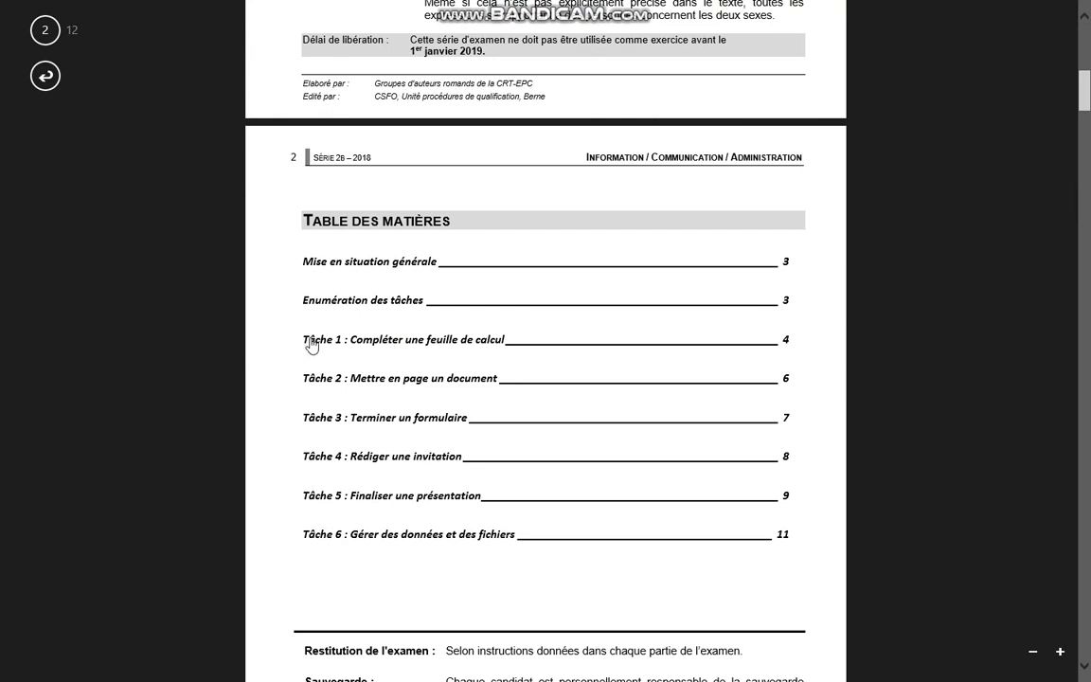
click(369, 349)
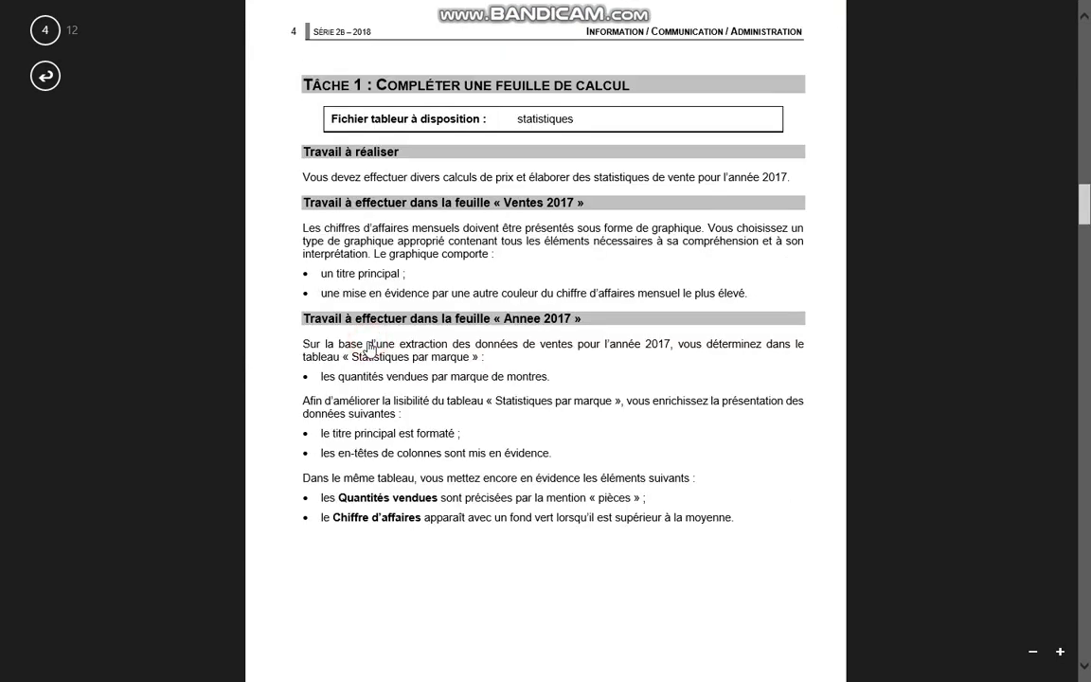
drag(354, 120, 594, 133)
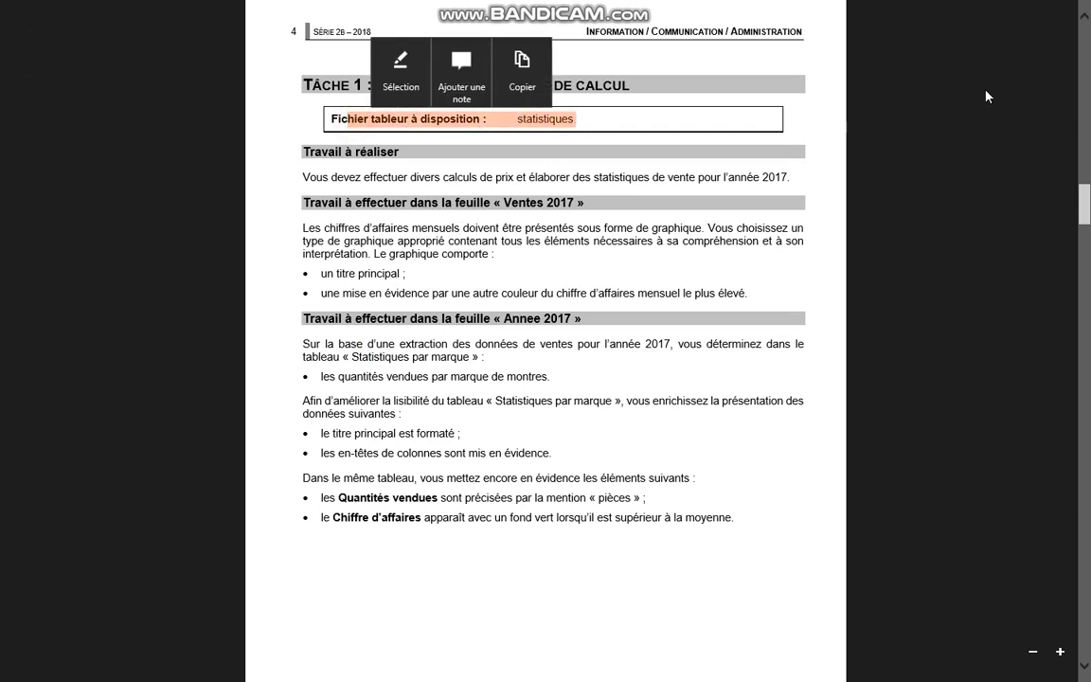
Switch to the statistiques workbook in Excel and look through the Ventes 2017, Annee 2017, Calcul de prix and Marques sheets.
key(alt+Tab)
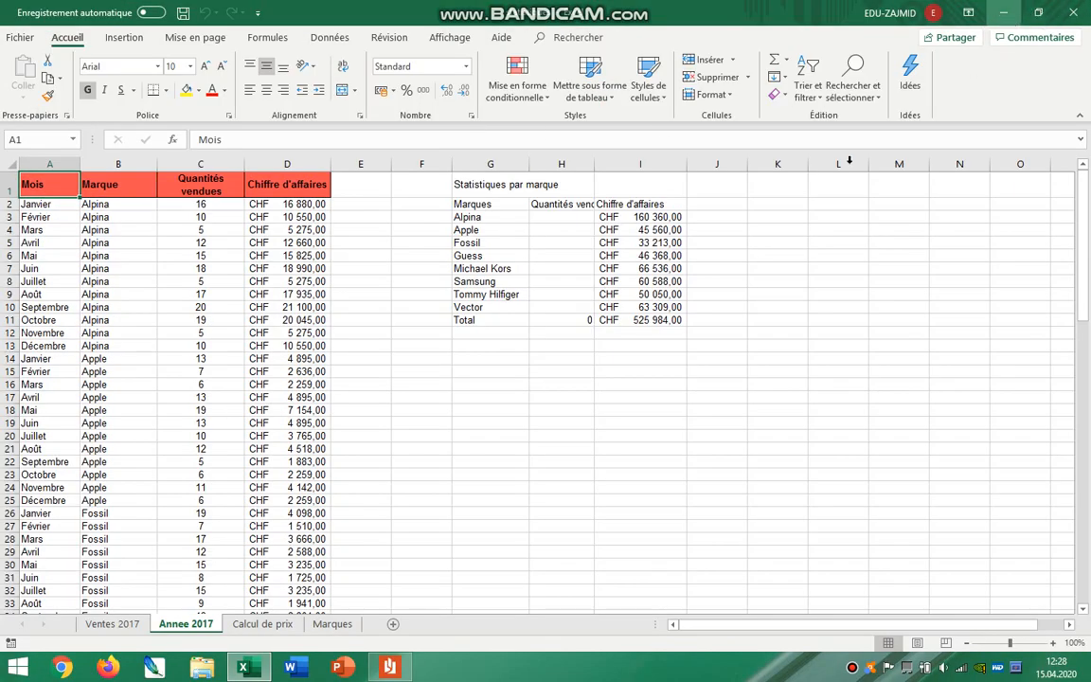
click(111, 623)
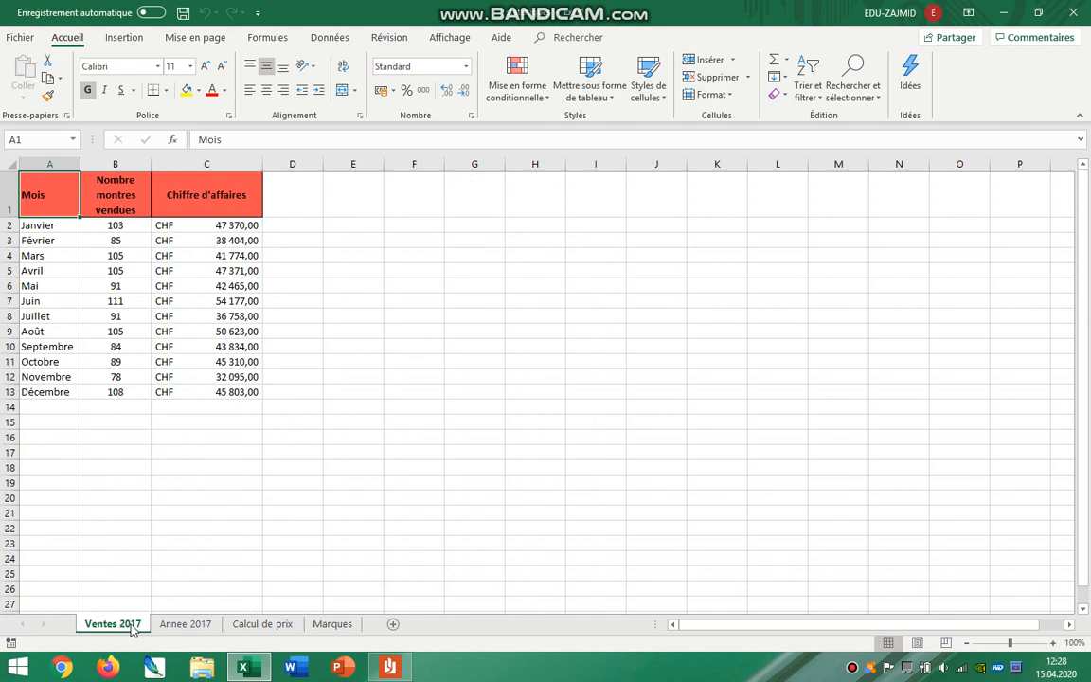
click(182, 625)
click(254, 625)
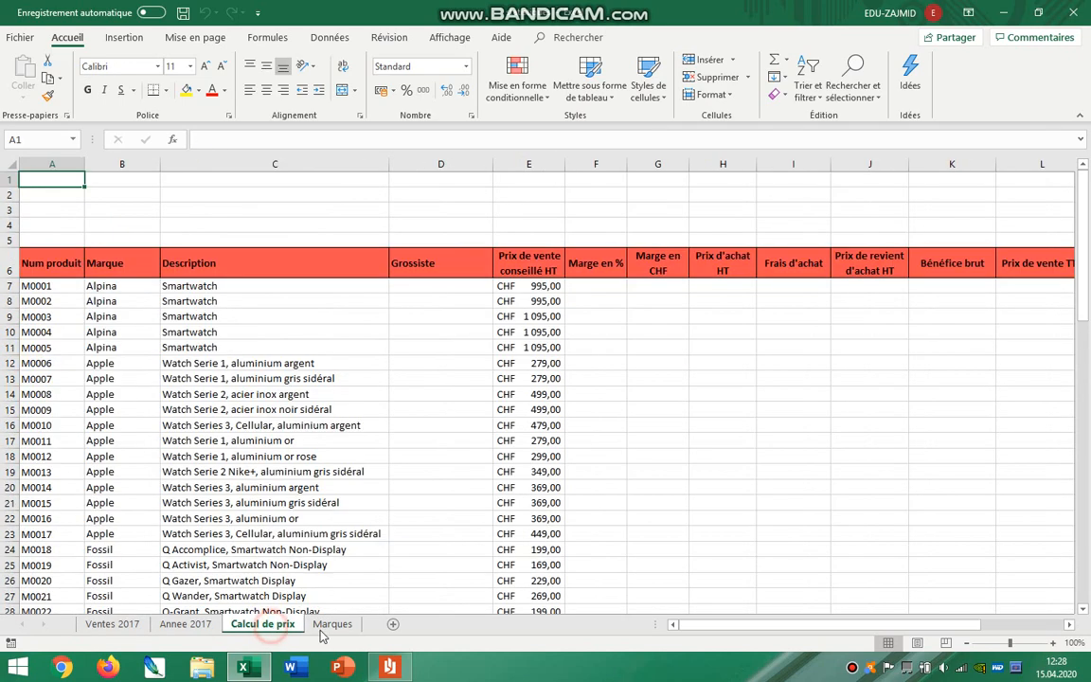
click(331, 624)
Switch to the instructions PDF and read the chart requirements for the Ventes 2017 sheet.
click(390, 667)
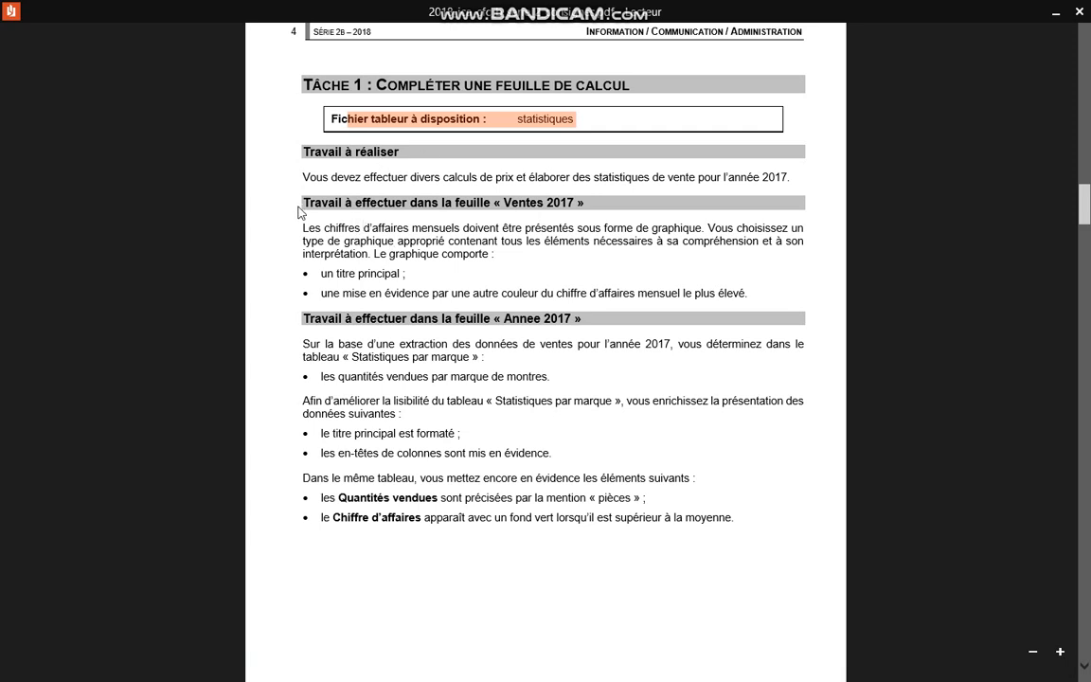
drag(304, 202, 588, 201)
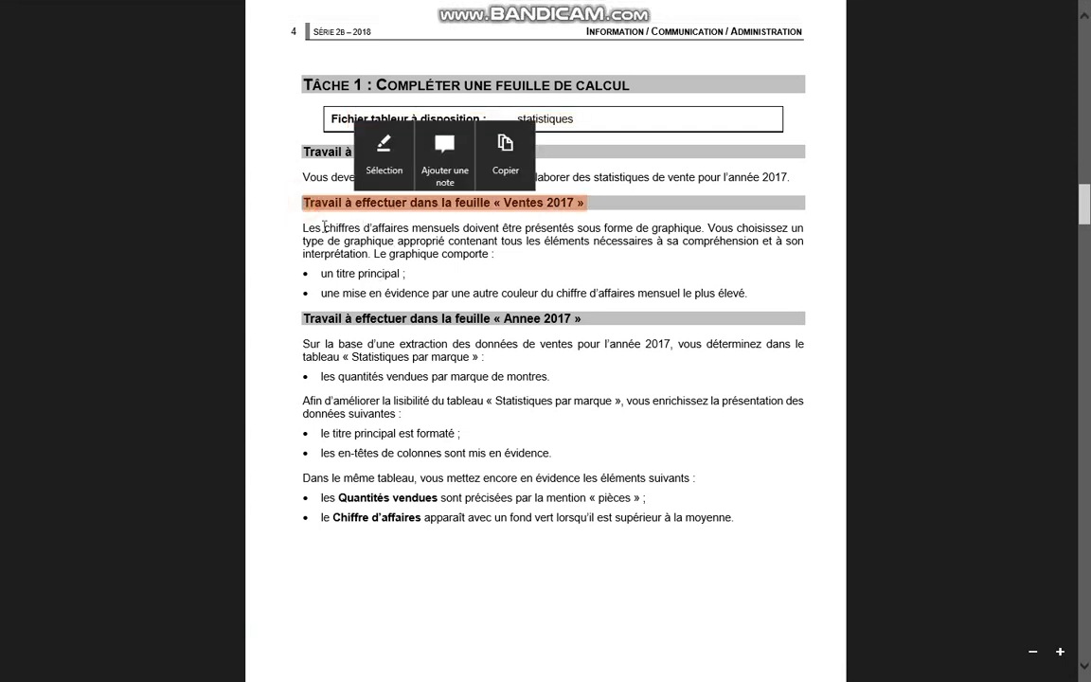
drag(324, 227, 489, 260)
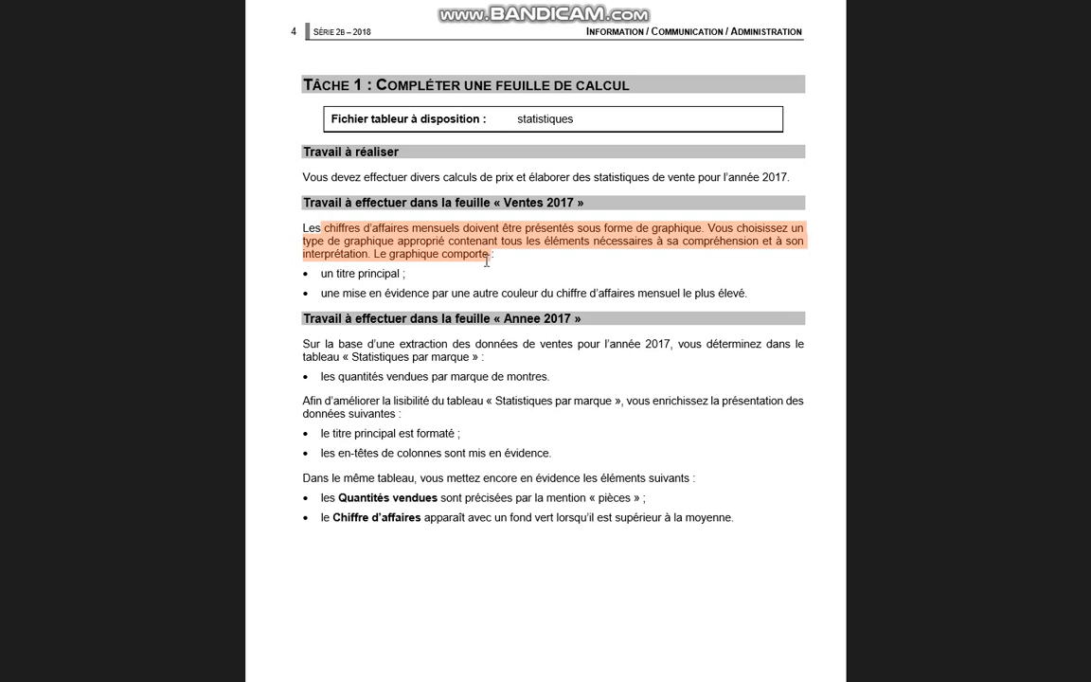
drag(336, 274, 771, 300)
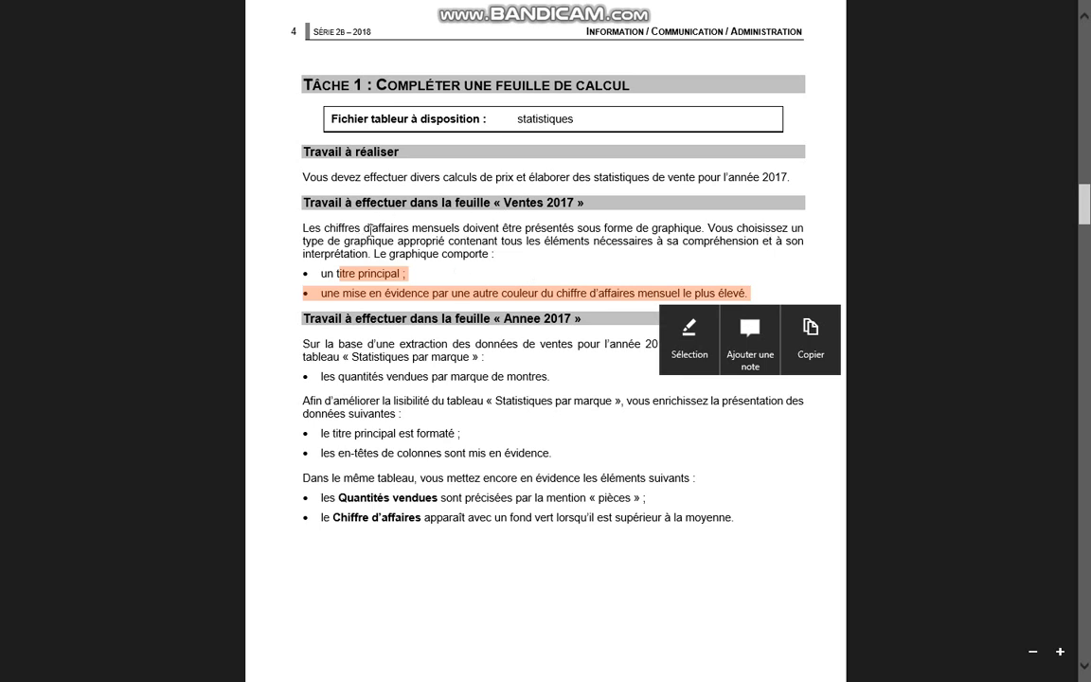
click(507, 266)
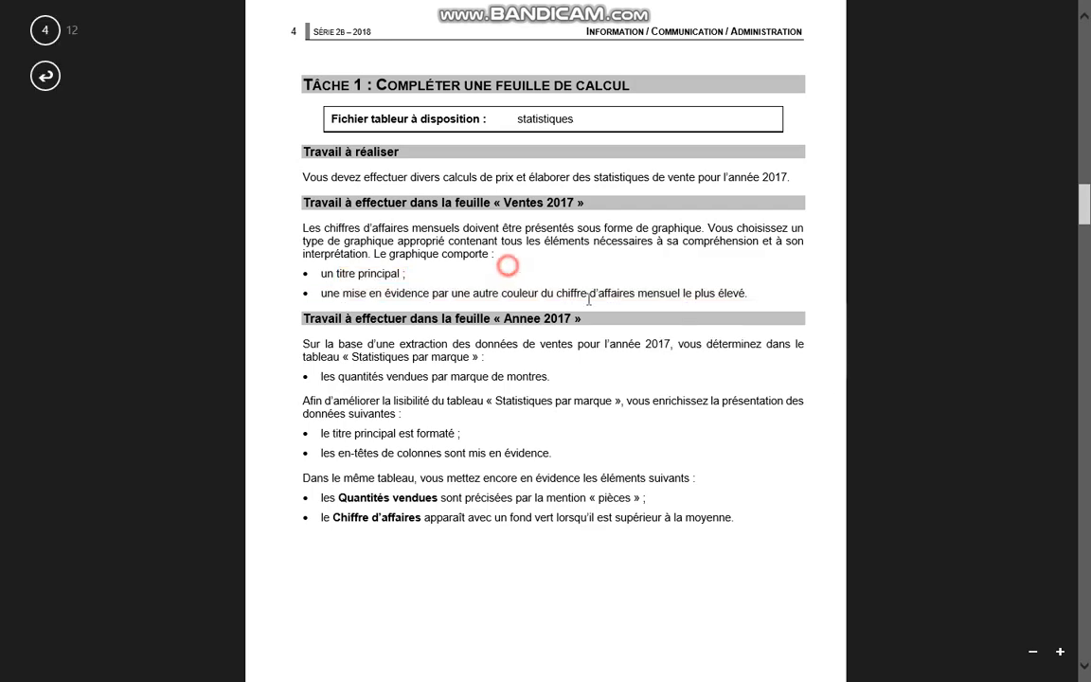
Return to Excel and examine the watches sold and Chiffre d'affaires columns on the Ventes 2017 sheet.
key(alt+Tab)
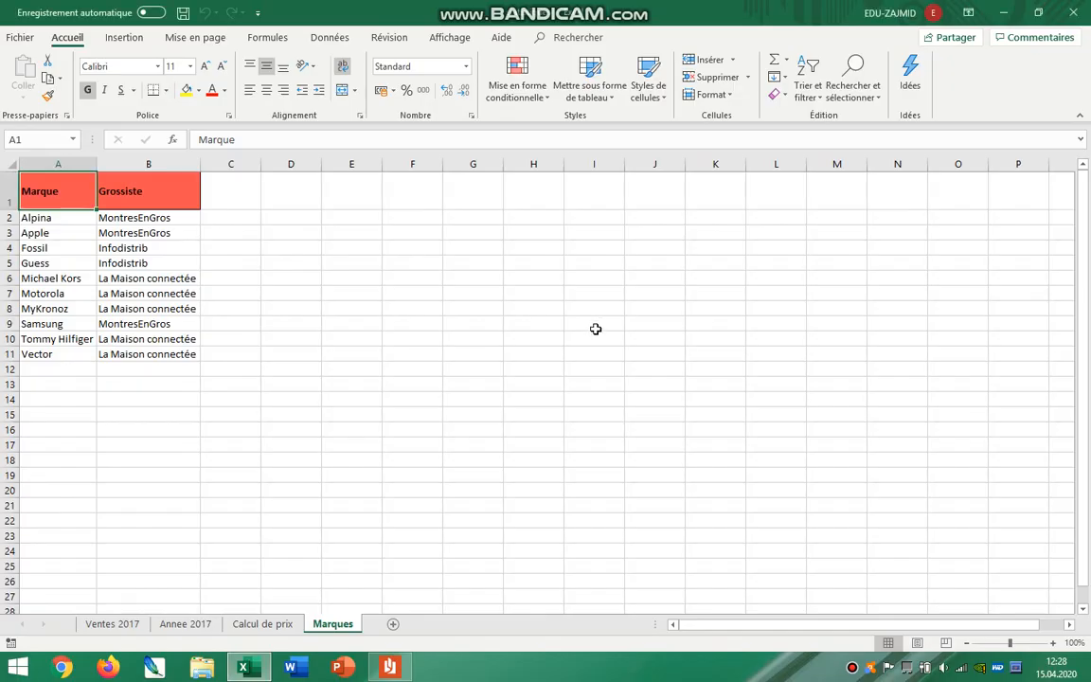
click(110, 624)
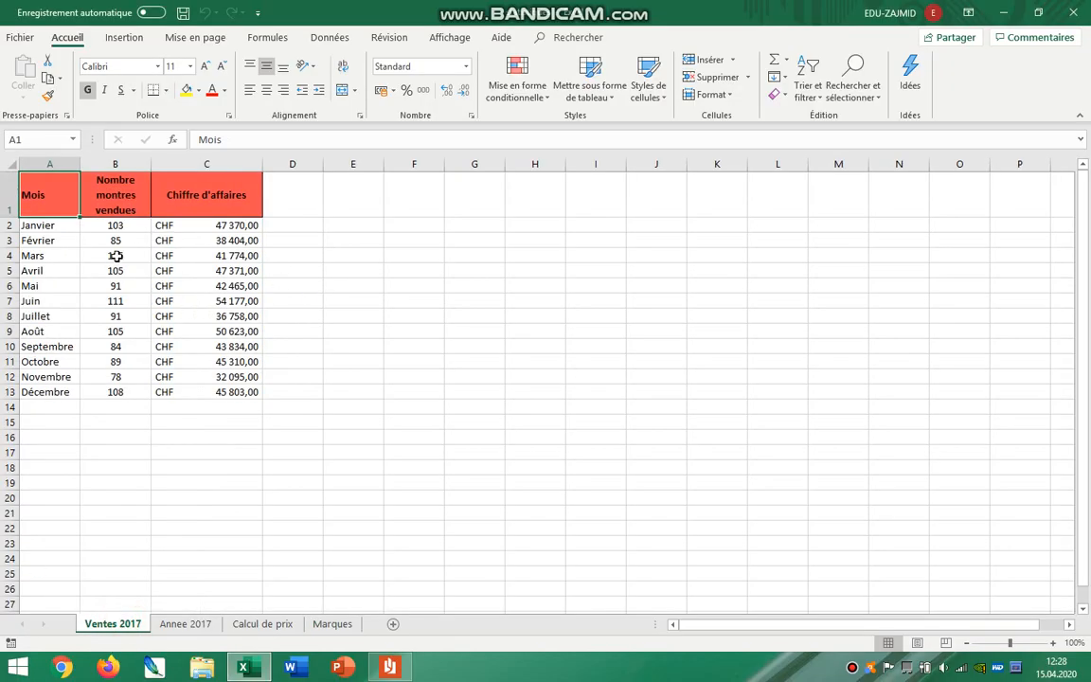
drag(115, 194, 113, 377)
drag(208, 188, 219, 377)
Insert a 2D clustered column chart from A1:A13 and C1:C13, and enlarge it beside the sales table.
drag(28, 184, 56, 390)
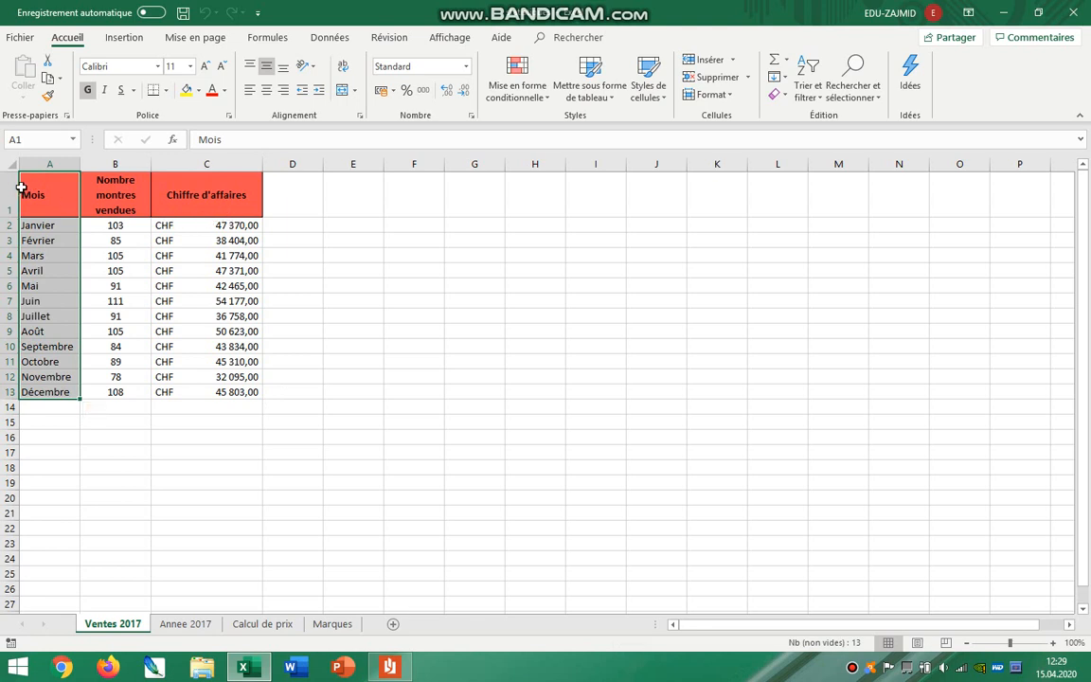
drag(207, 194, 235, 391)
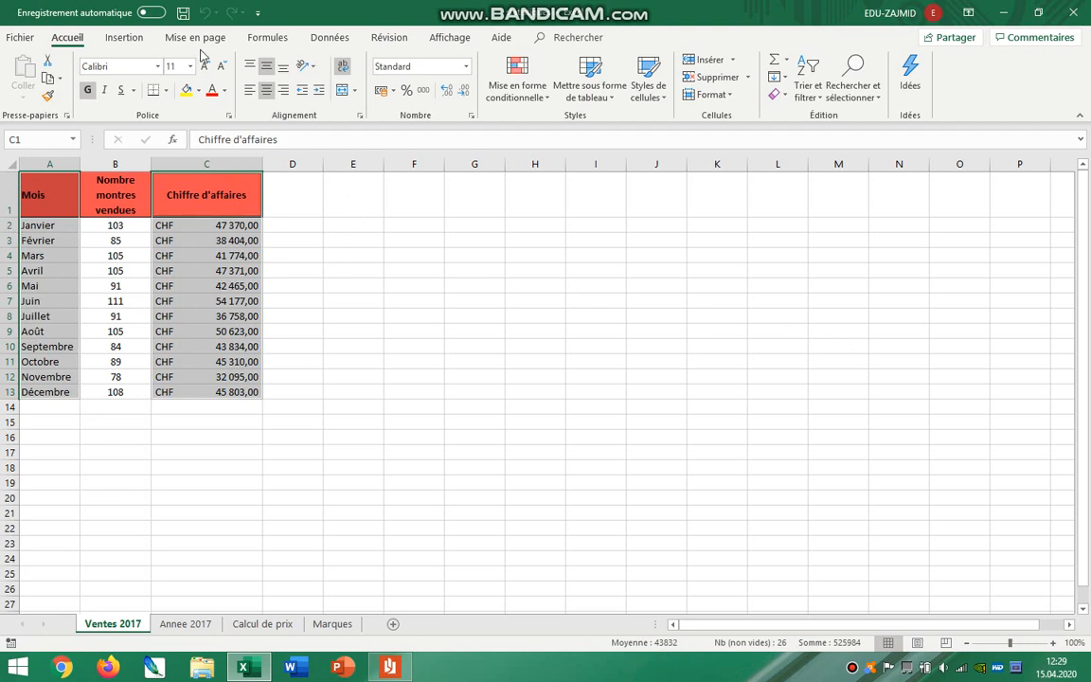
click(119, 39)
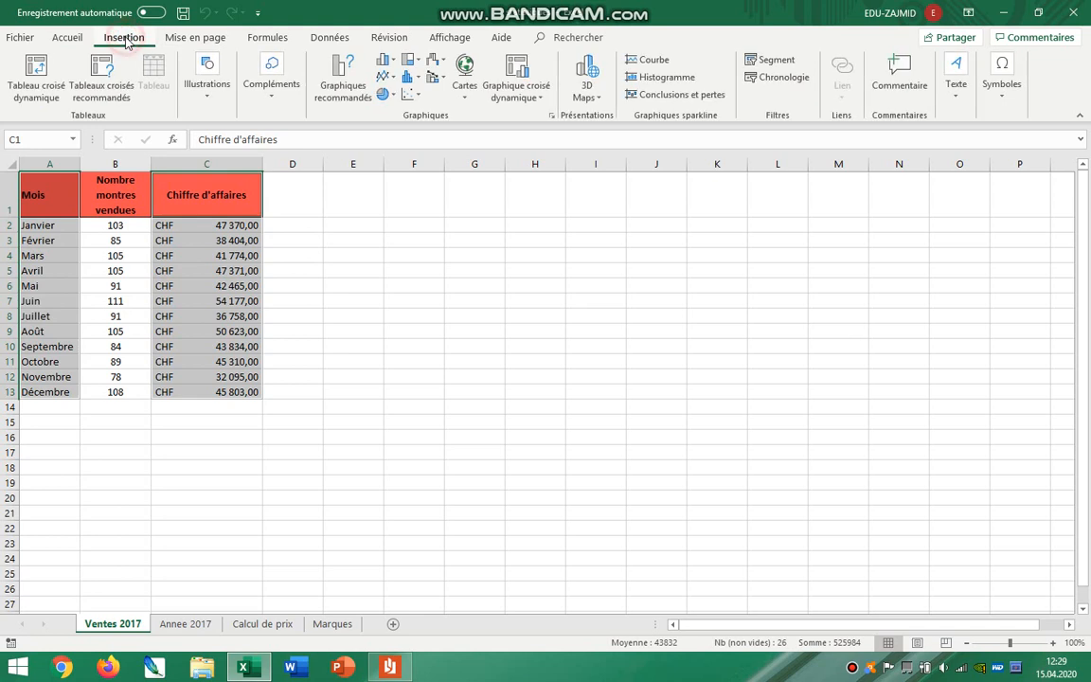
click(392, 62)
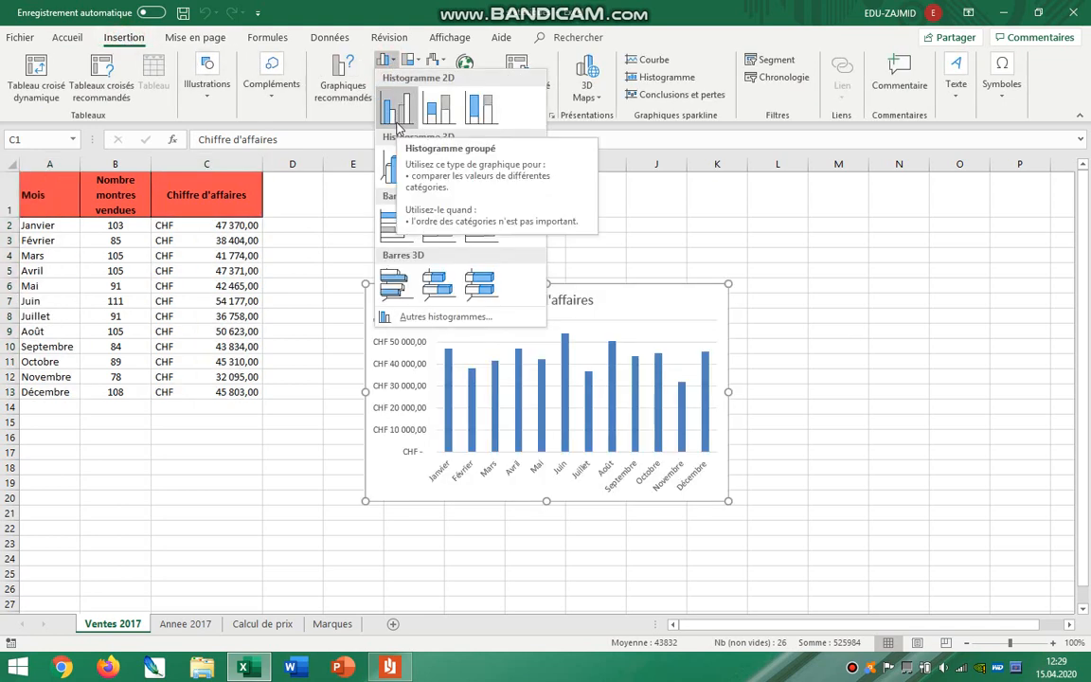
click(395, 112)
drag(611, 297, 584, 225)
drag(676, 406, 774, 435)
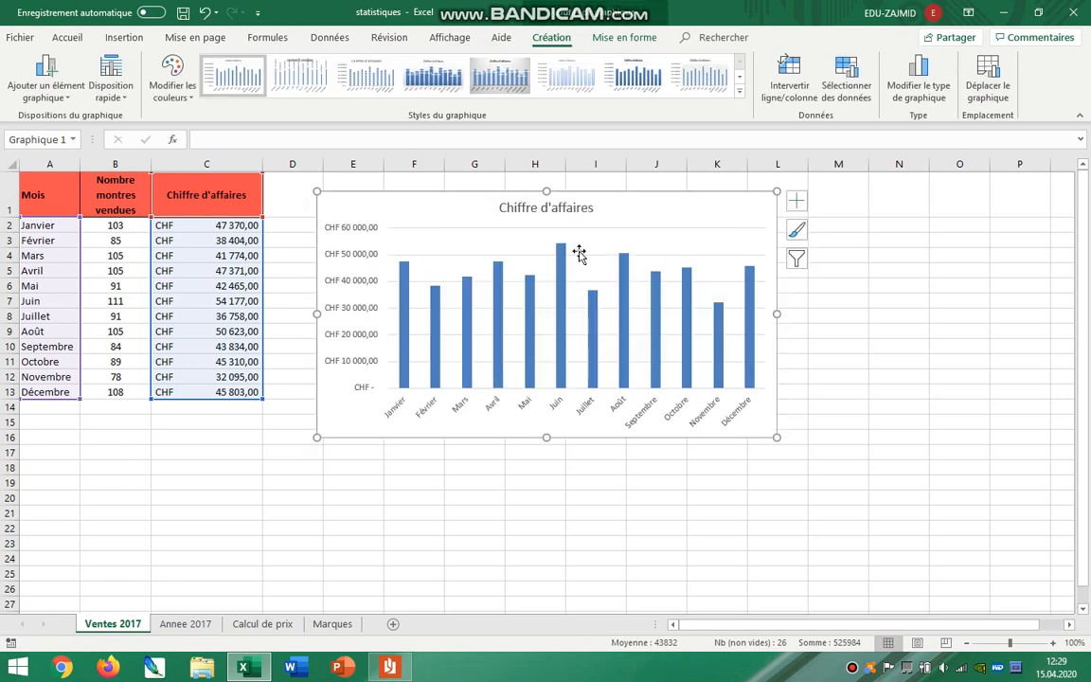
Open the chart title's formatting options and check the main title and colour-highlight requirements in the instructions PDF.
click(575, 208)
double_click(574, 209)
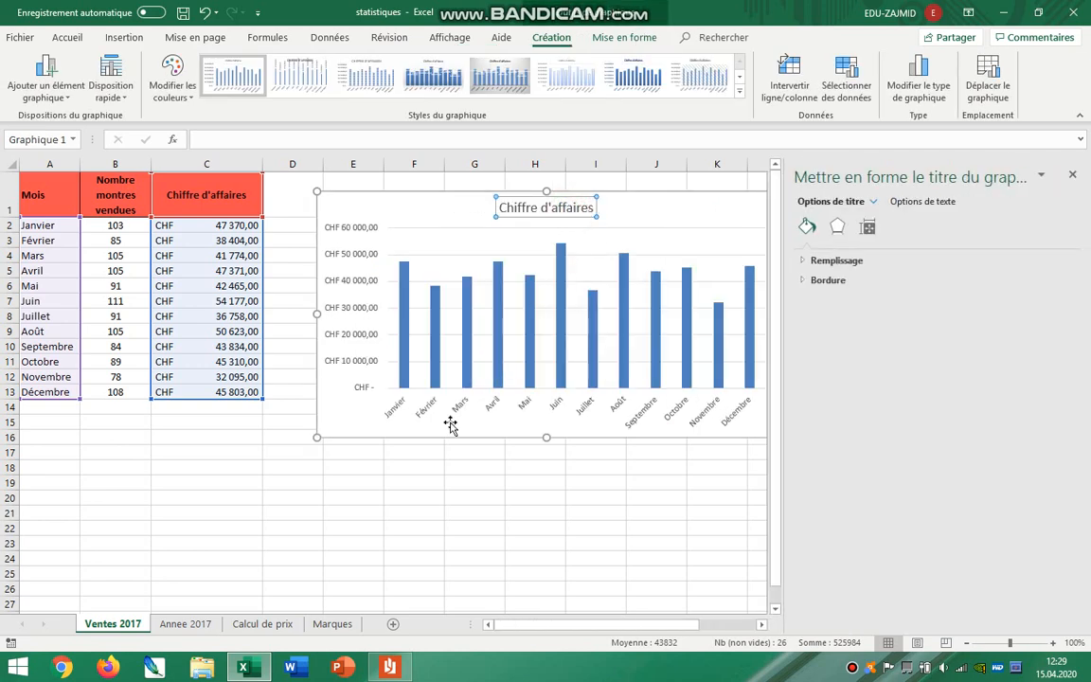
click(389, 667)
click(406, 275)
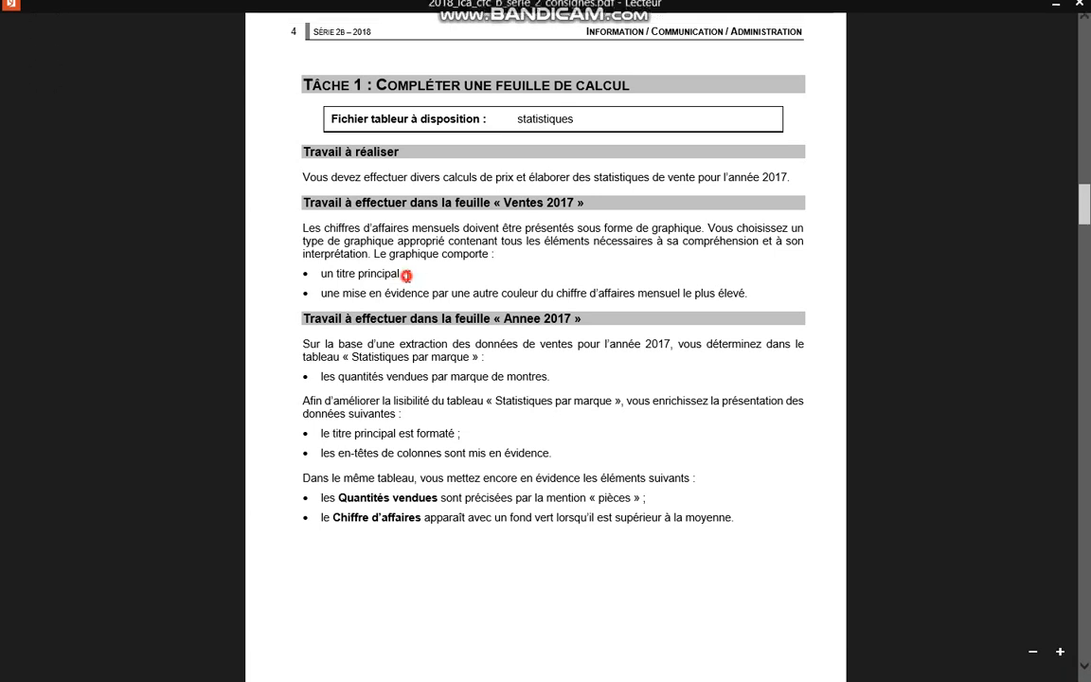
drag(319, 273, 402, 274)
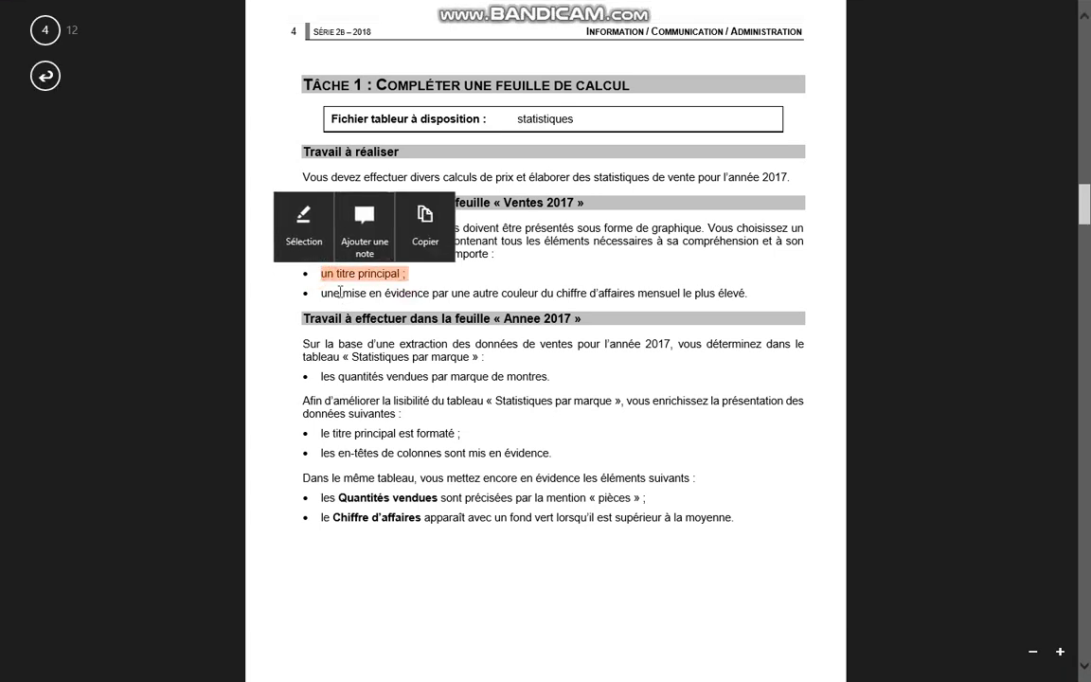
drag(342, 293, 752, 299)
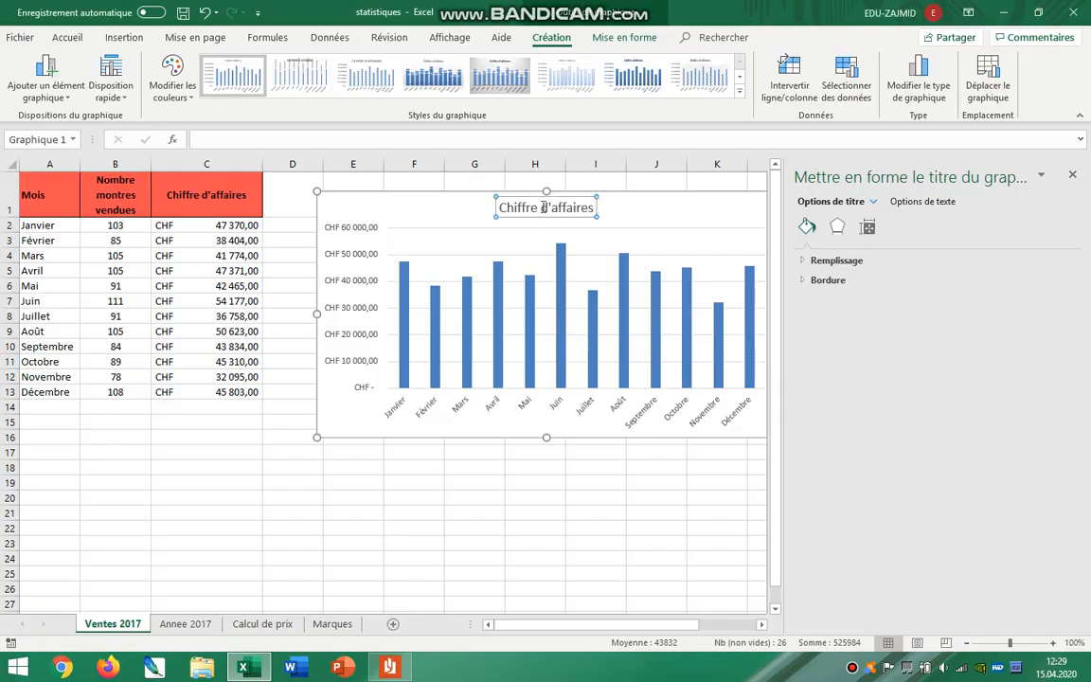
Extend the chart title to read "Chiffre d'affaires pour 2017".
drag(594, 207, 539, 207)
click(529, 205)
click(594, 207)
text(po)
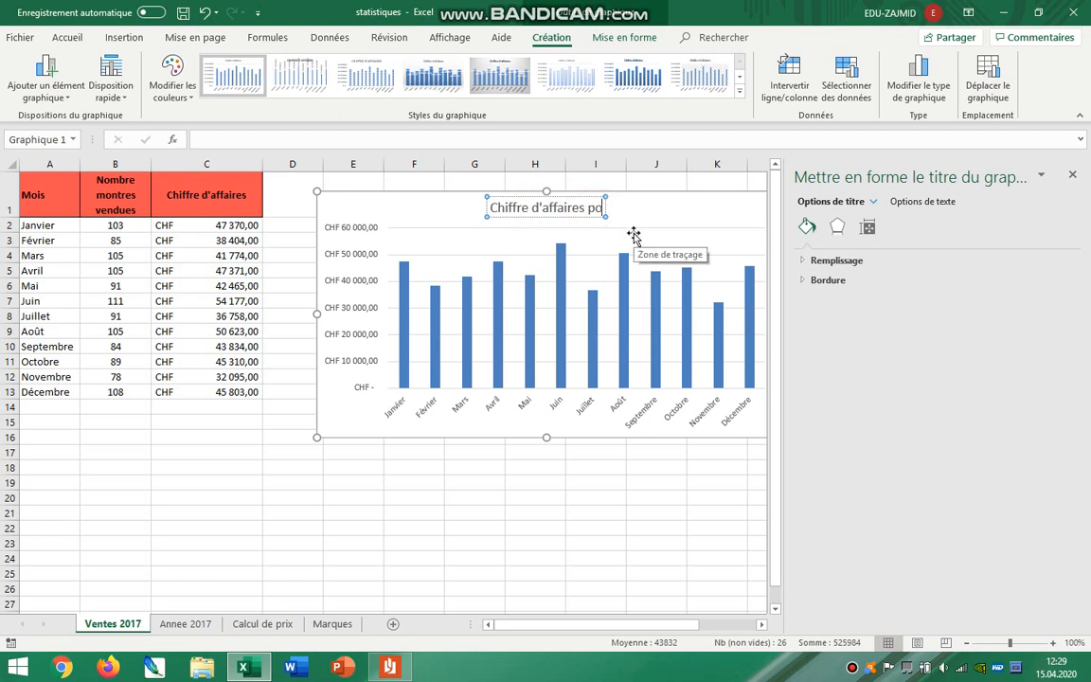
text(ur 2017)
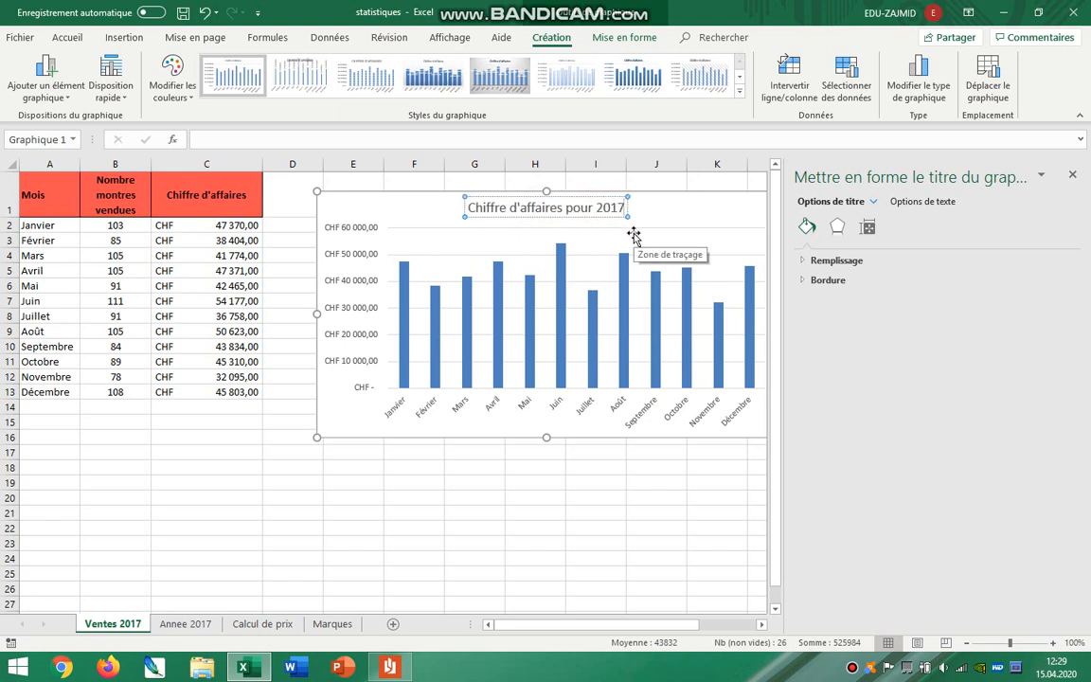
click(329, 320)
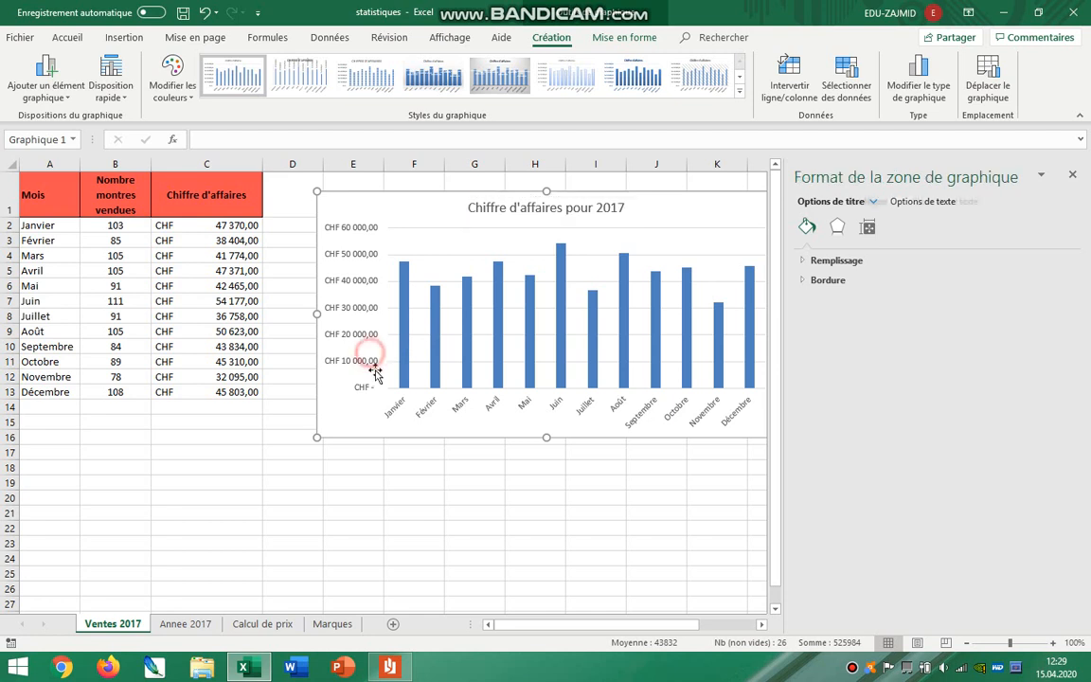
click(360, 229)
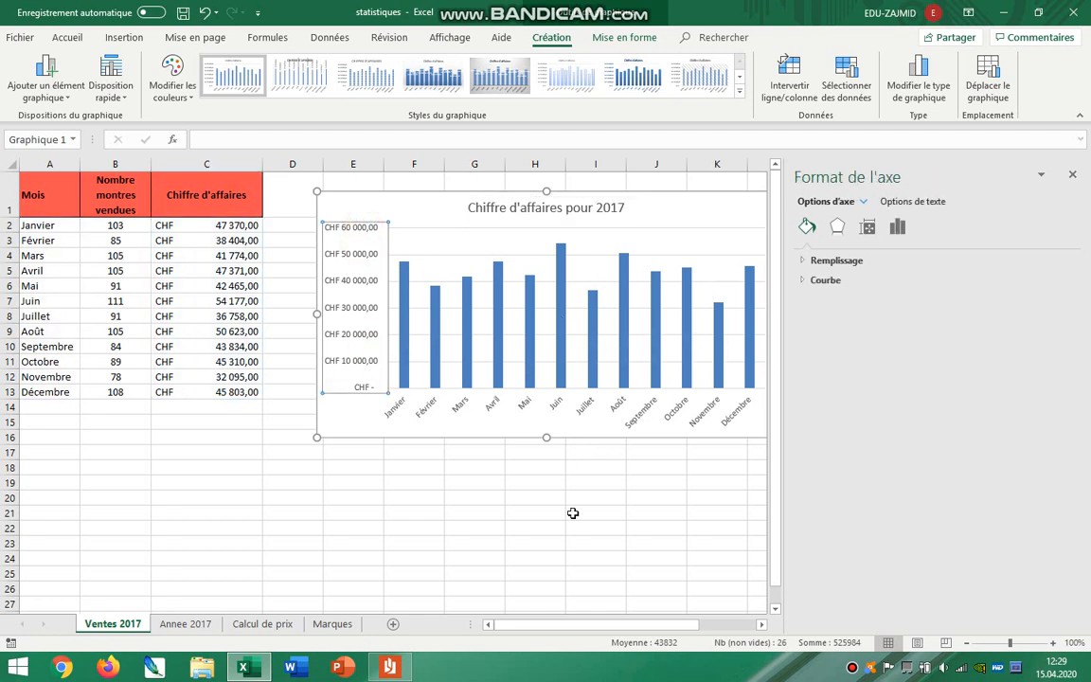
click(1073, 176)
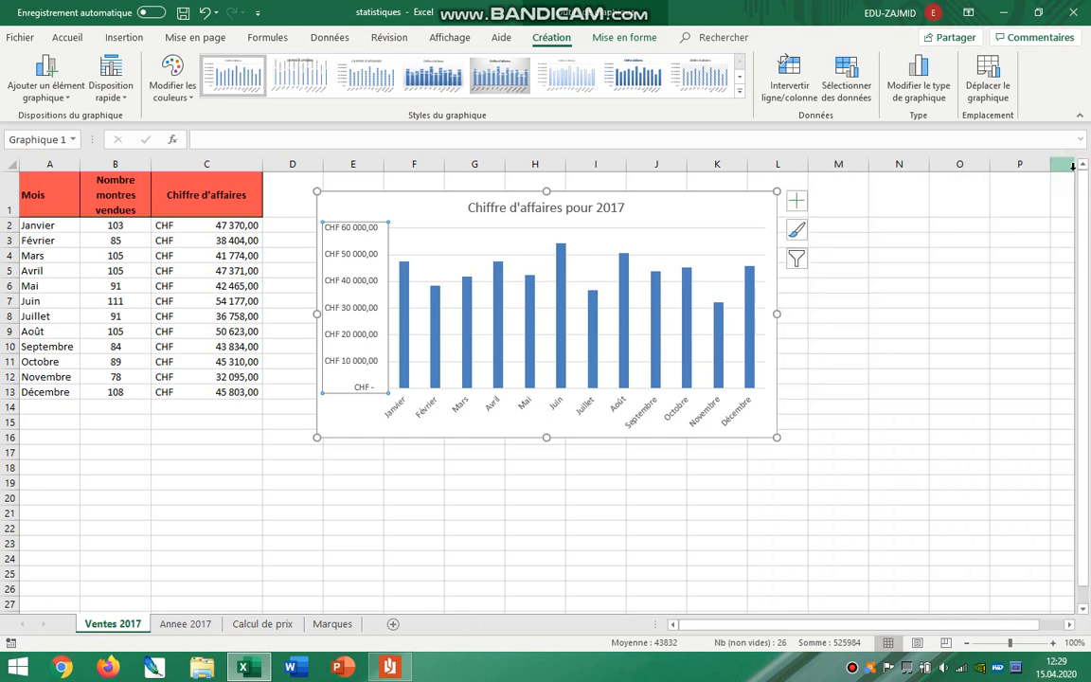
click(704, 214)
double_click(703, 214)
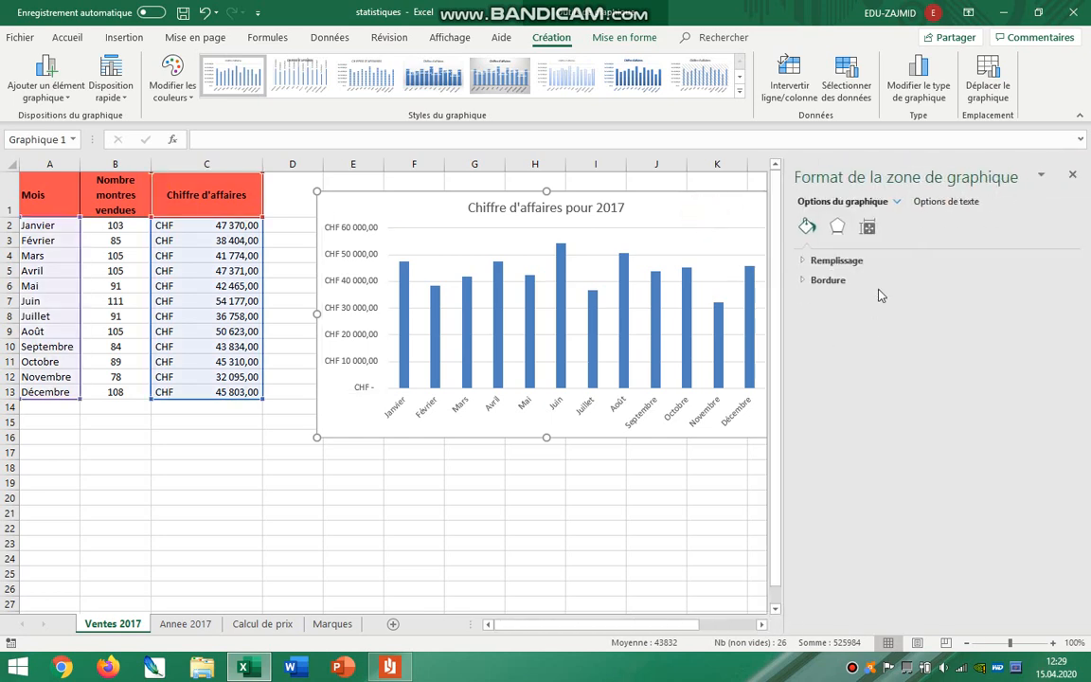
click(547, 543)
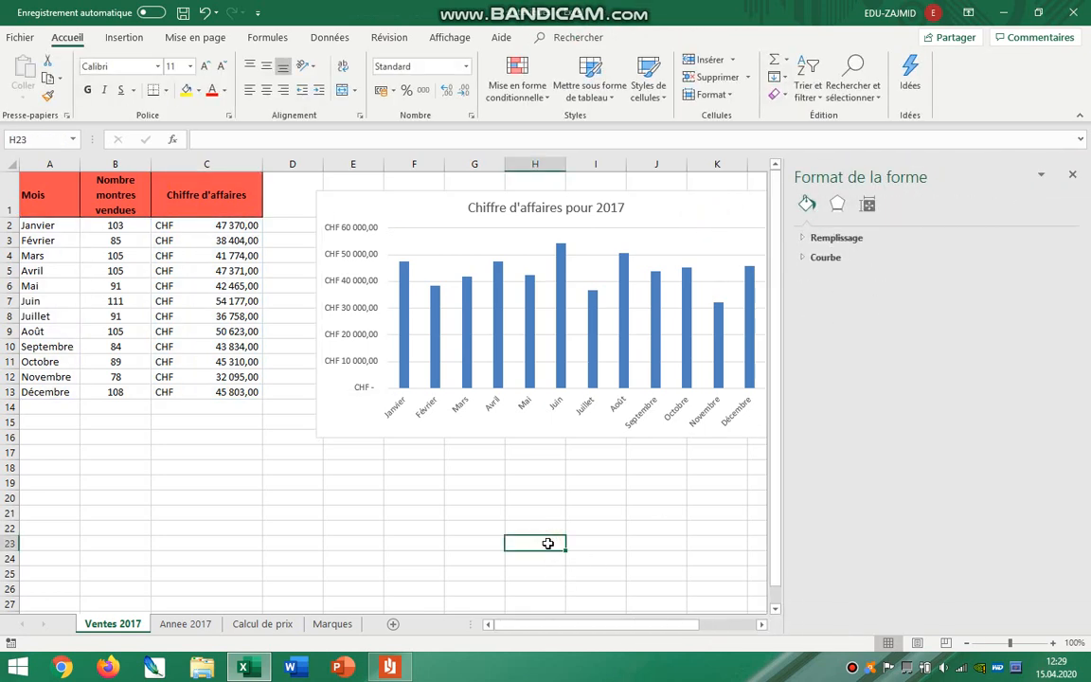
Open the number format options of the chart's vertical axis and examine its category, decimals and currency symbol.
click(350, 198)
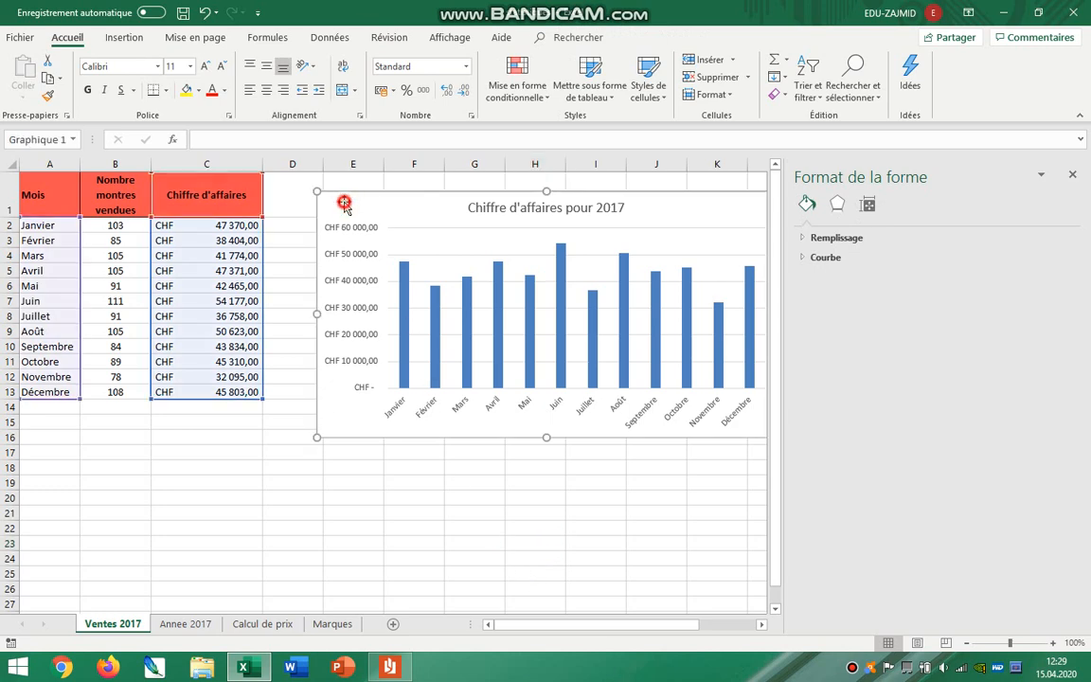
click(376, 282)
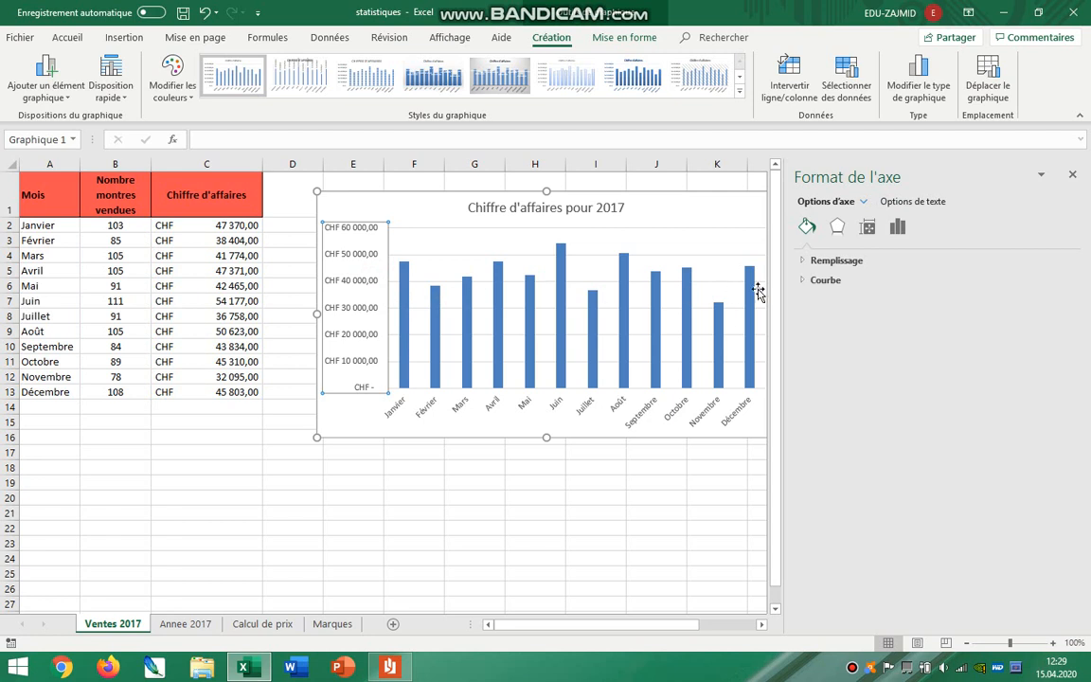
click(897, 231)
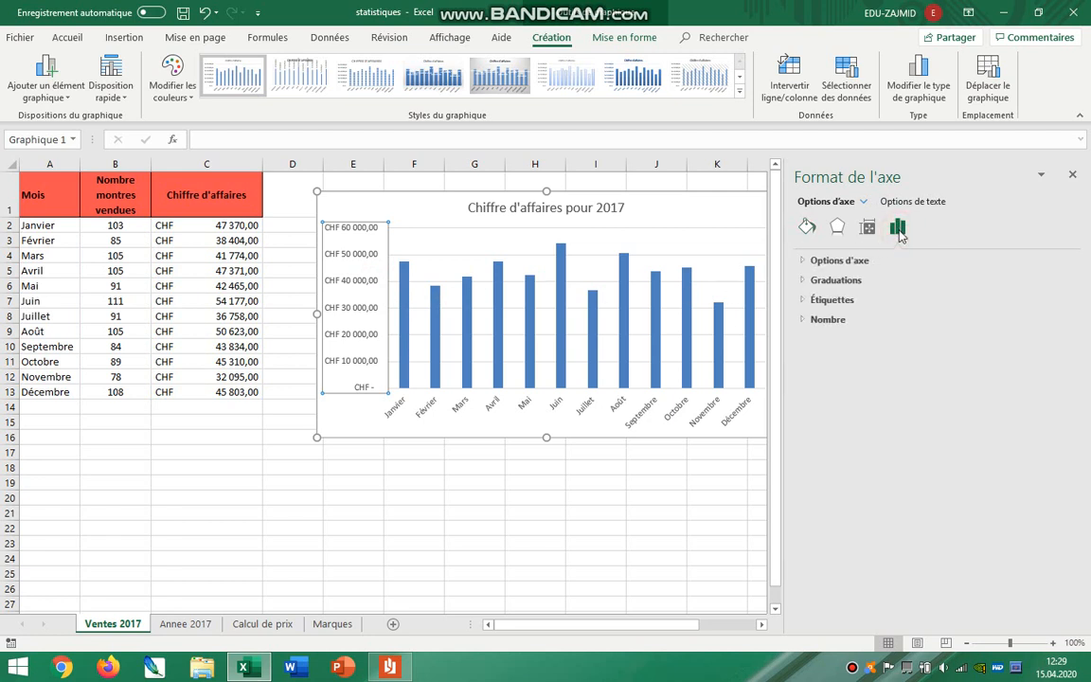
click(828, 320)
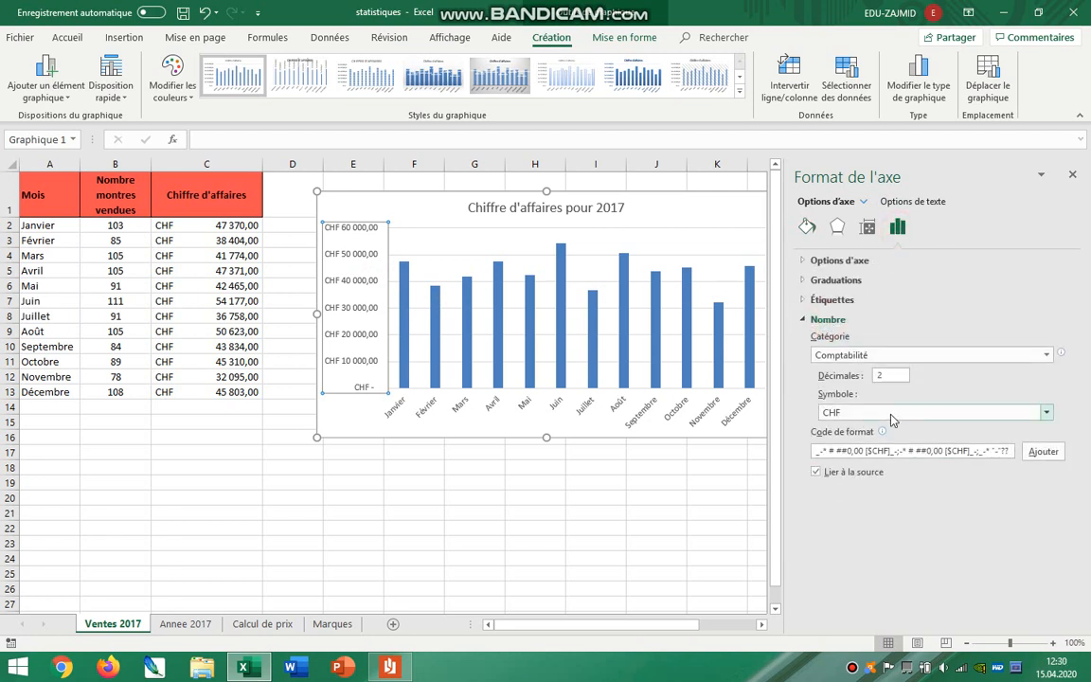
double_click(878, 375)
Select only the Juin column in the chart and fill it red to highlight the highest monthly turnover.
click(562, 276)
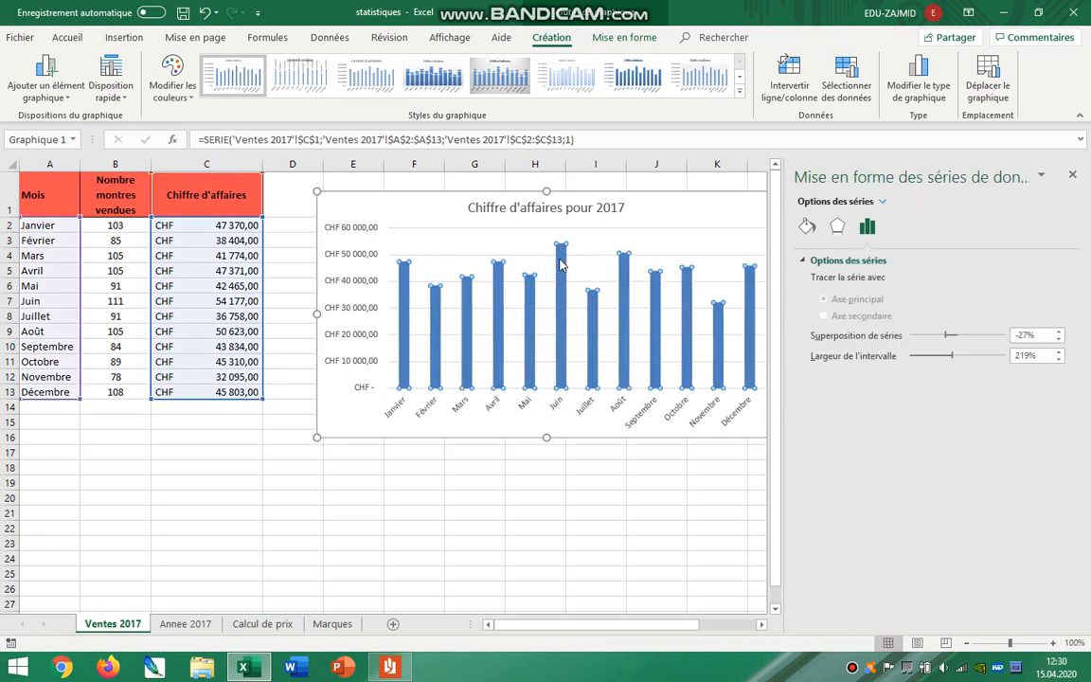
click(561, 267)
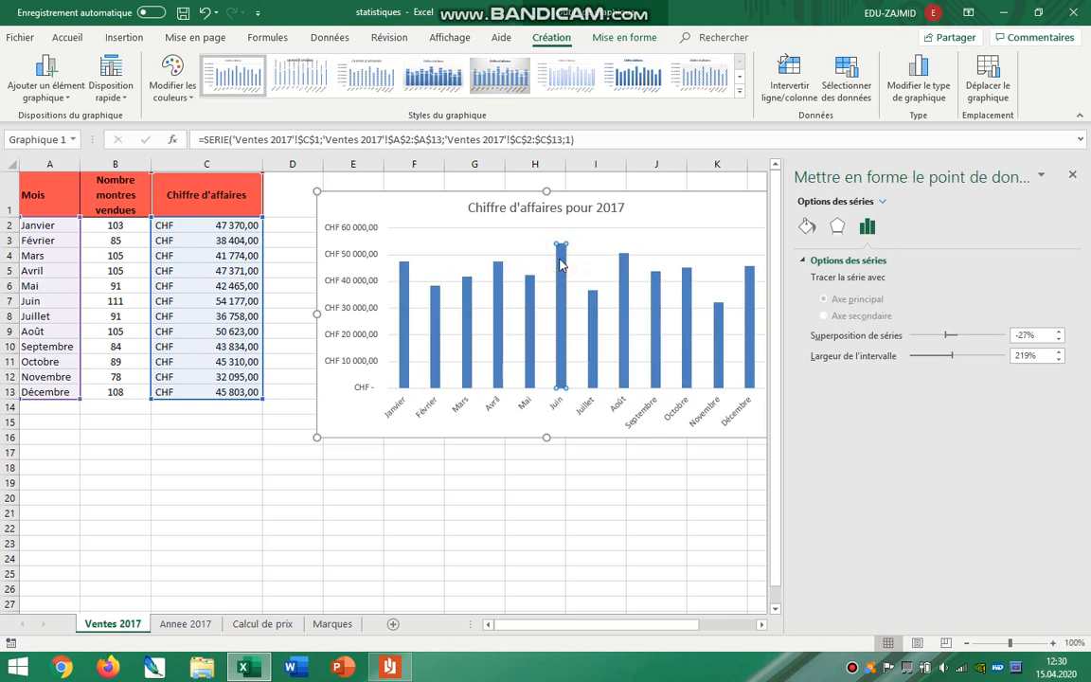
click(582, 521)
click(563, 365)
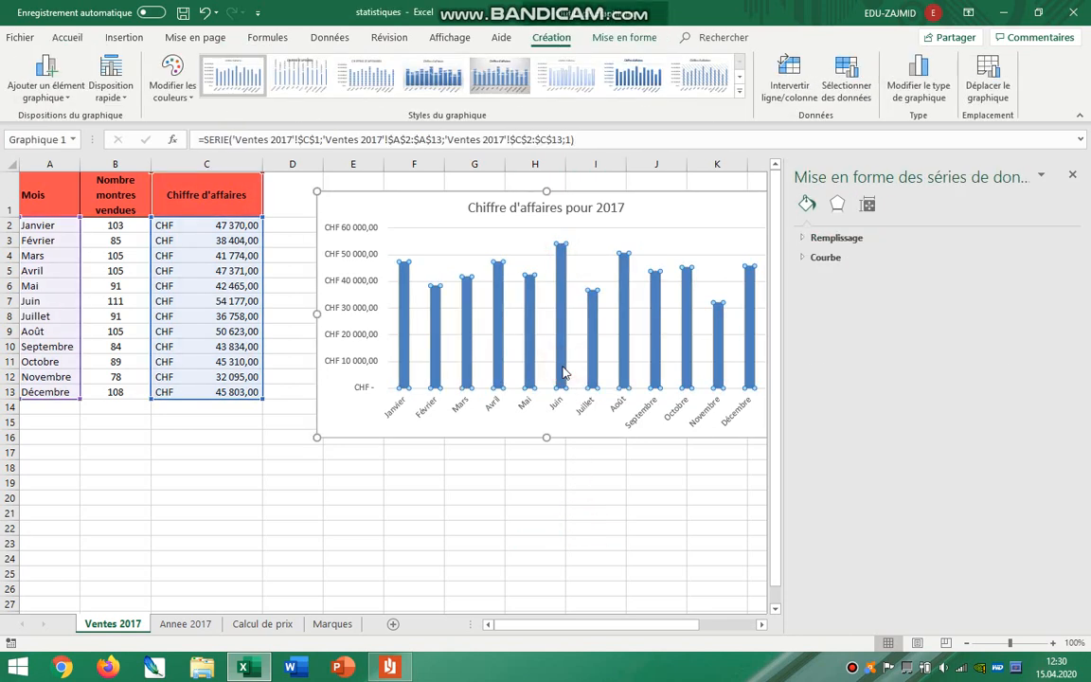
click(562, 372)
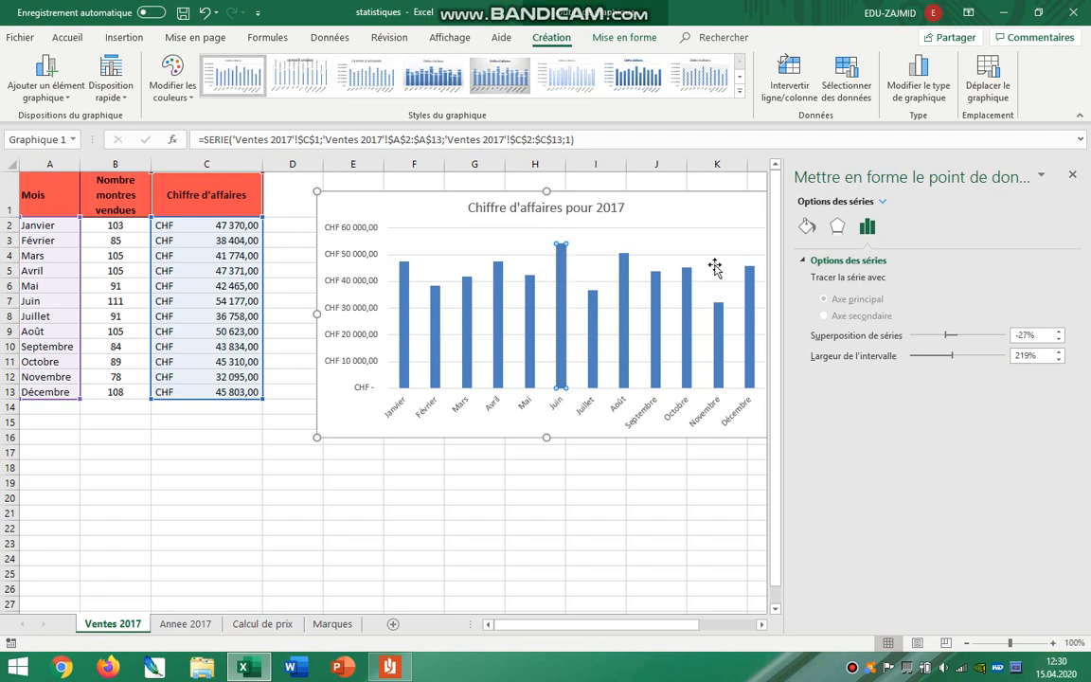
click(80, 41)
click(807, 227)
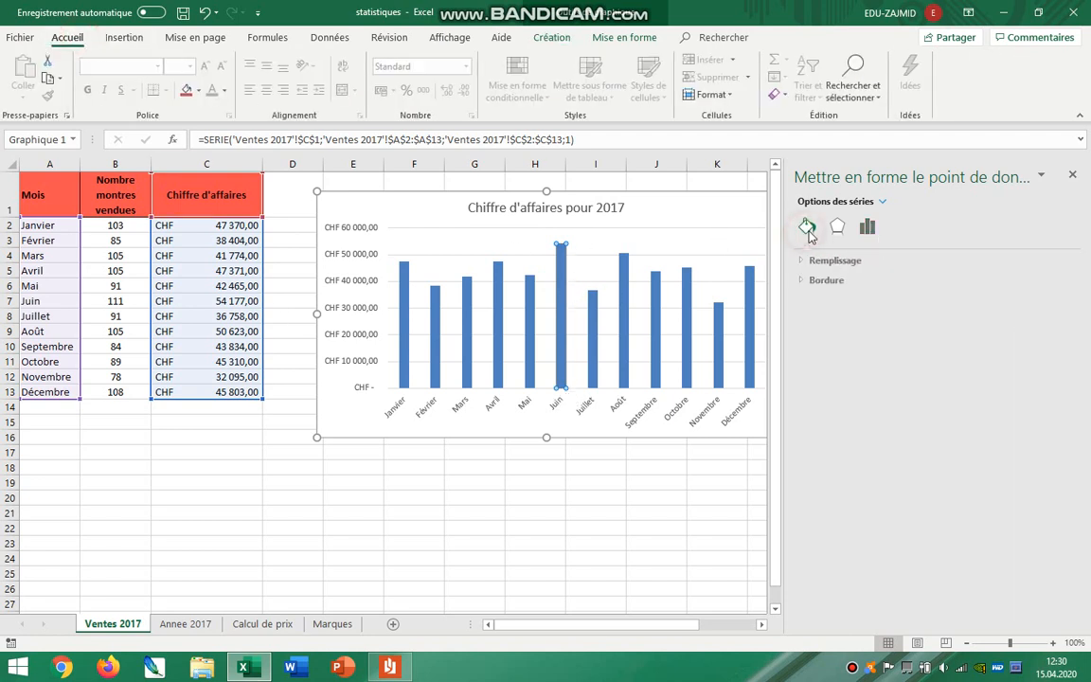
click(190, 91)
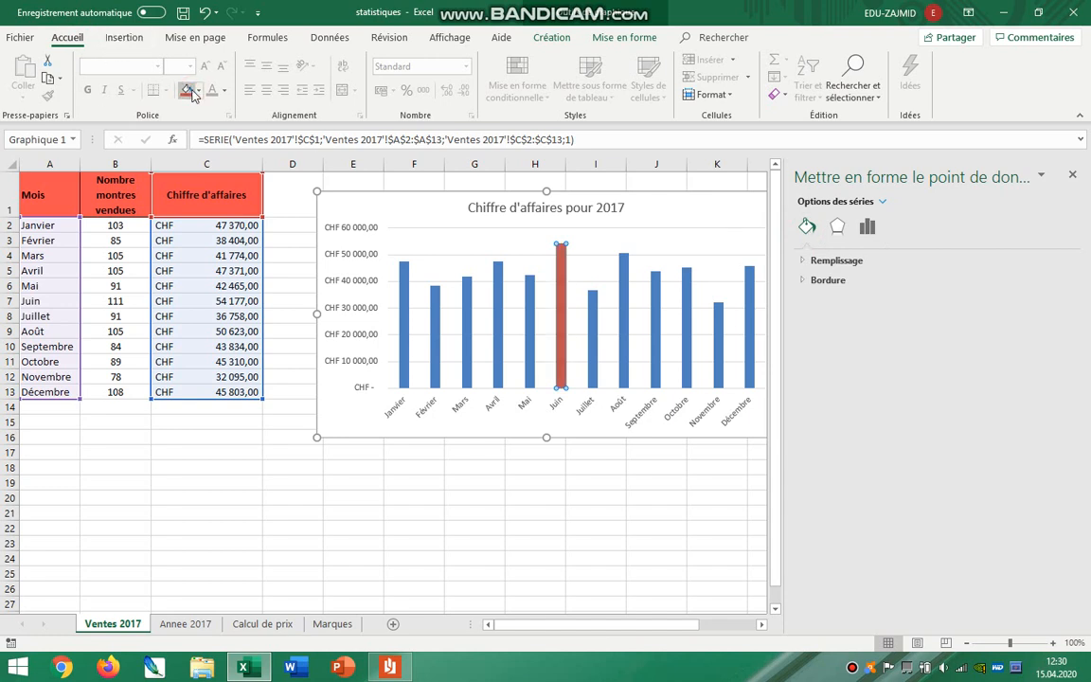
click(656, 524)
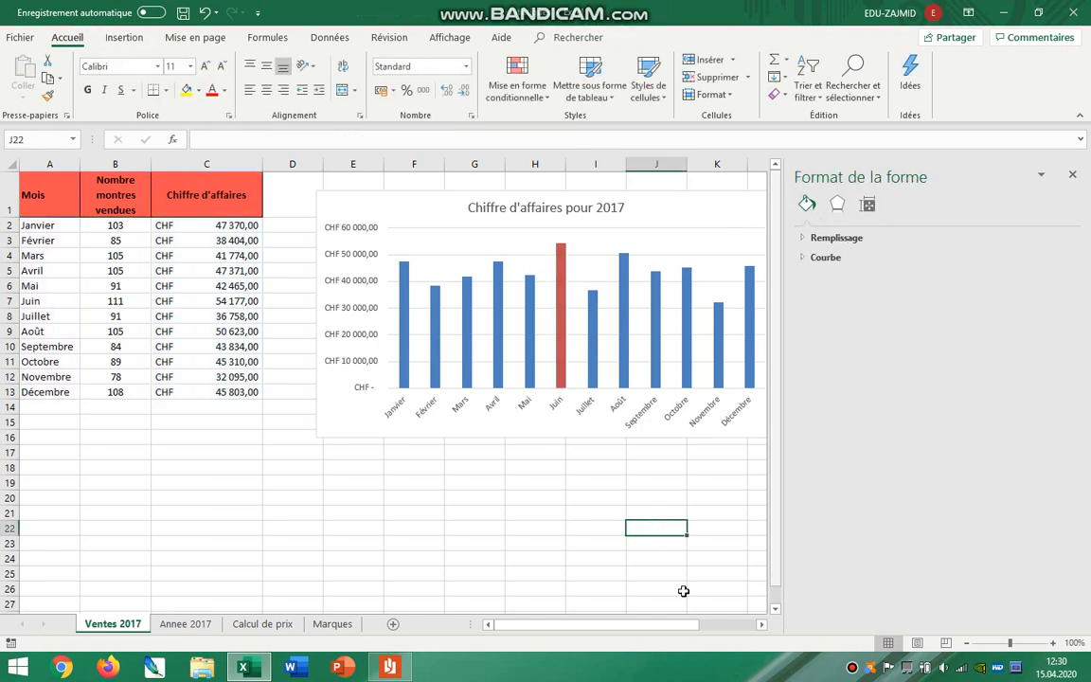
Check the next section of the instructions PDF, and open the Annee 2017 sheet in Excel.
mouse_move(402, 675)
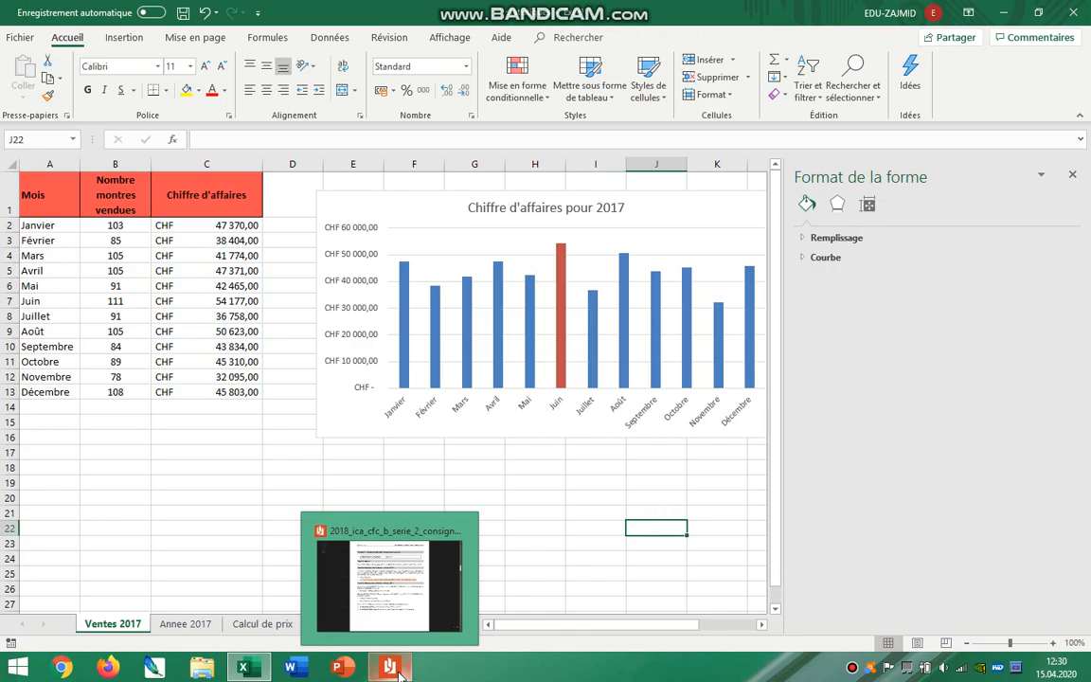
click(369, 587)
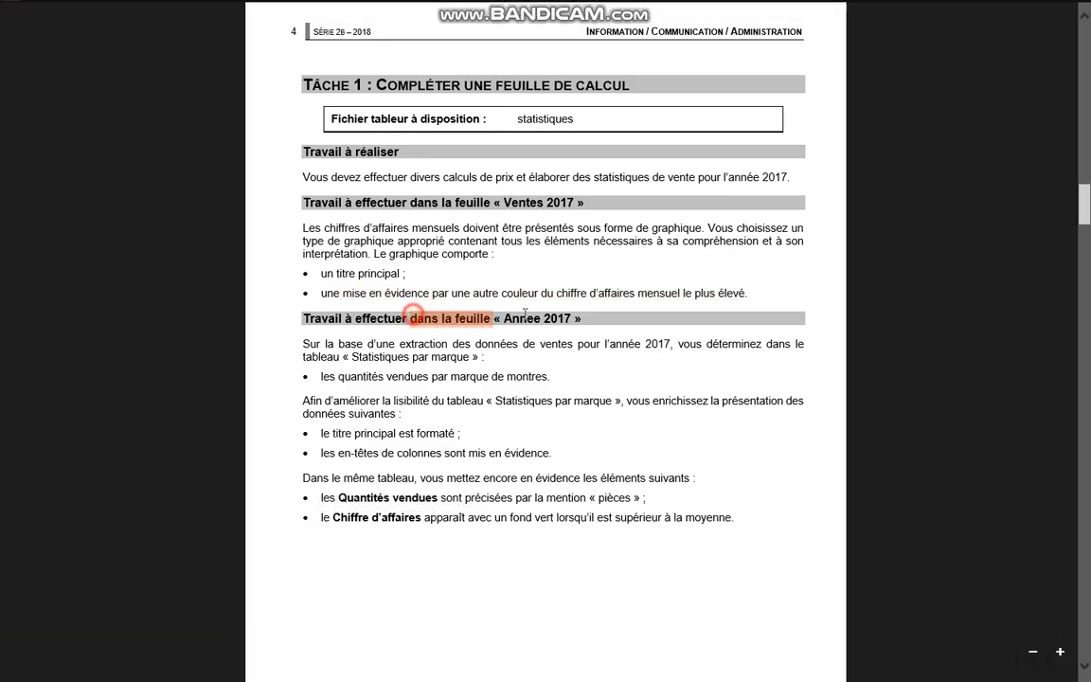
drag(525, 314, 589, 318)
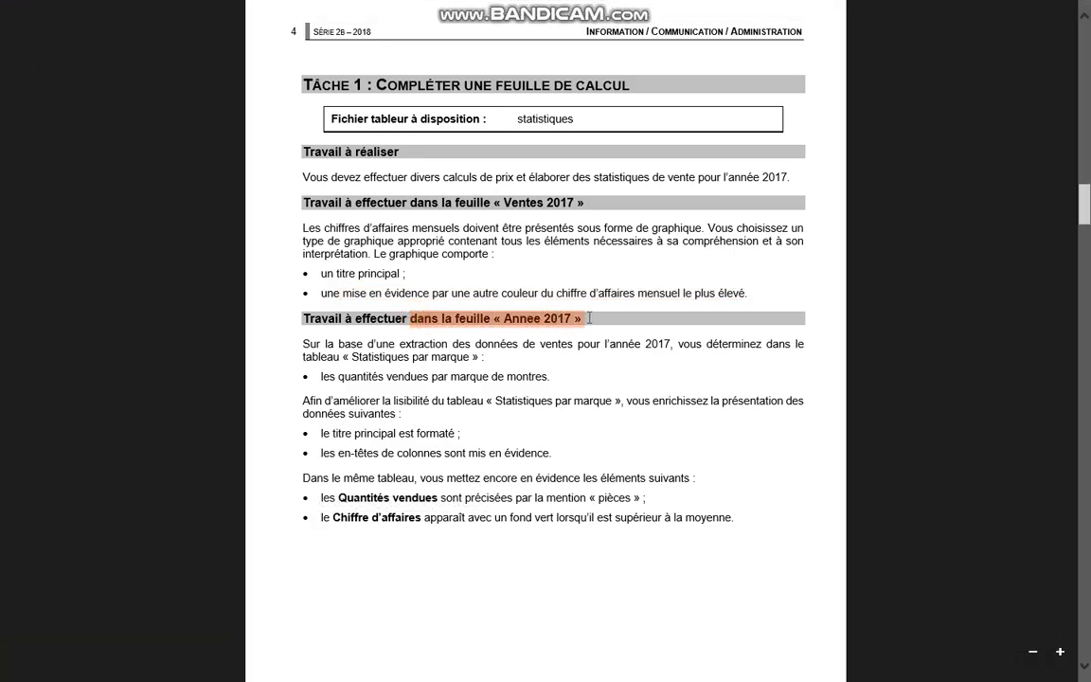
click(573, 453)
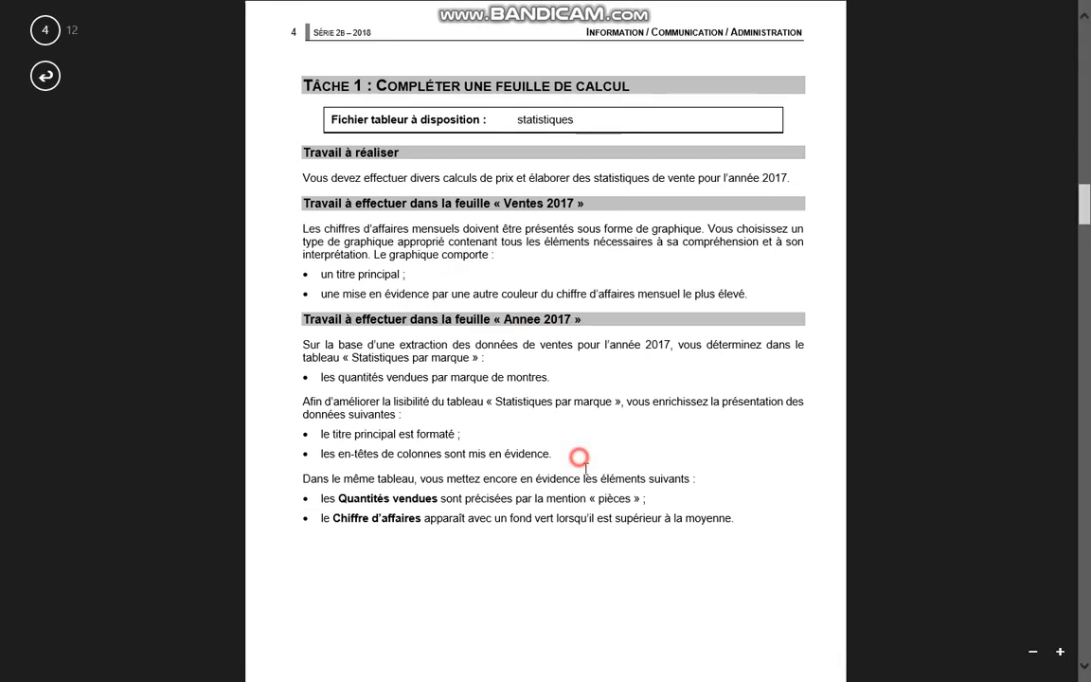
key(alt+Tab)
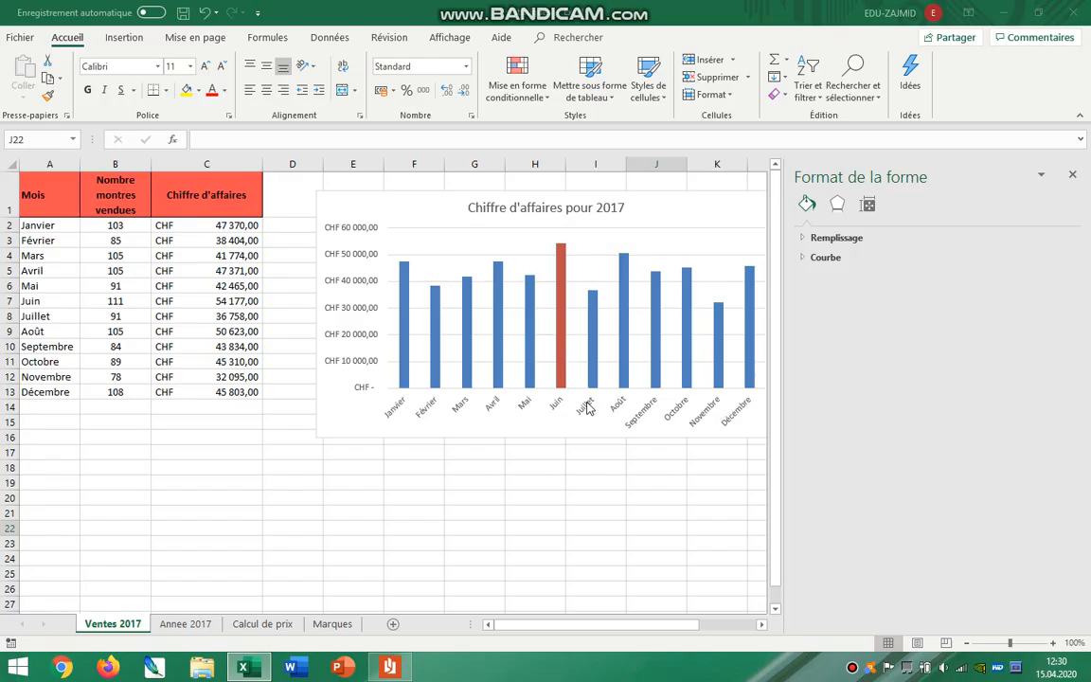
click(186, 623)
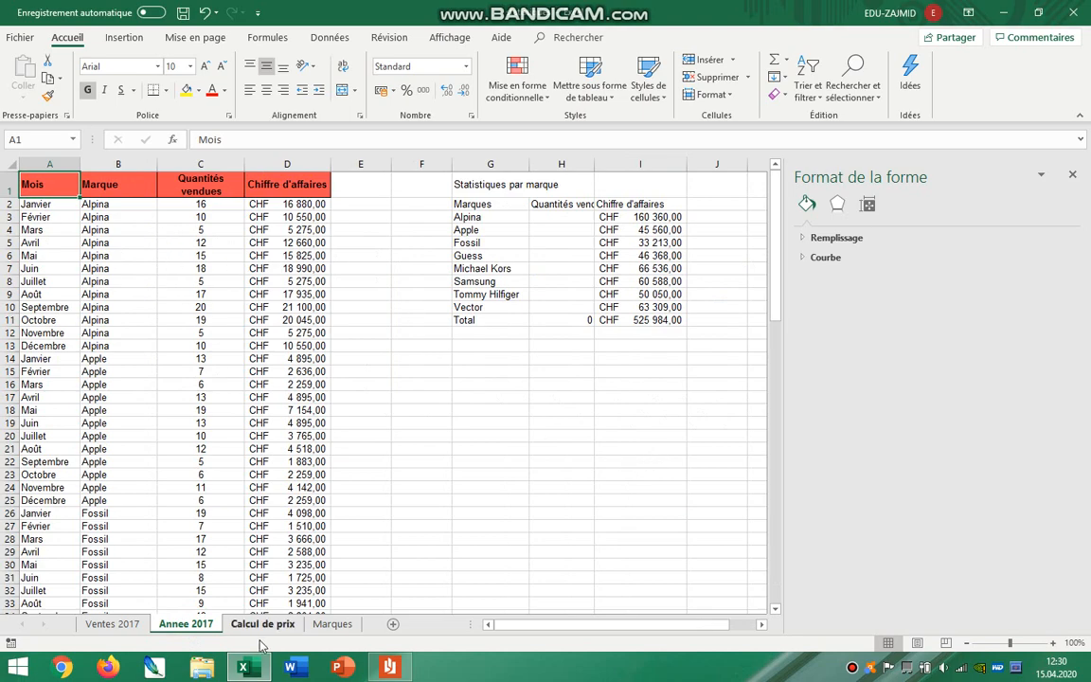
Switch to the instructions PDF and read the Annee 2017 requirements for the "Statistiques par marque" table.
key(alt+Tab)
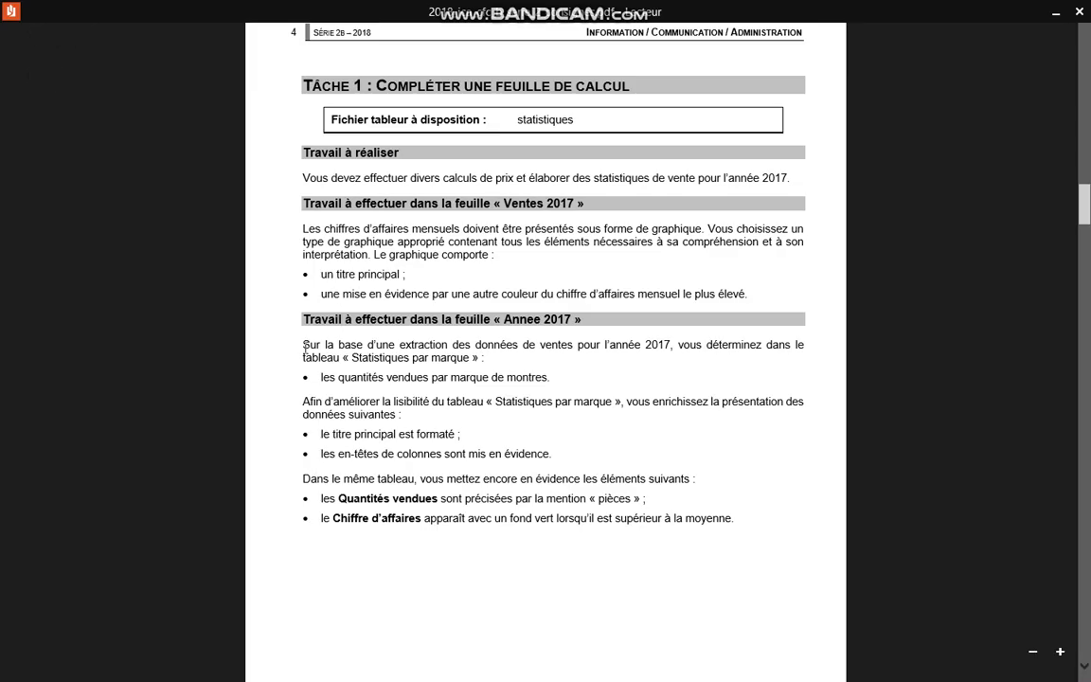
click(303, 349)
scroll(545, 367, up, 1)
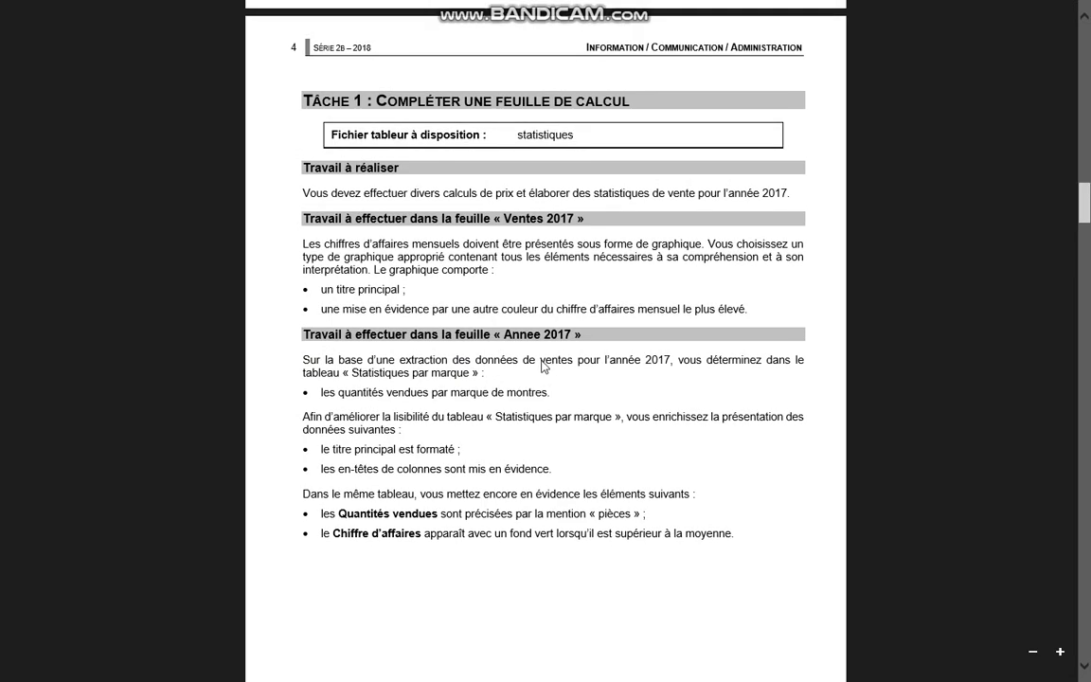
scroll(547, 351, down, 1)
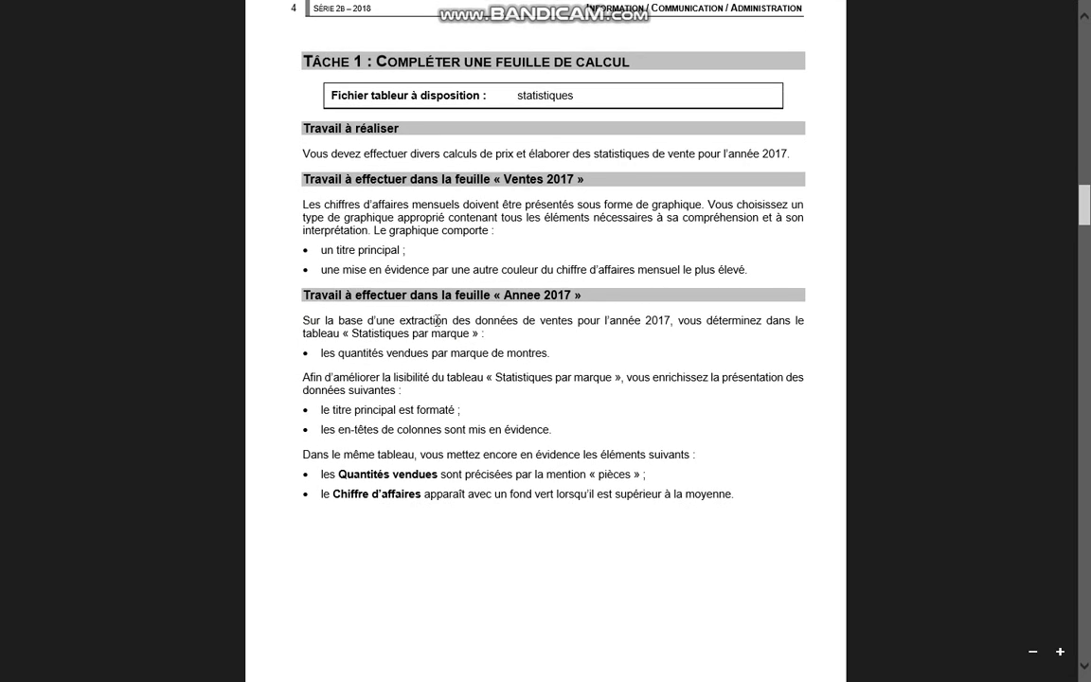
drag(322, 333, 472, 333)
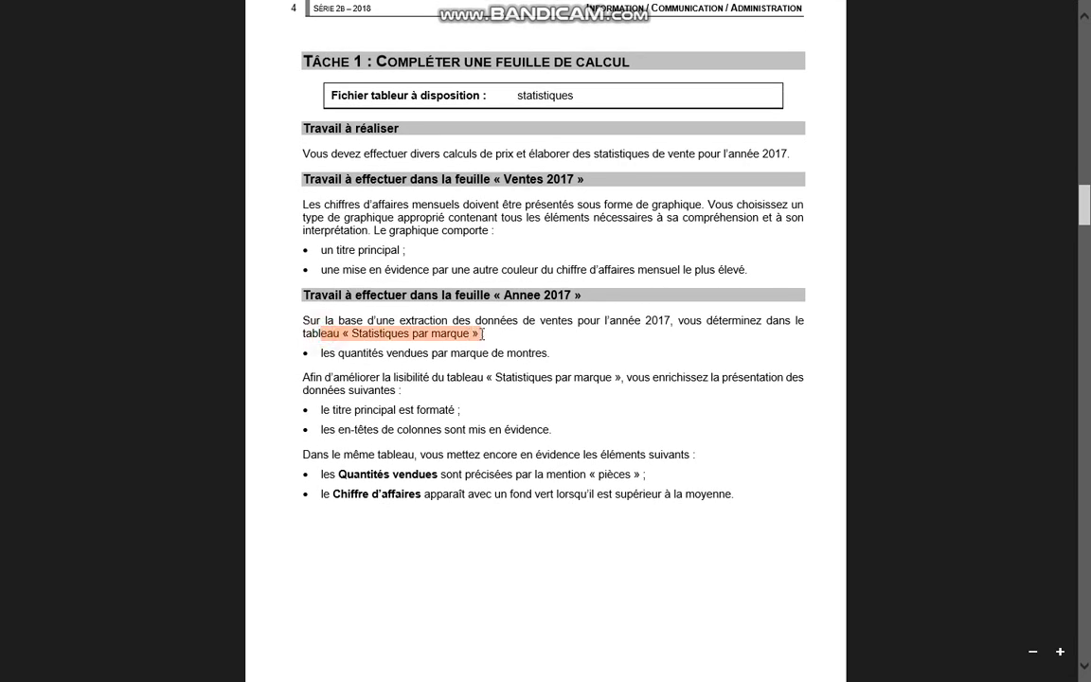
Return to Excel, locate the "Statistiques par marque" table on the Annee 2017 sheet, and close the shape formatting options.
key(alt+Tab)
drag(478, 185, 472, 308)
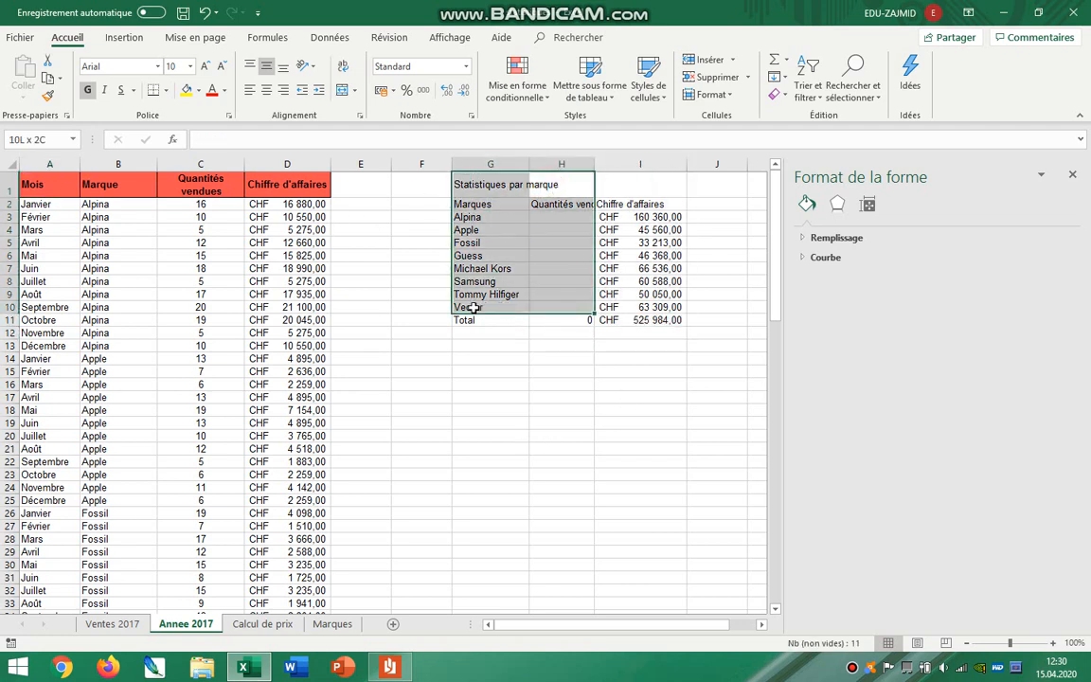
click(1072, 174)
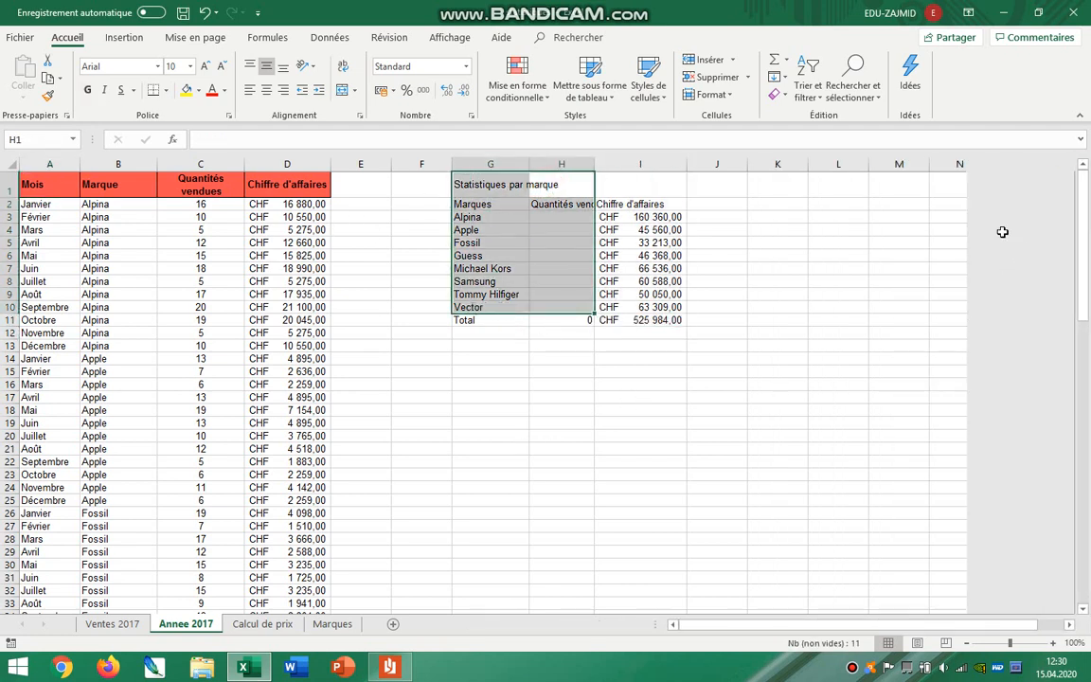
click(837, 334)
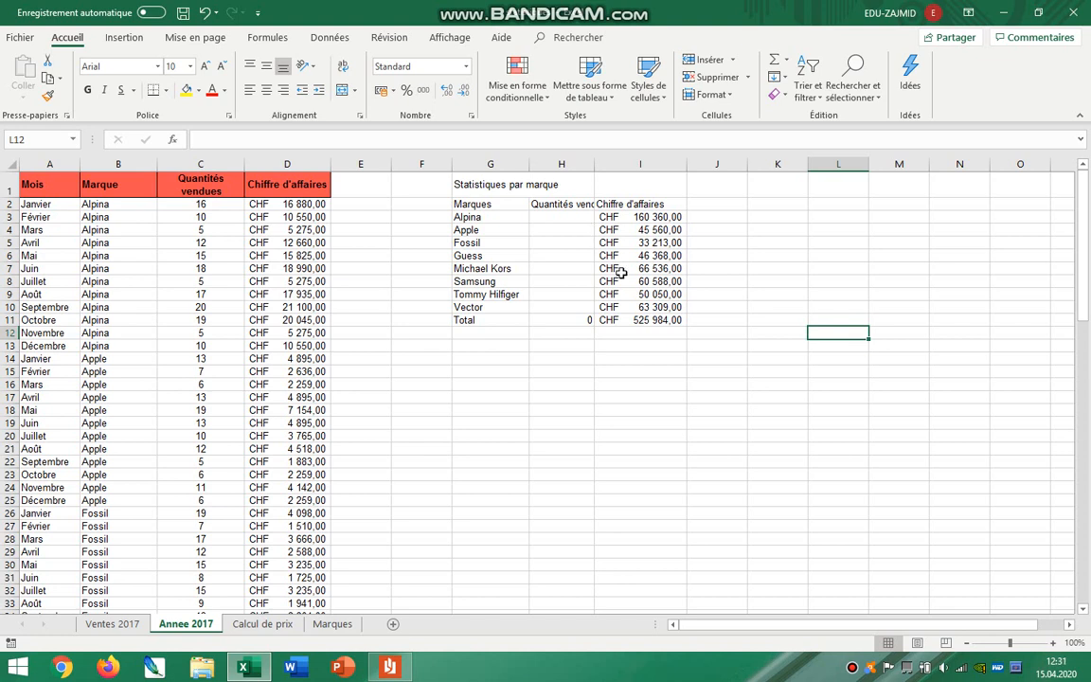
Examine the turnover figures per brand in column I and the Alpina rows in the monthly sales data.
click(631, 216)
click(639, 242)
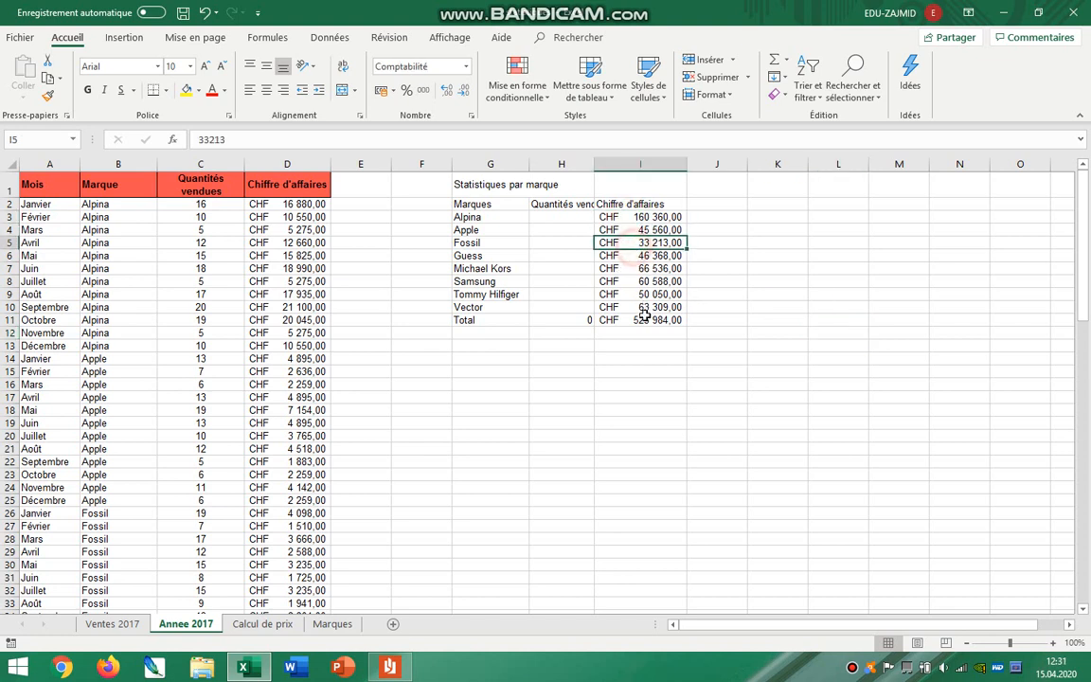
click(639, 320)
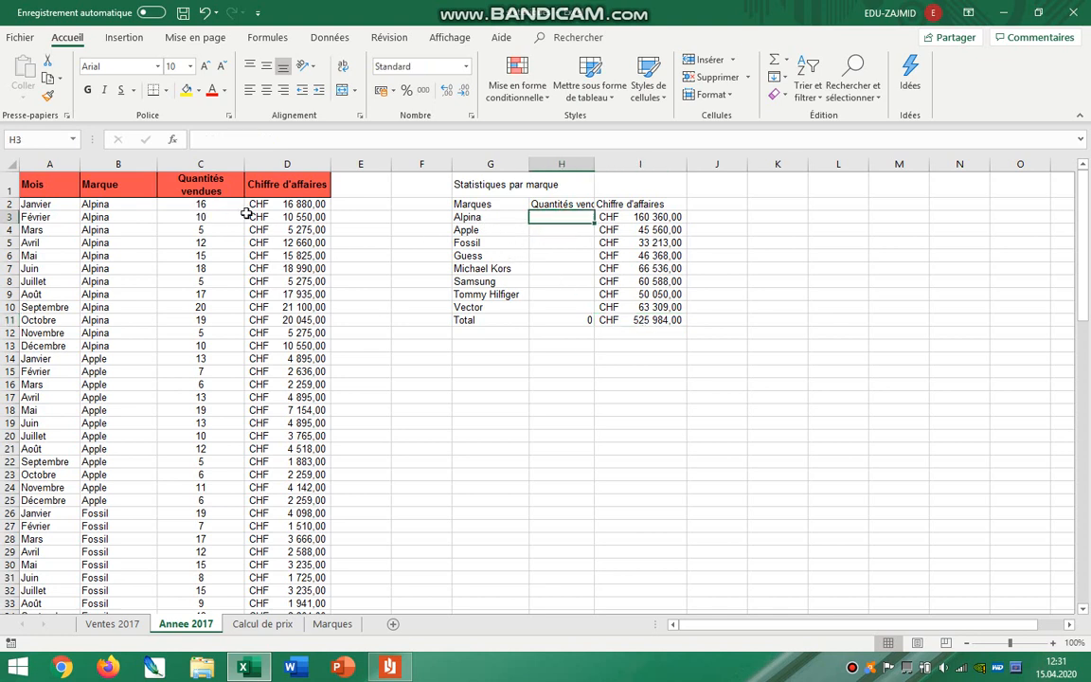
drag(279, 204, 279, 281)
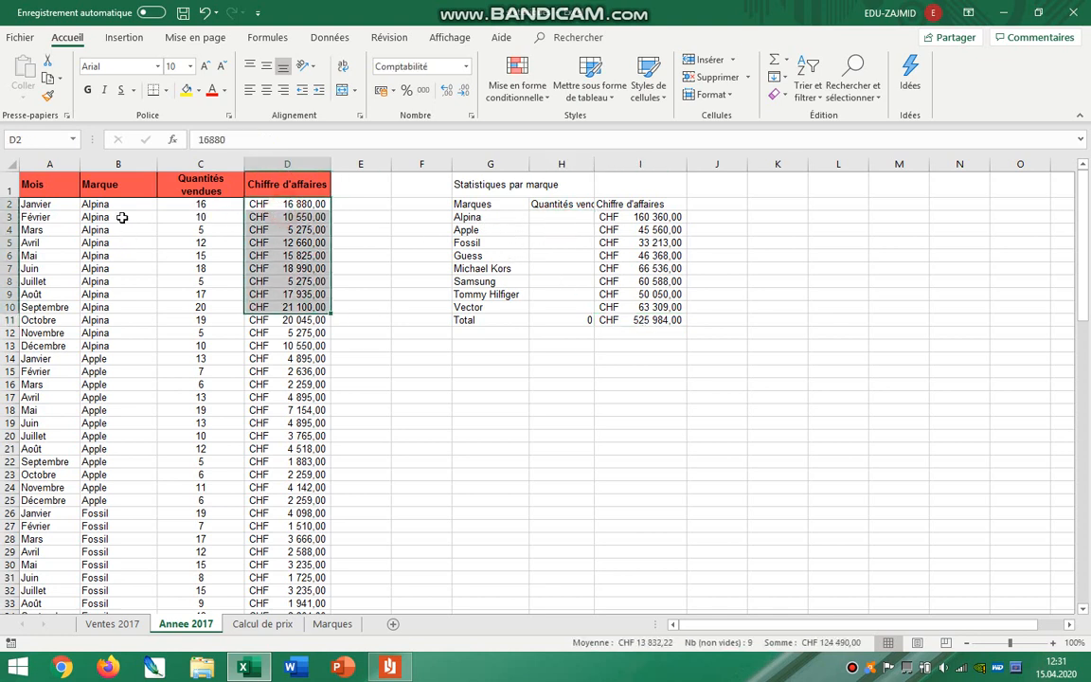
drag(114, 203, 136, 345)
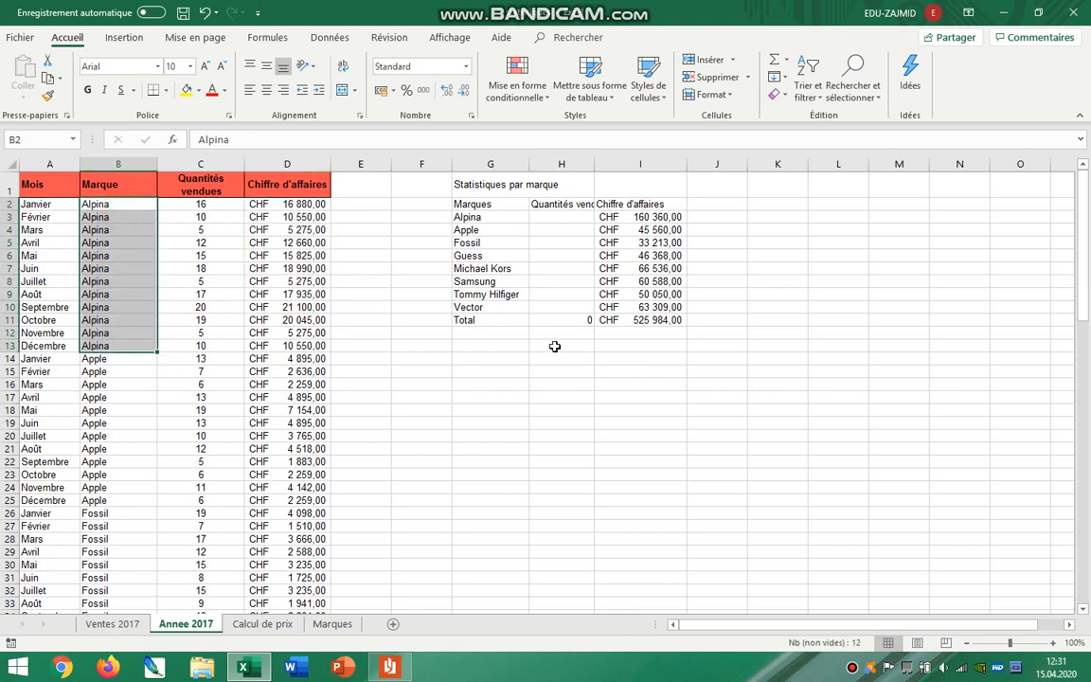
Select H3 for Alpina's quantity sold, reread the quantities-sold requirement in the instructions PDF, and return to Excel.
click(548, 218)
click(390, 667)
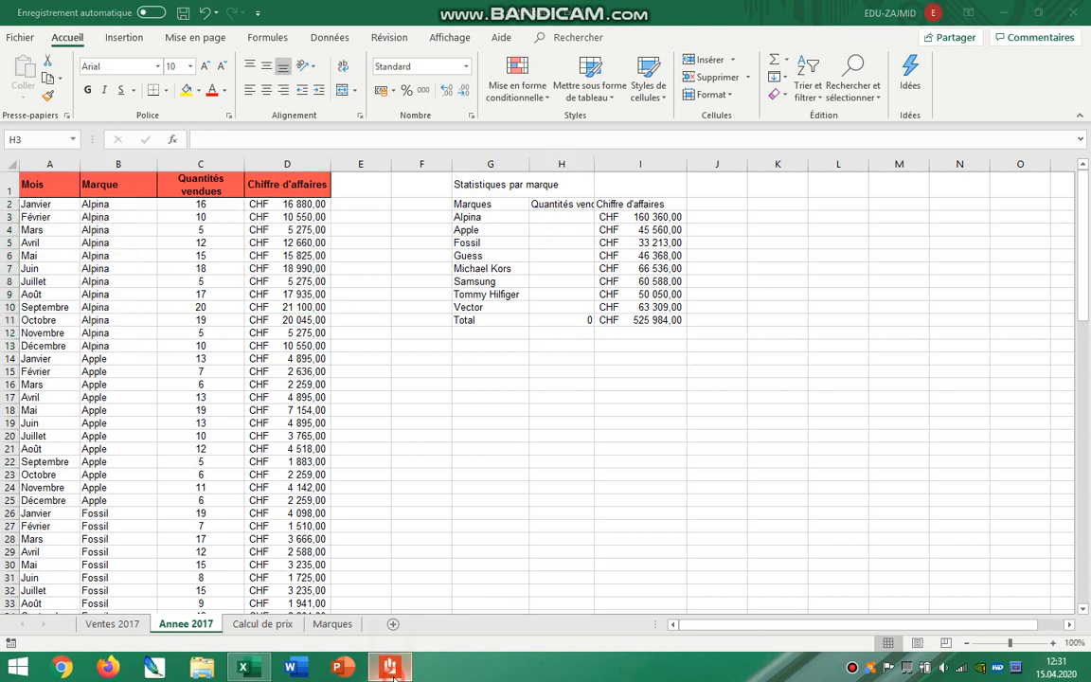
drag(322, 352, 545, 350)
key(alt+Tab)
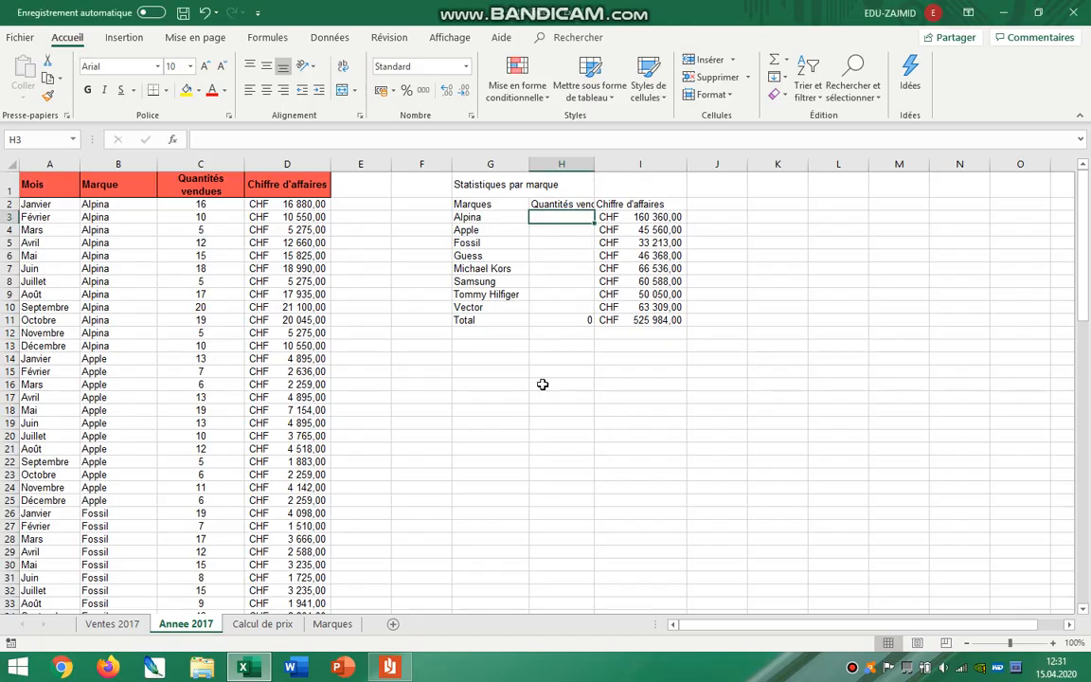
Start a SOMME.SI formula in cell H3 for Alpina and open its function arguments dialog.
text(=)
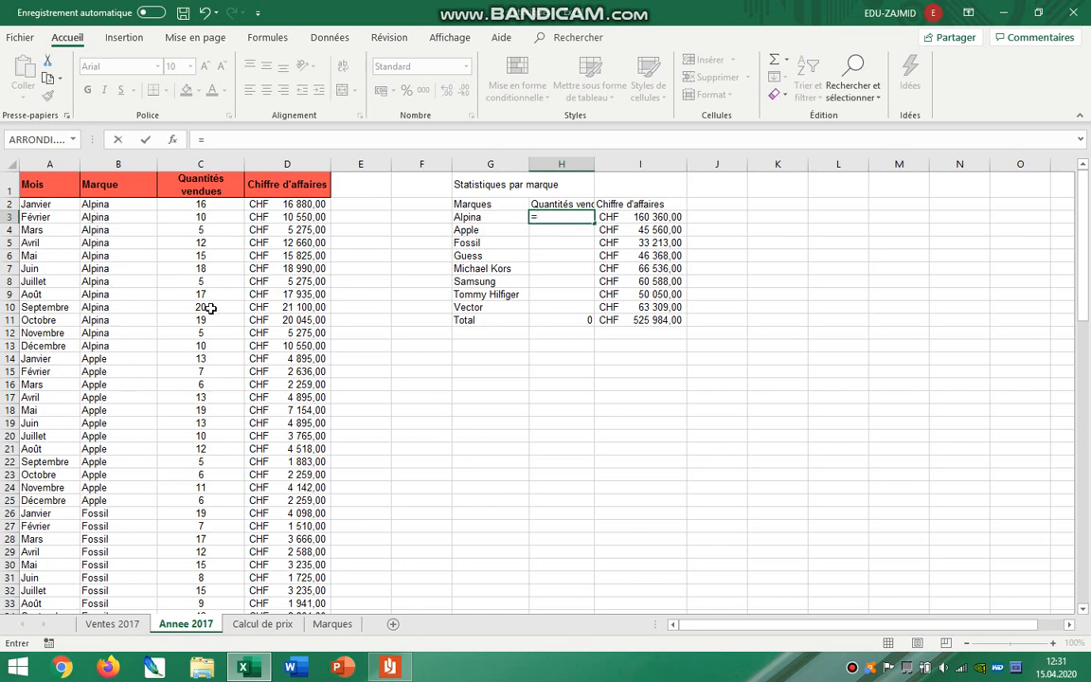
text(somm)
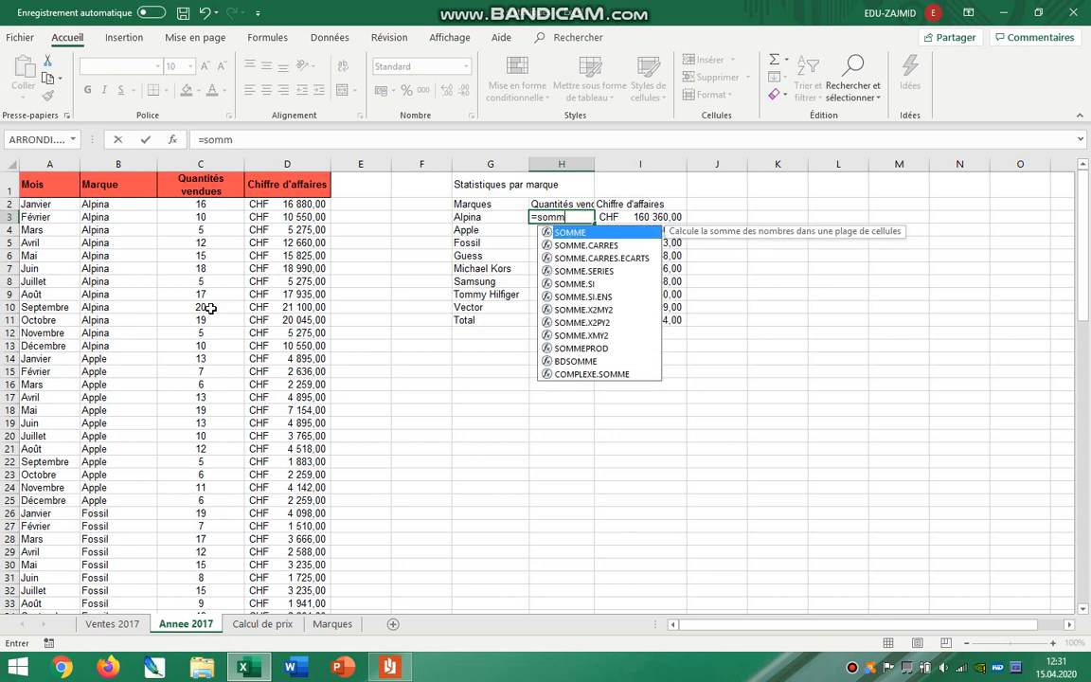
text(e.)
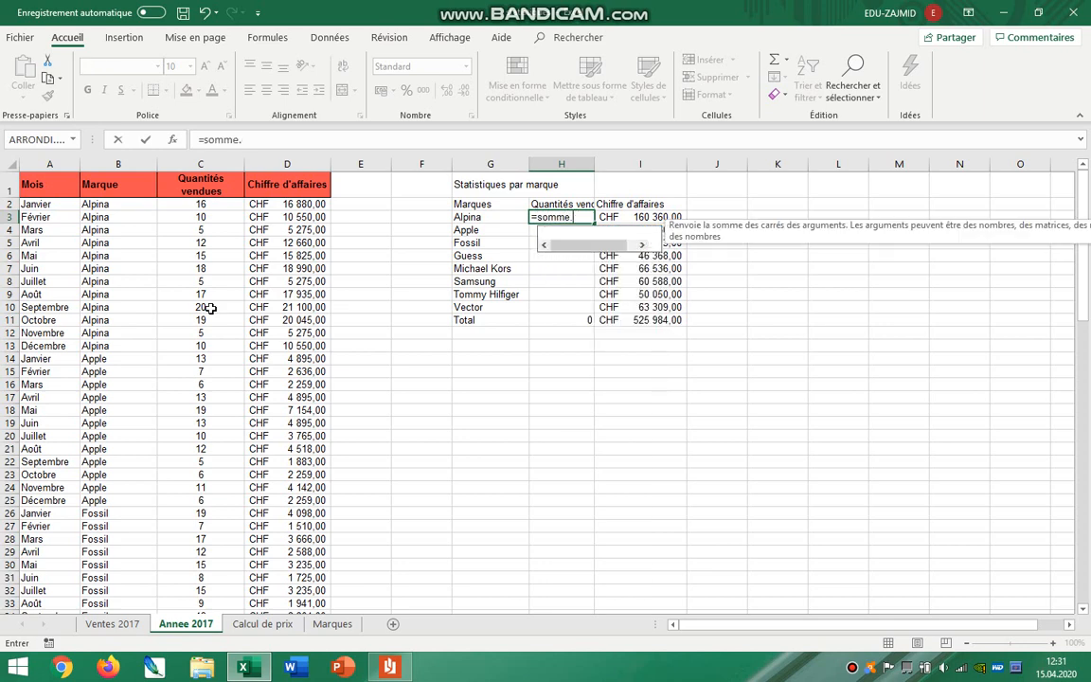
text(si()
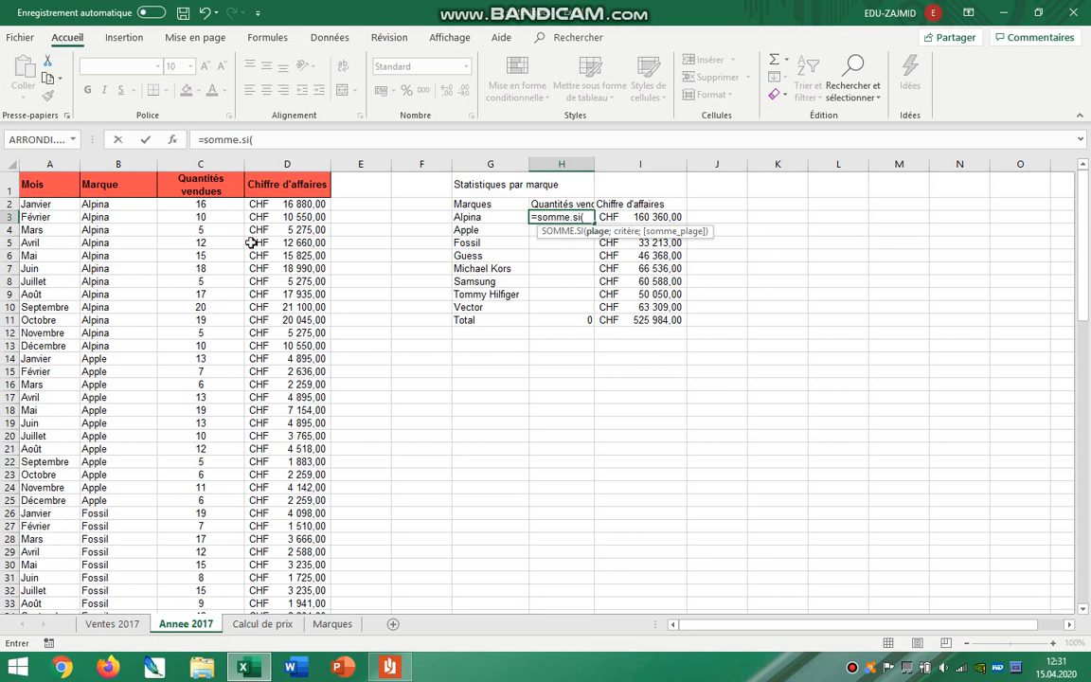
click(174, 143)
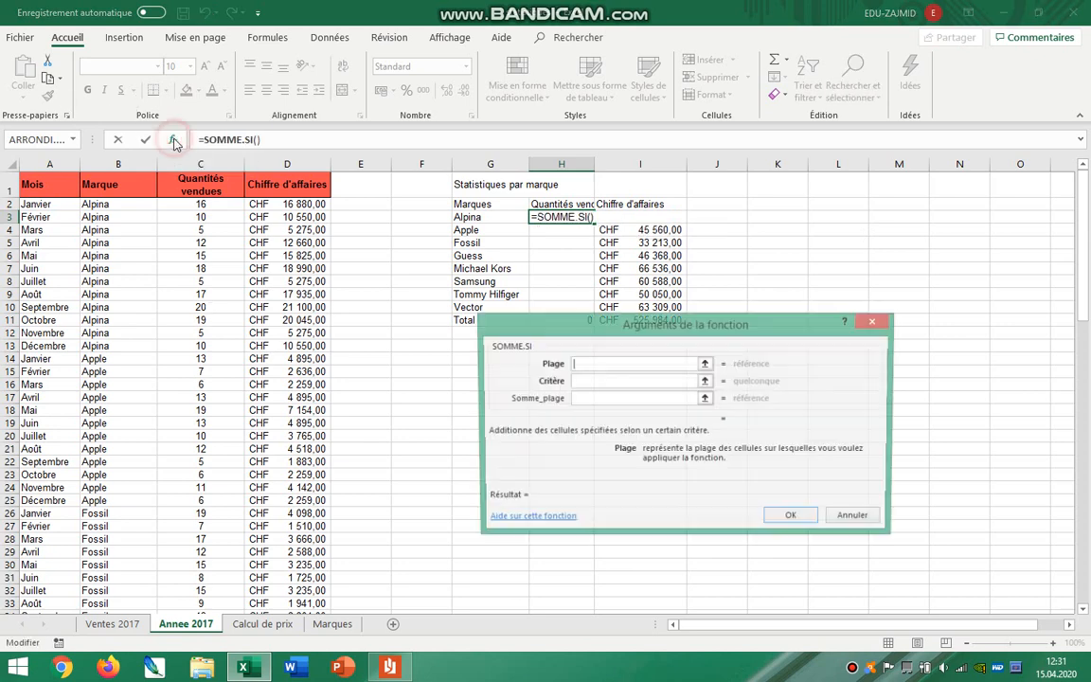
Set the SOMME.SI range to the brand cells $B$2:$B$97 as an absolute reference and the criterion to G3.
click(574, 364)
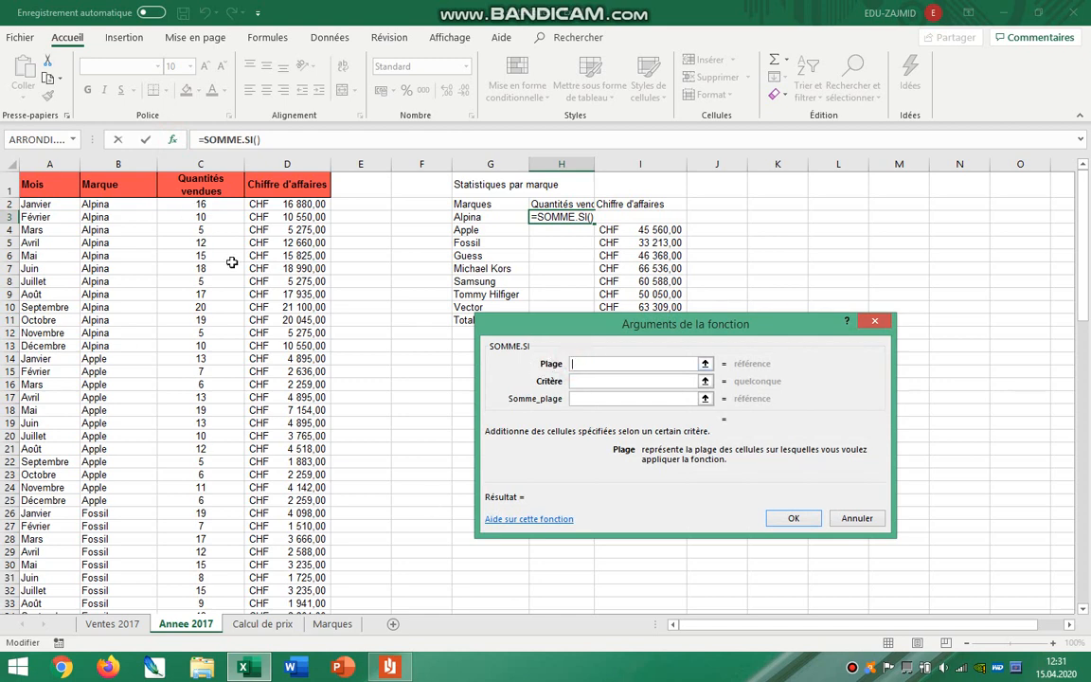
drag(112, 205, 141, 584)
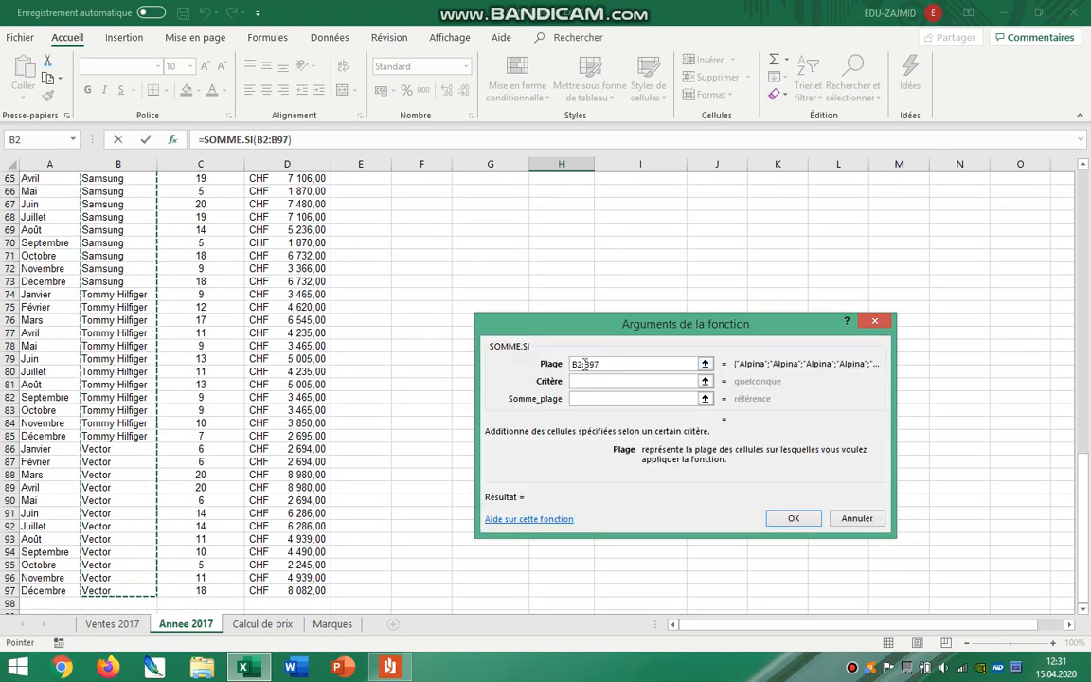
key(F4)
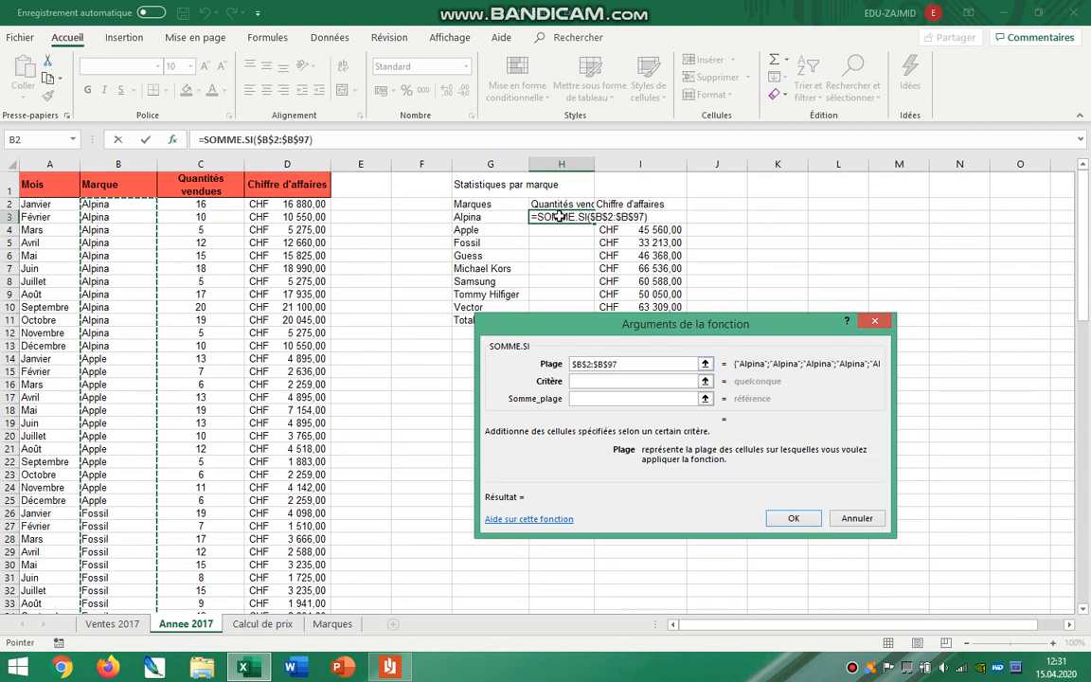
drag(582, 328, 555, 389)
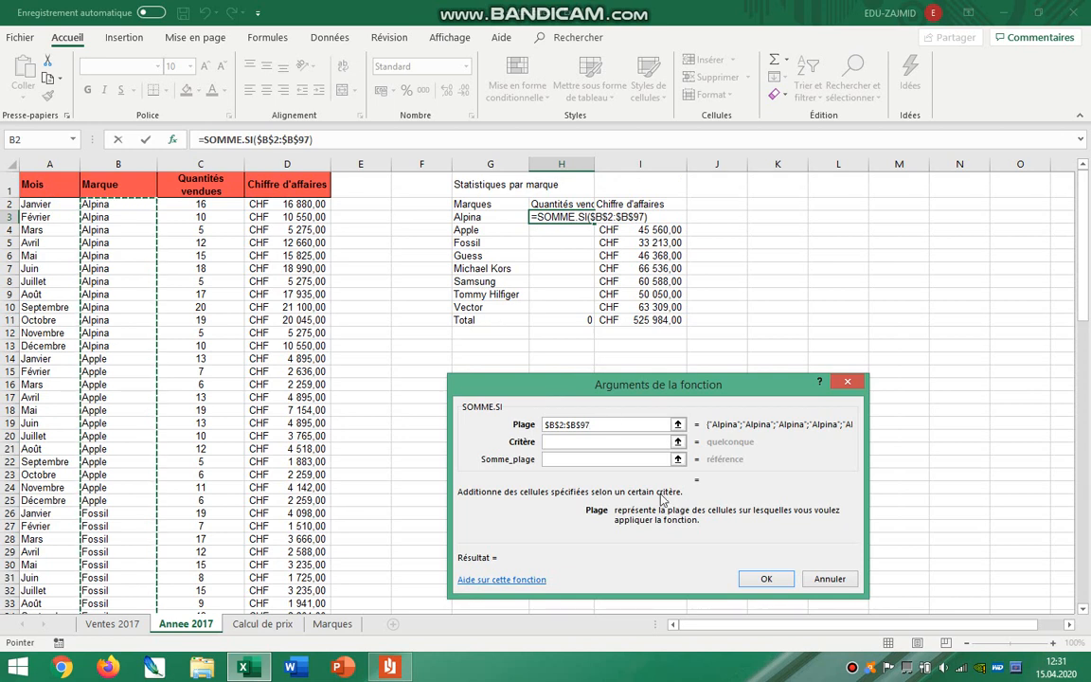
click(561, 442)
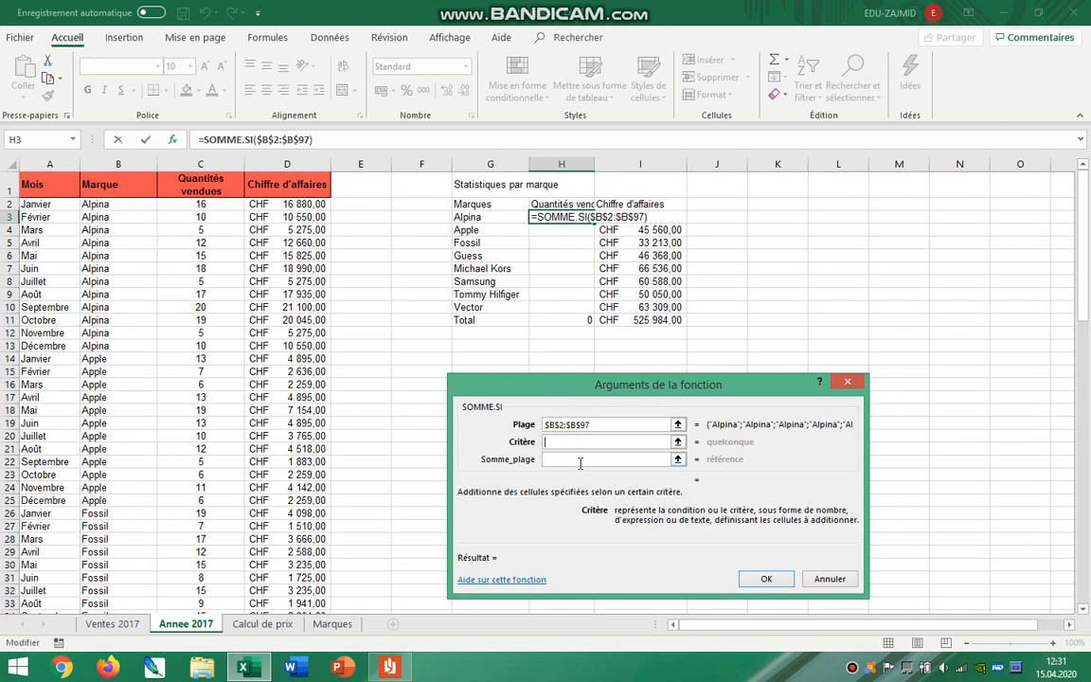
click(483, 217)
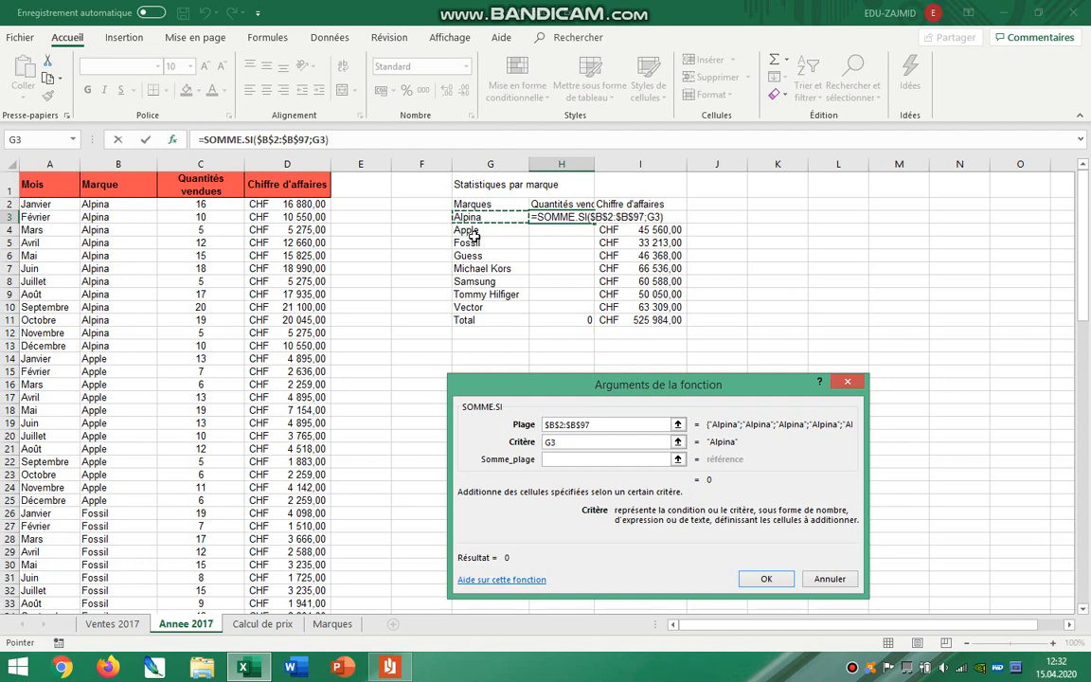
click(572, 463)
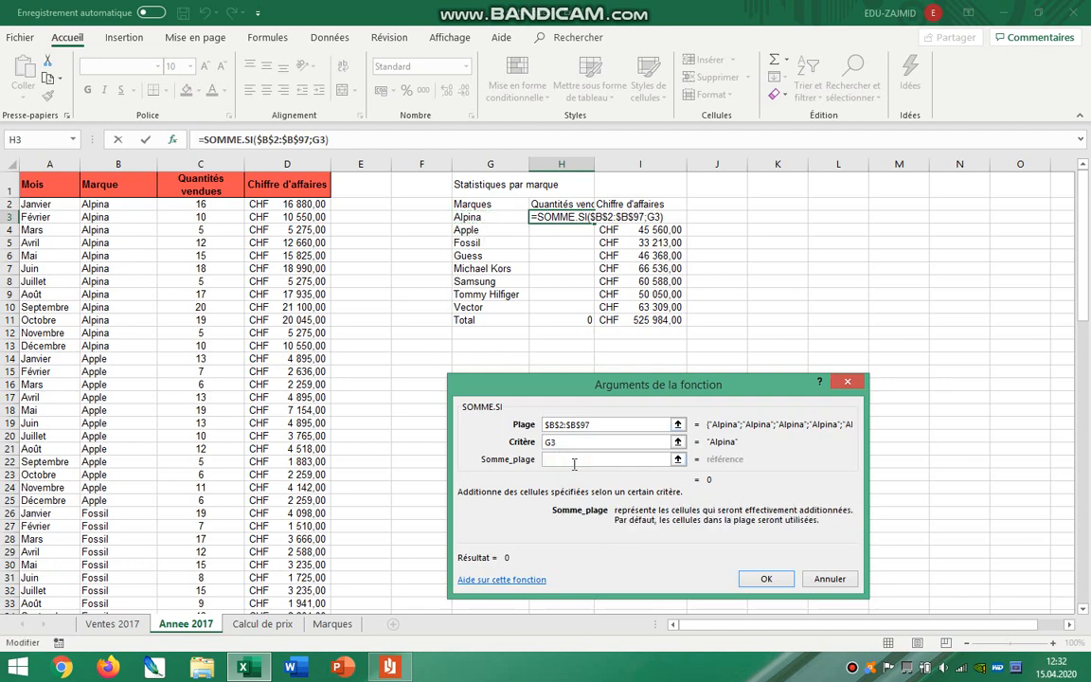
Switch to the instructions PDF to check which figures must be summed per brand, and return to the Excel formula.
click(389, 665)
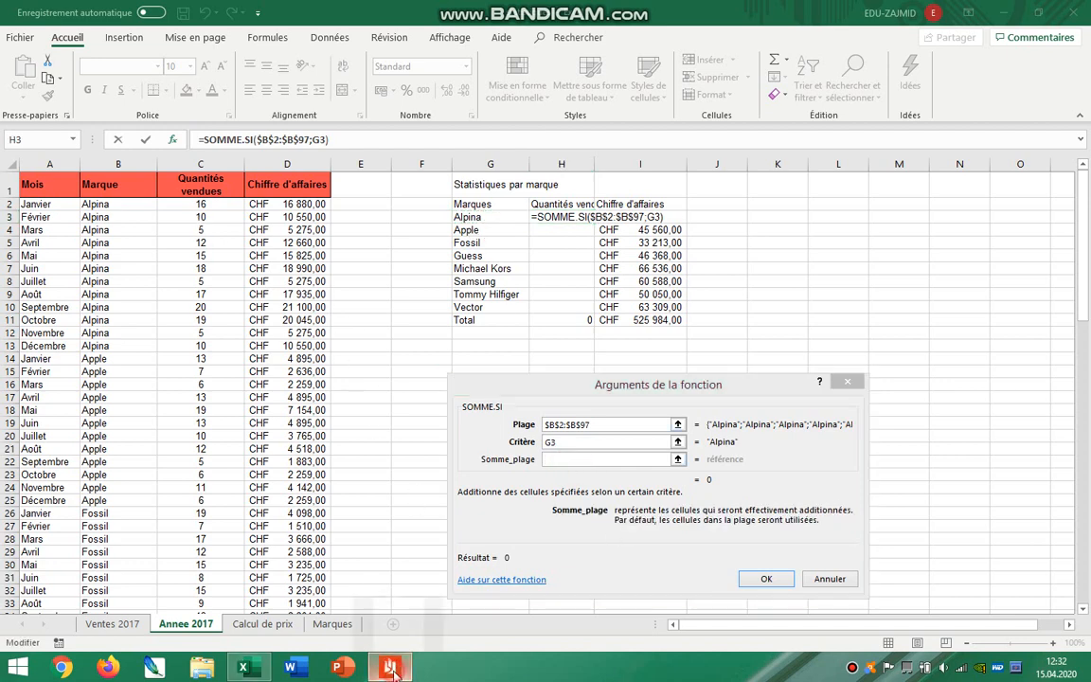
click(387, 347)
drag(426, 352, 342, 353)
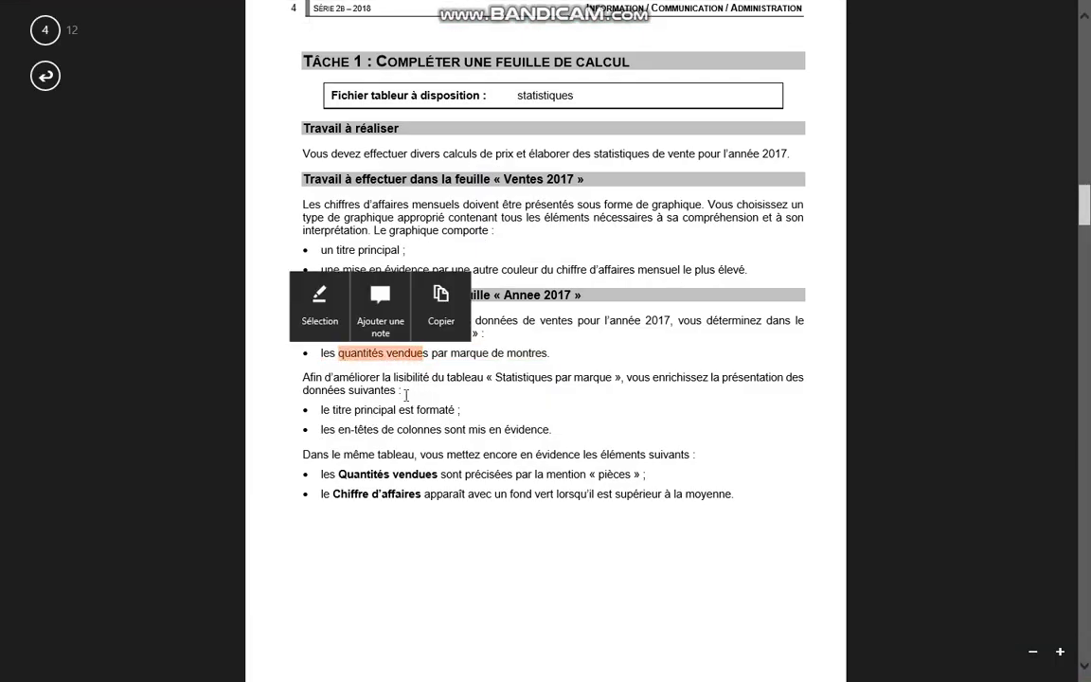
key(alt+Tab)
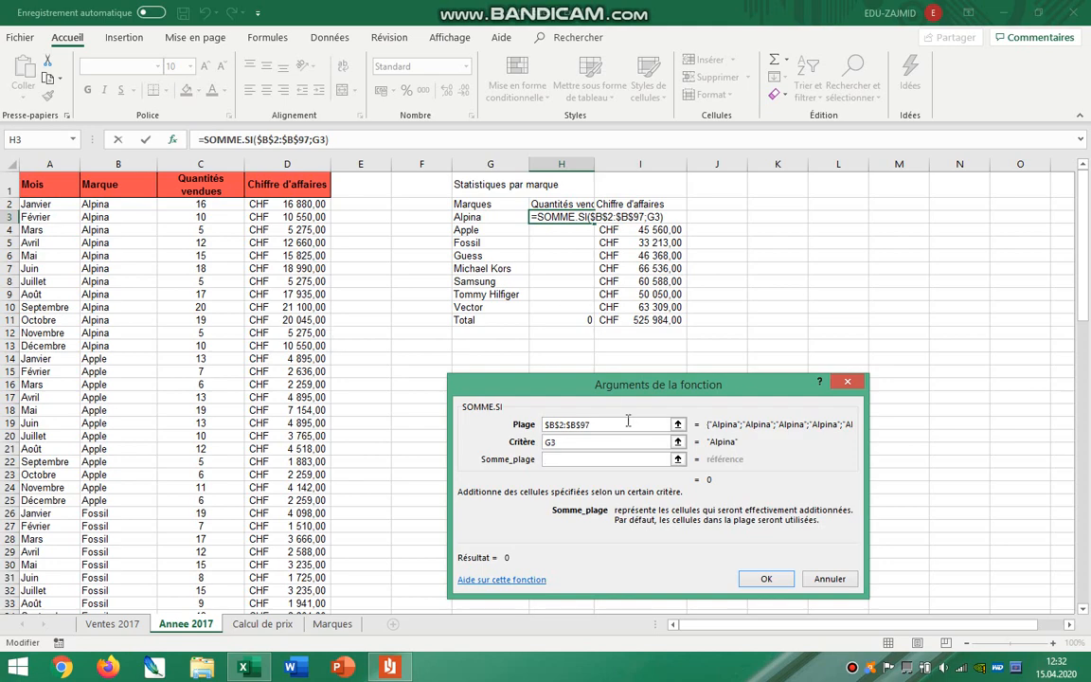
Complete the SOMME.SI formula with the absolute sum range $C$2:$C$97 and fill it down from H3 to H10.
click(571, 459)
drag(208, 202, 205, 571)
key(F4)
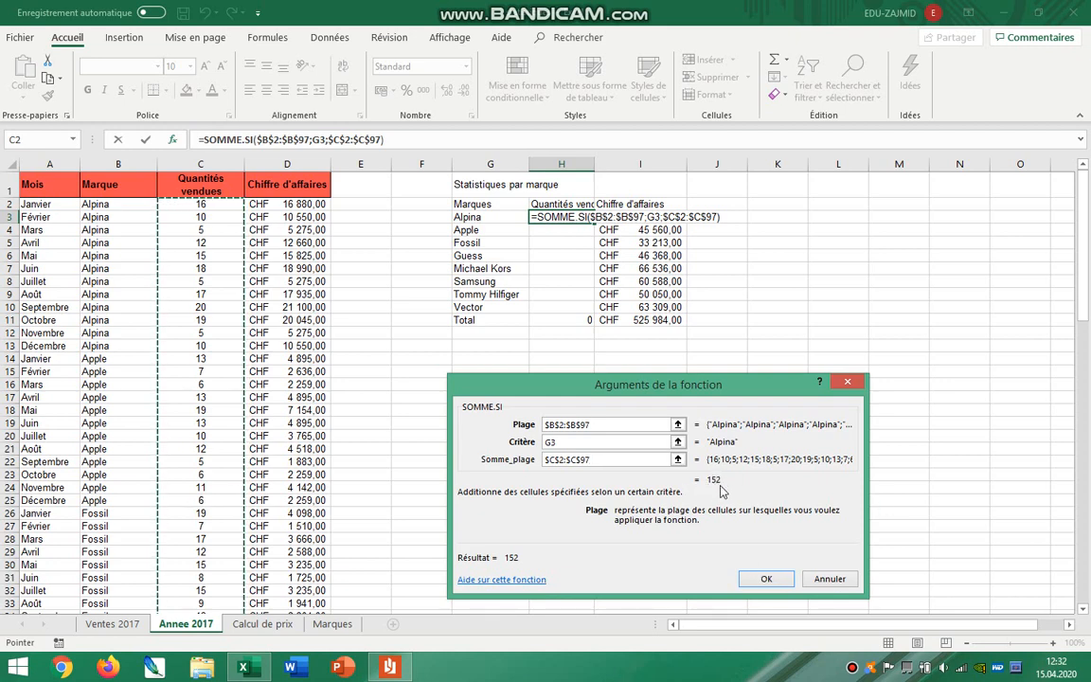
click(755, 579)
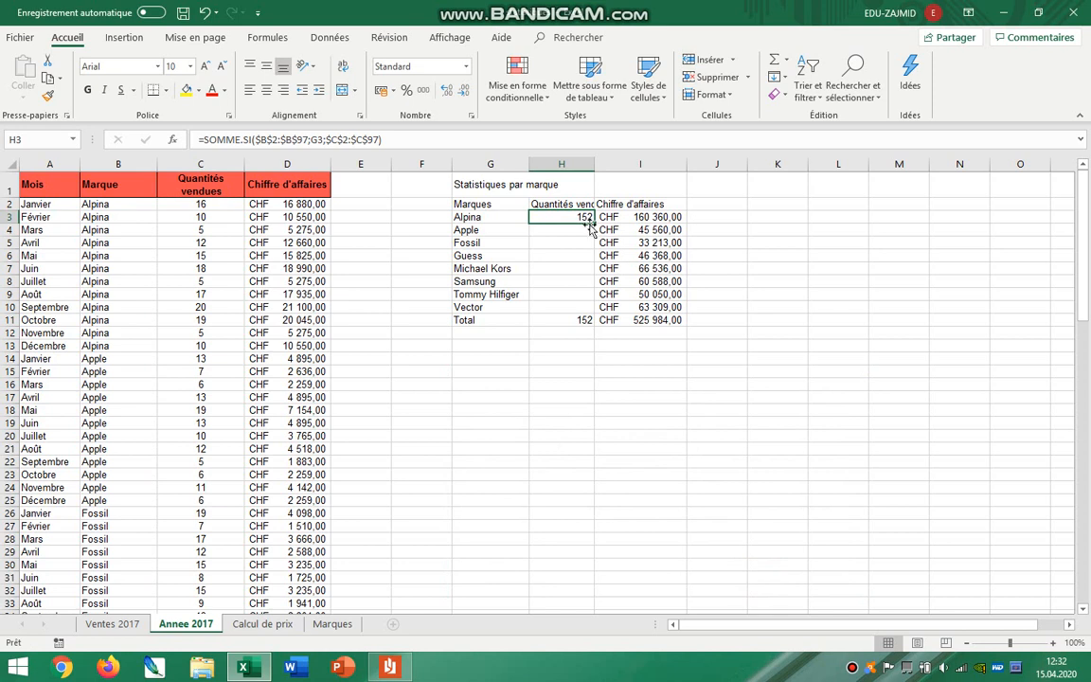
drag(592, 221, 573, 320)
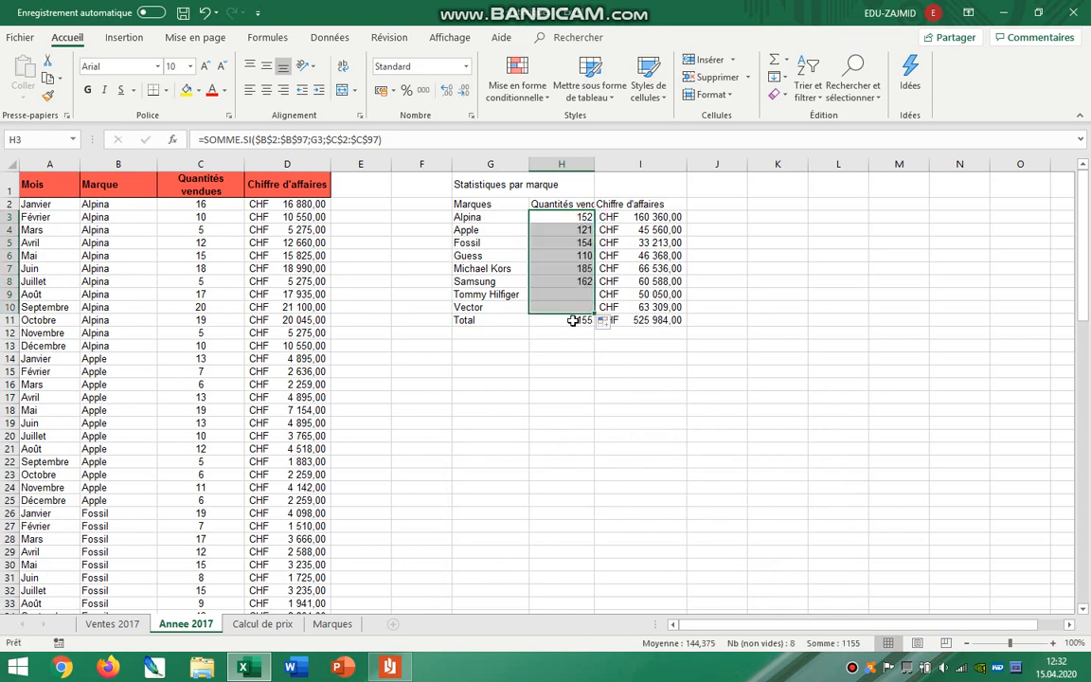
click(564, 320)
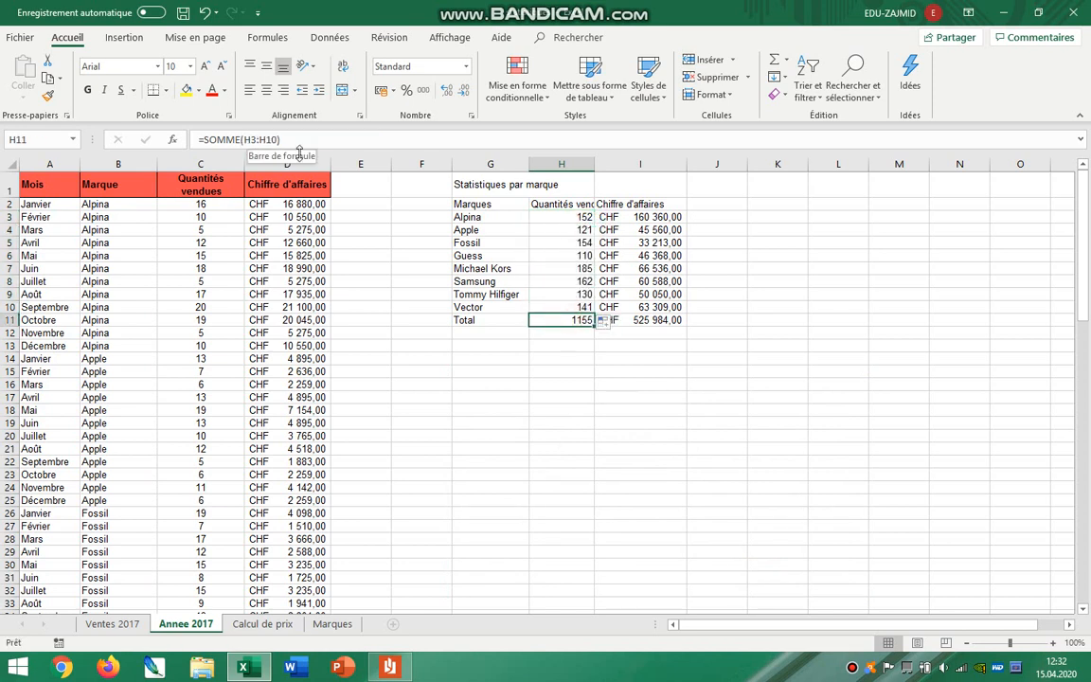
Read the main title formatting requirement in the instructions PDF and return to Excel.
click(388, 668)
drag(322, 409, 459, 412)
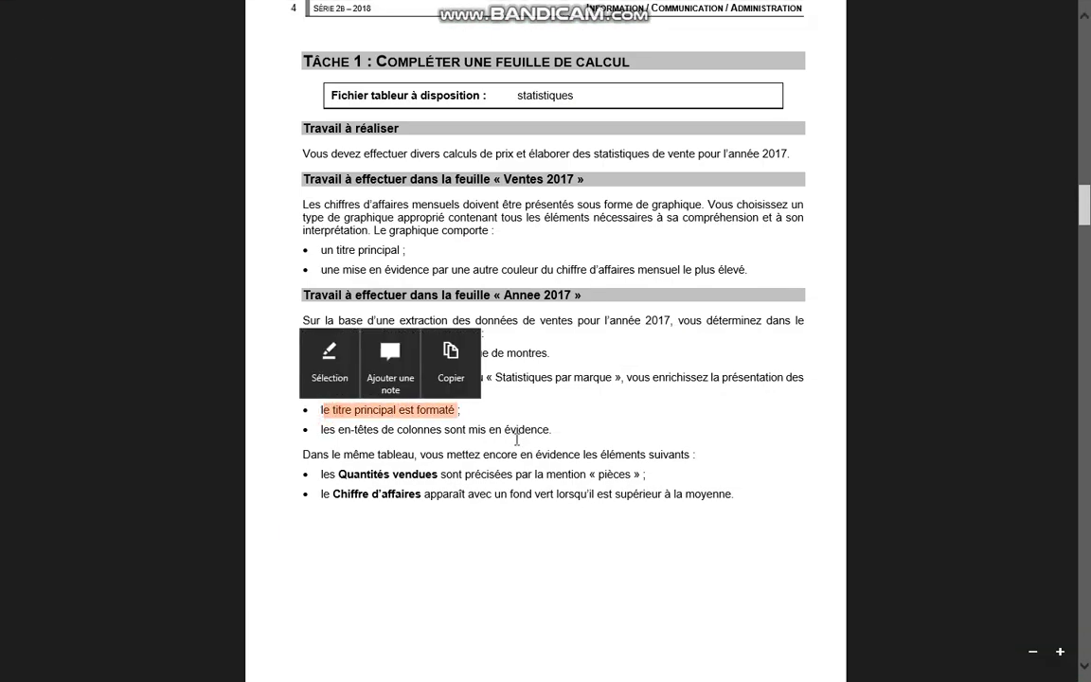
key(alt+Tab)
Merge and center the "Statistiques par marque" title across G1:I1, and format it with size 16, red text and a grey fill.
drag(478, 183, 644, 183)
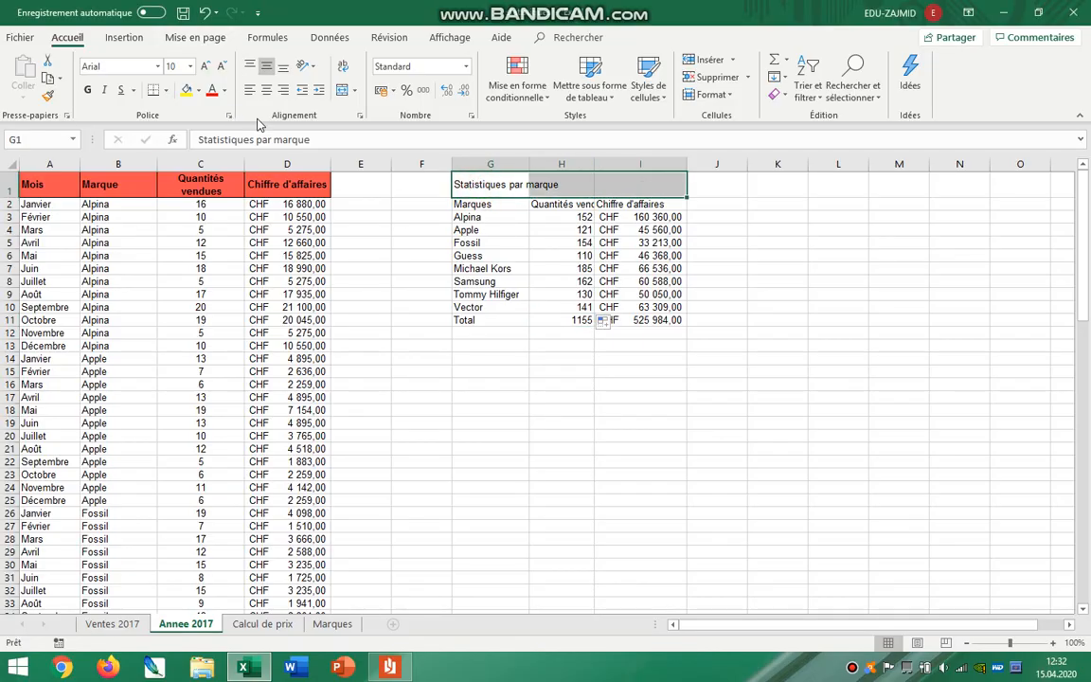
click(342, 90)
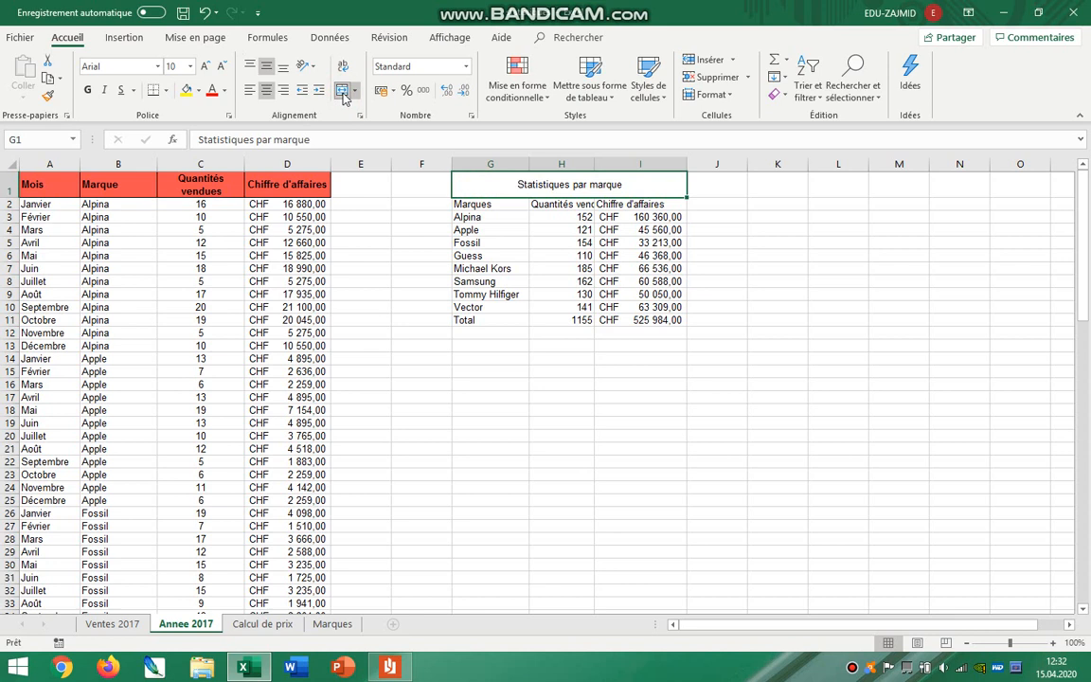
click(190, 66)
click(172, 170)
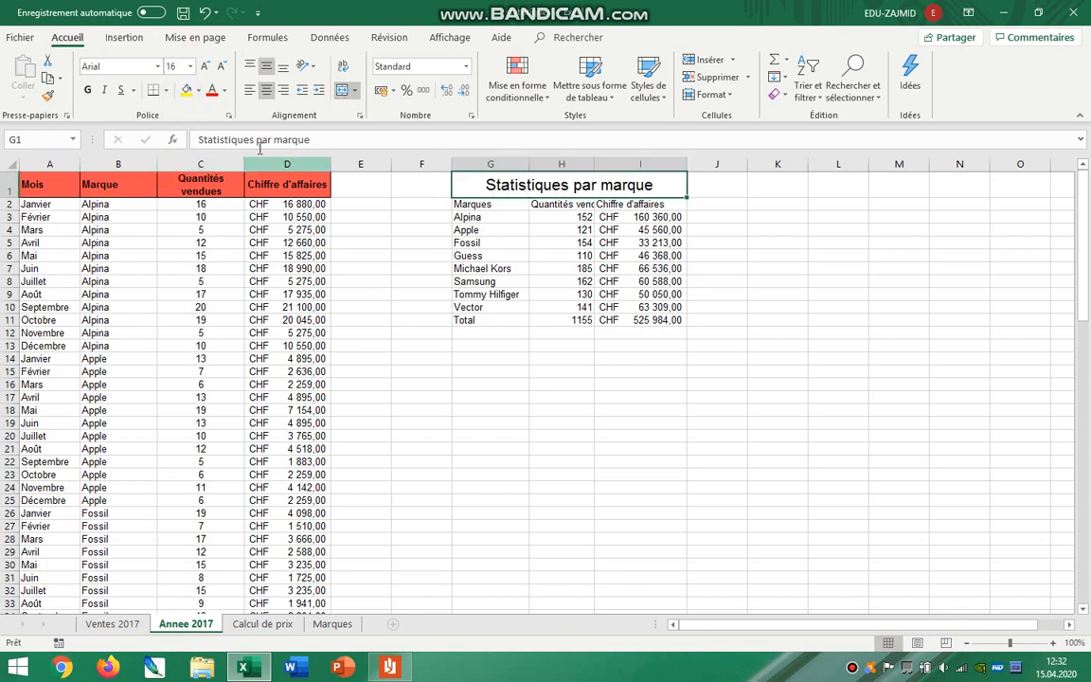
click(211, 91)
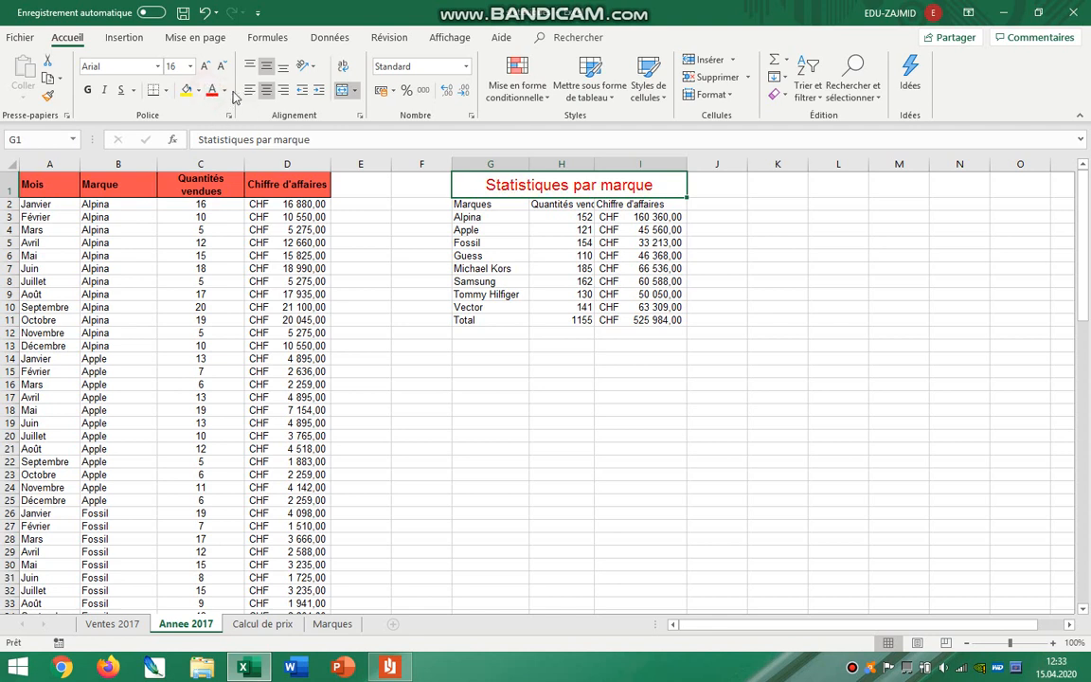
click(197, 91)
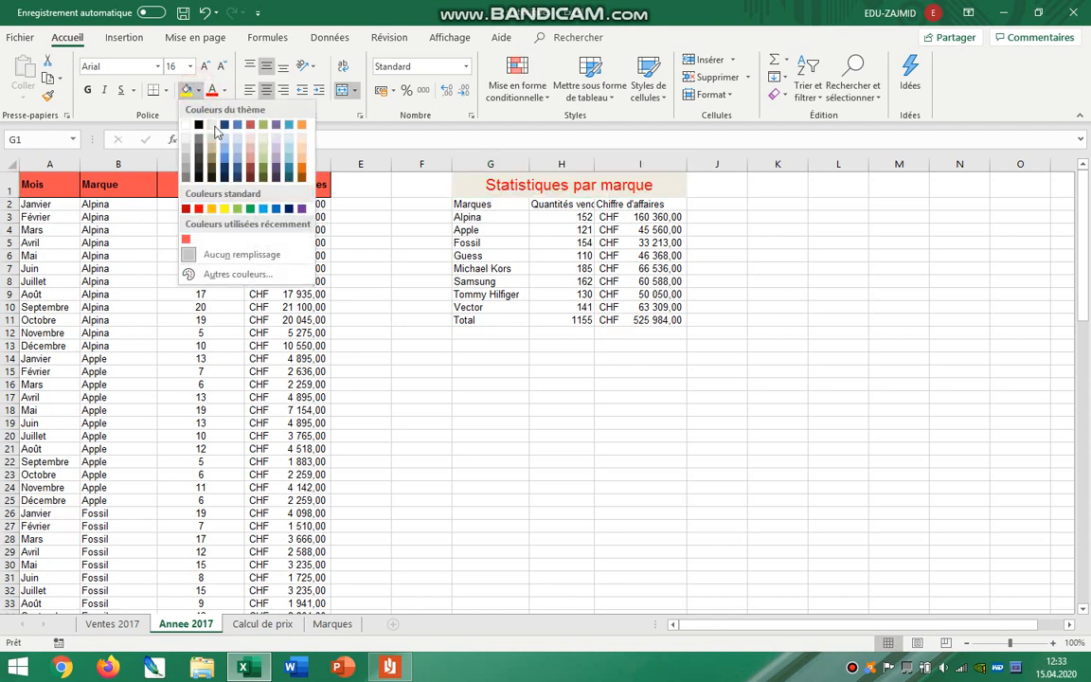
click(185, 167)
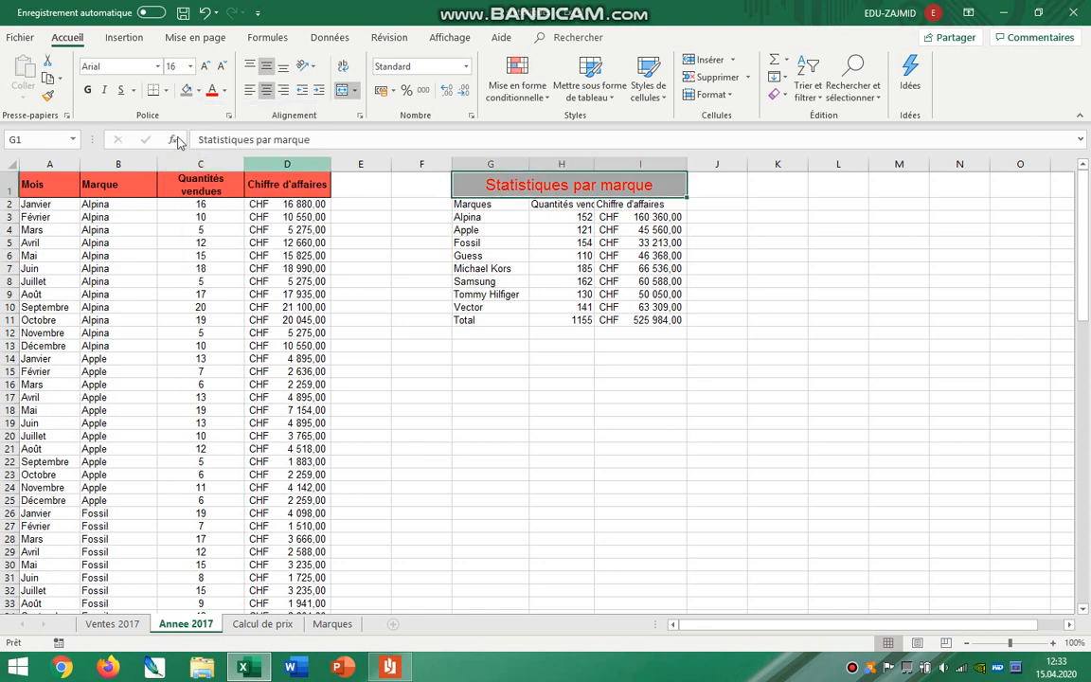
Copy the A1:D1 header cells and paste only their formatting onto the statistics table headers in G2:I2.
drag(308, 177, 35, 180)
drag(327, 183, 36, 180)
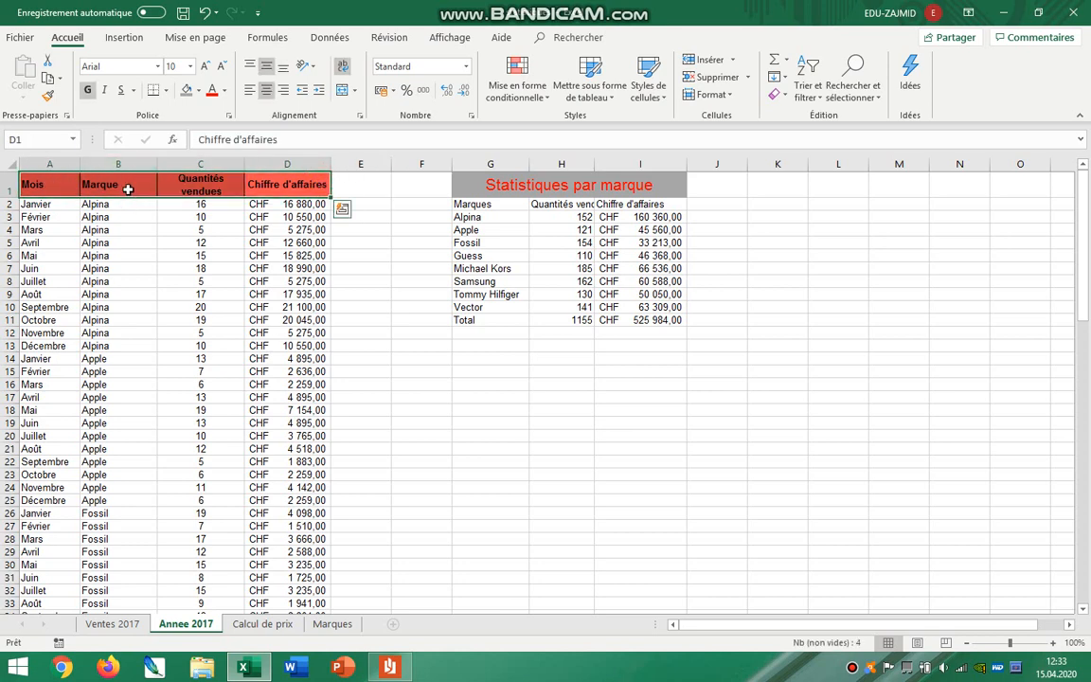
right_click(131, 178)
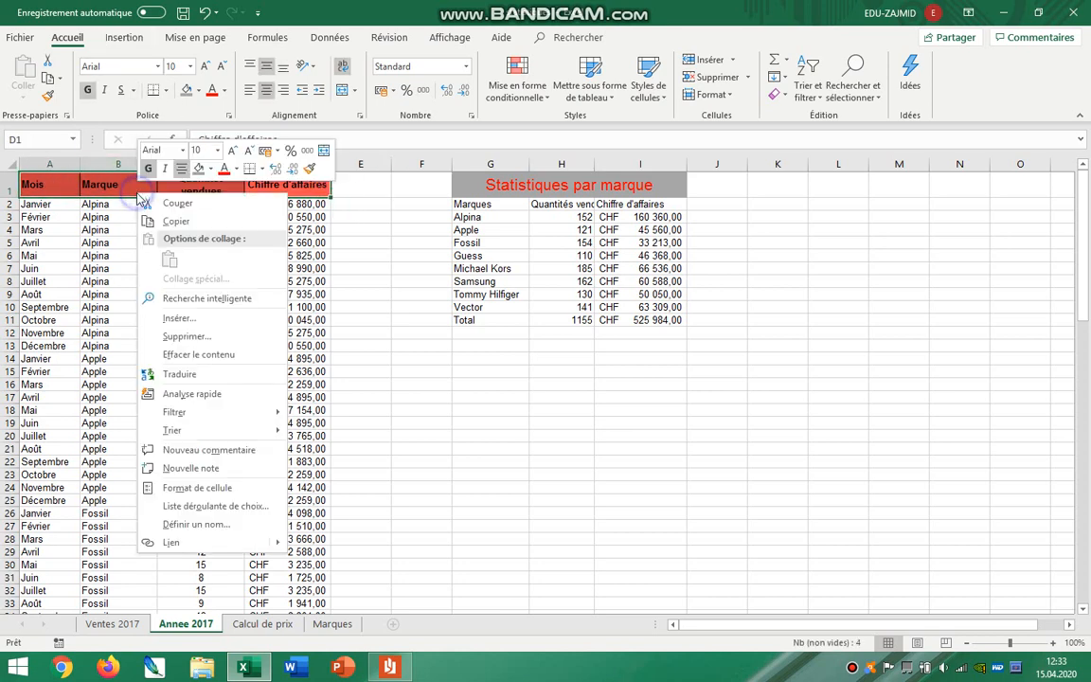
click(183, 220)
drag(486, 204, 657, 204)
right_click(657, 205)
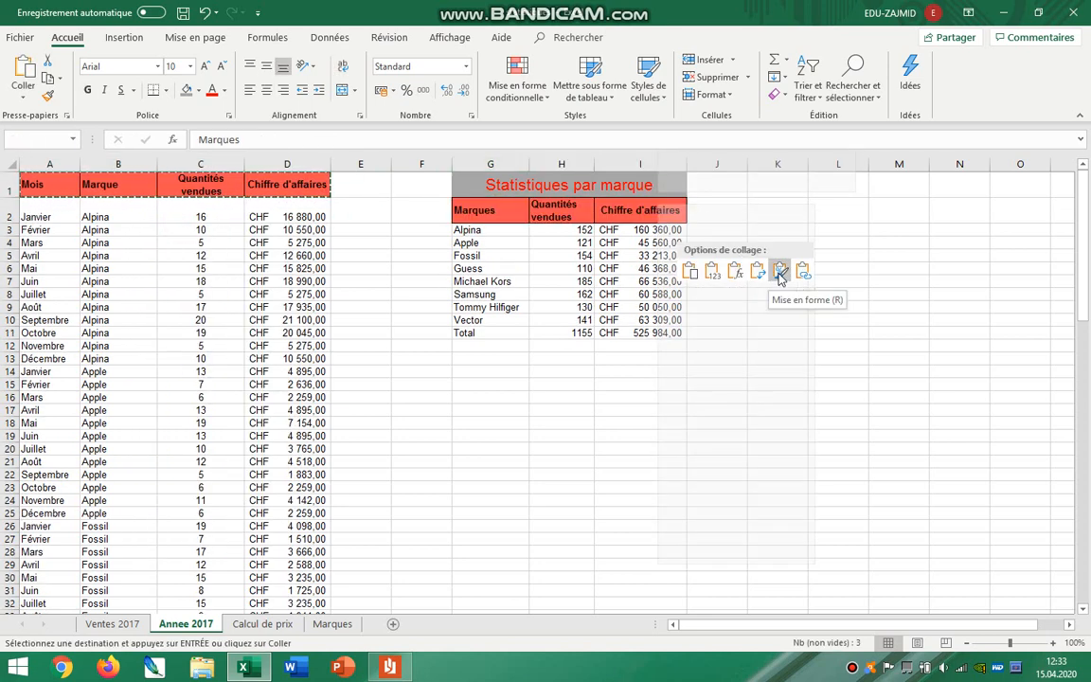
click(779, 273)
click(778, 273)
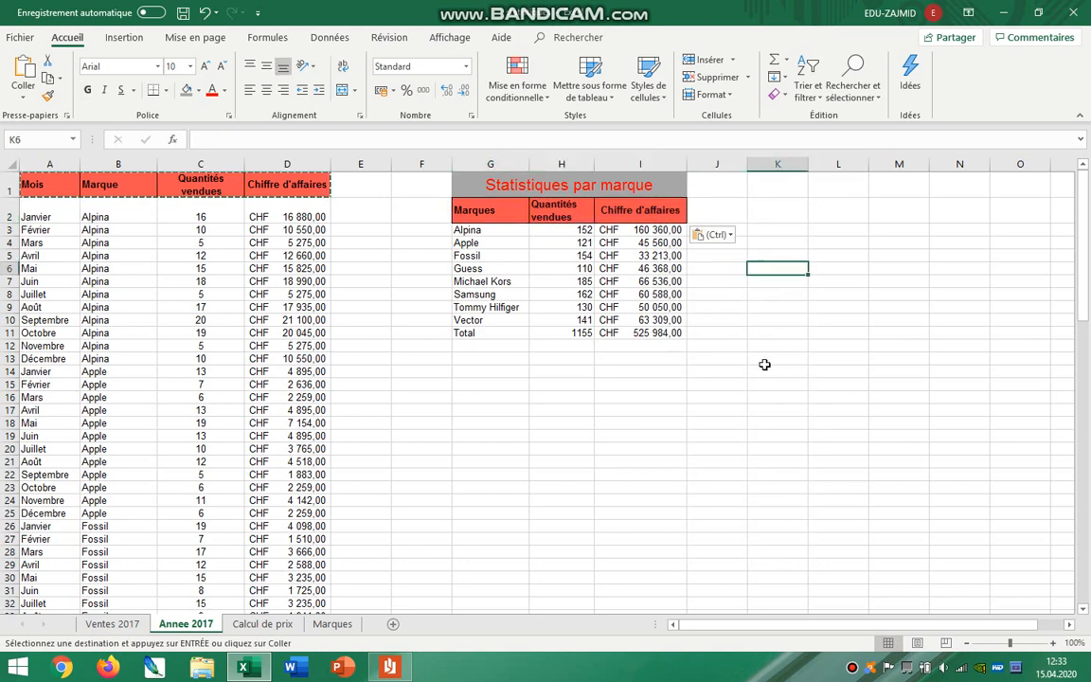
Switch to the instructions PDF and read the column header requirement and the "pièces" requirement for Quantités vendues.
click(391, 667)
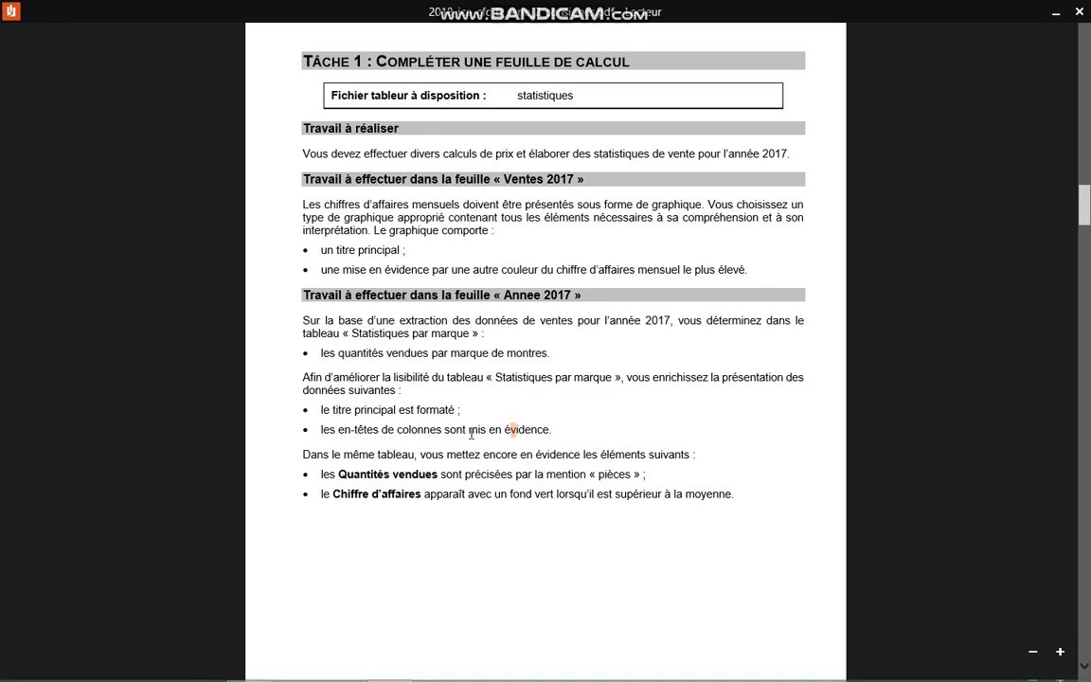
drag(338, 431, 549, 428)
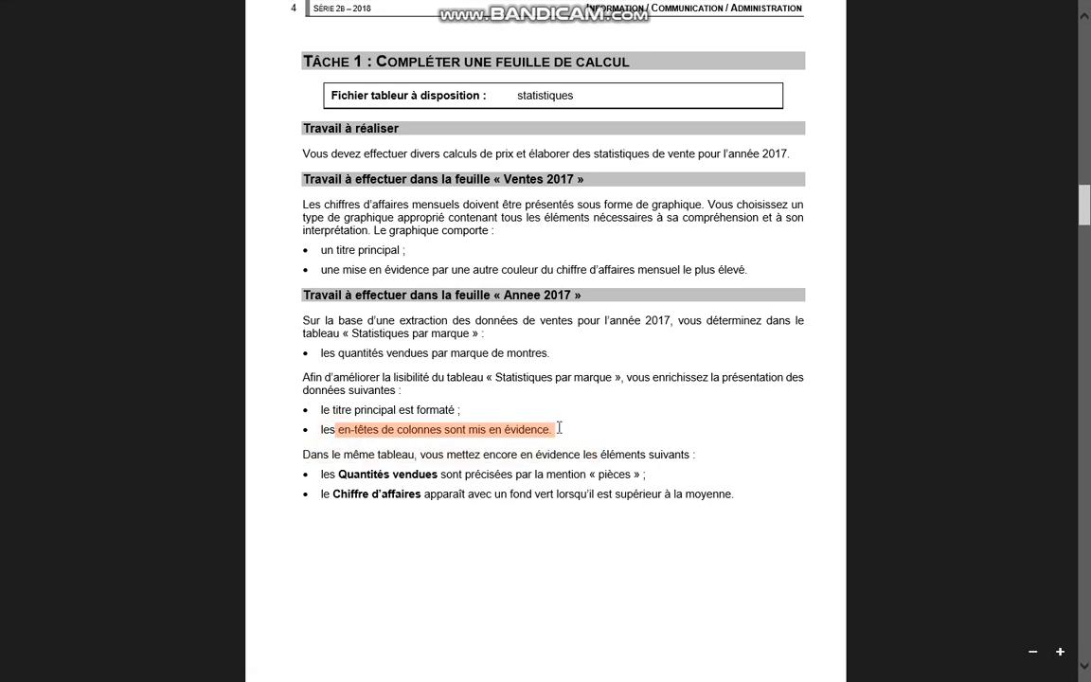
drag(331, 457, 706, 461)
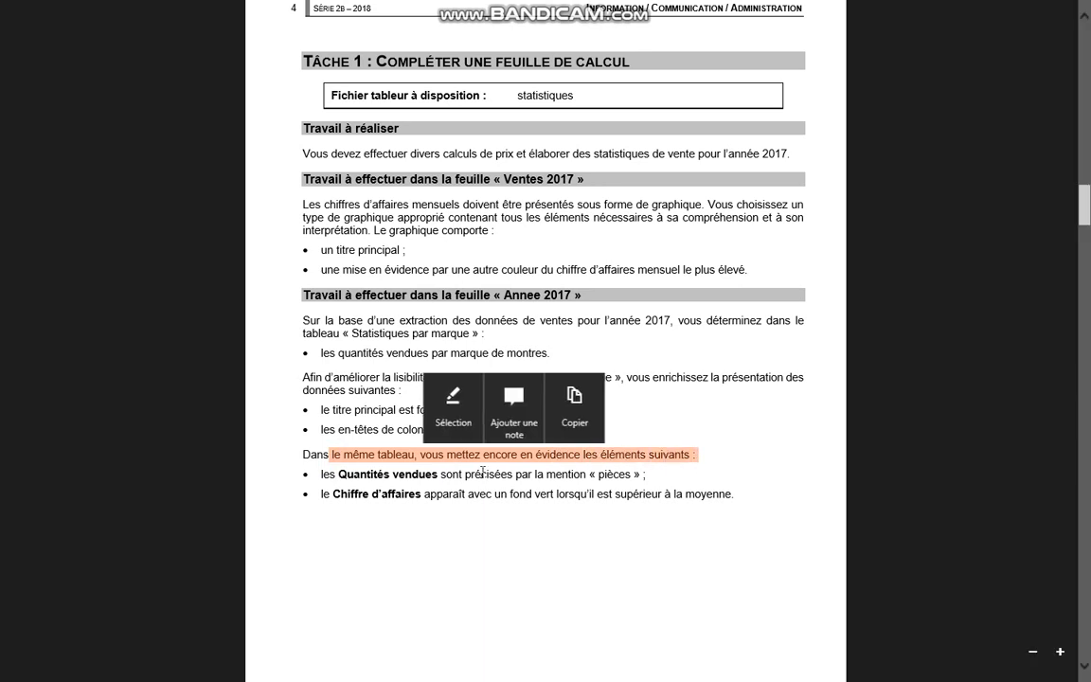
drag(393, 473, 651, 473)
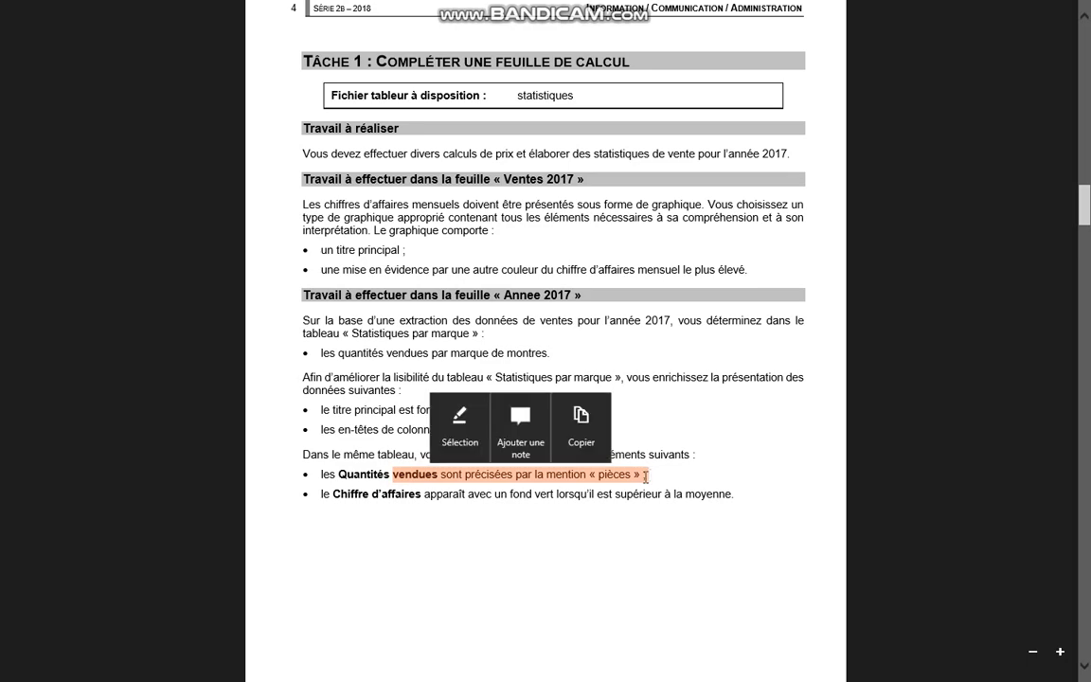
Return to Excel and apply a custom number format to H3:H11 that adds "pièces" after each quantity.
key(alt+Tab)
click(563, 229)
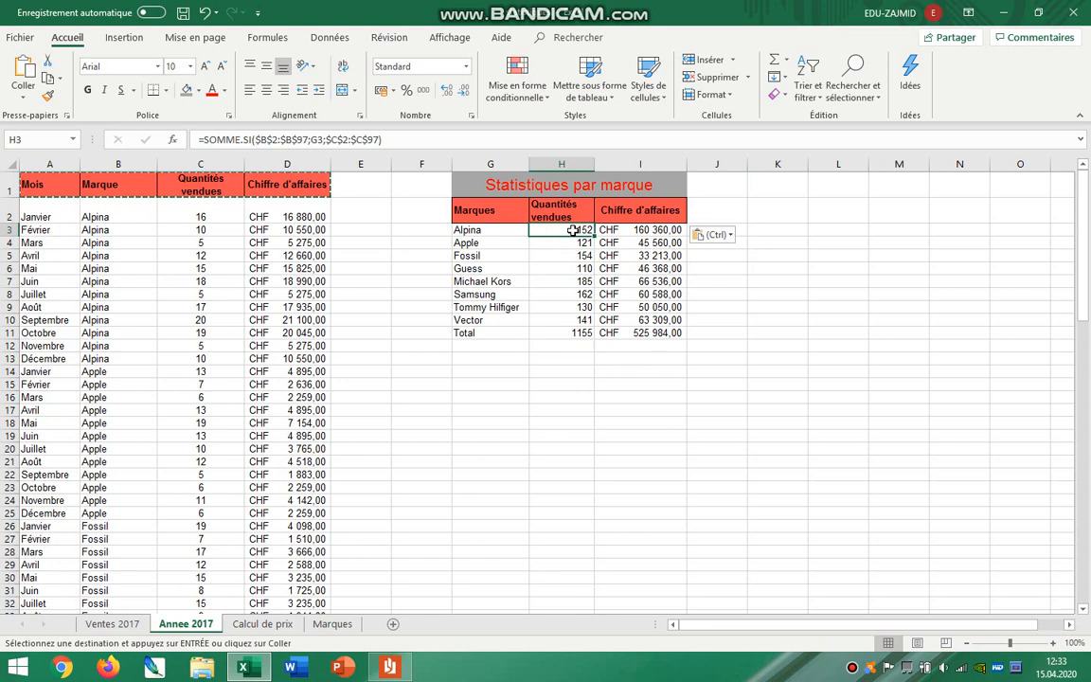
drag(571, 229, 567, 333)
right_click(555, 306)
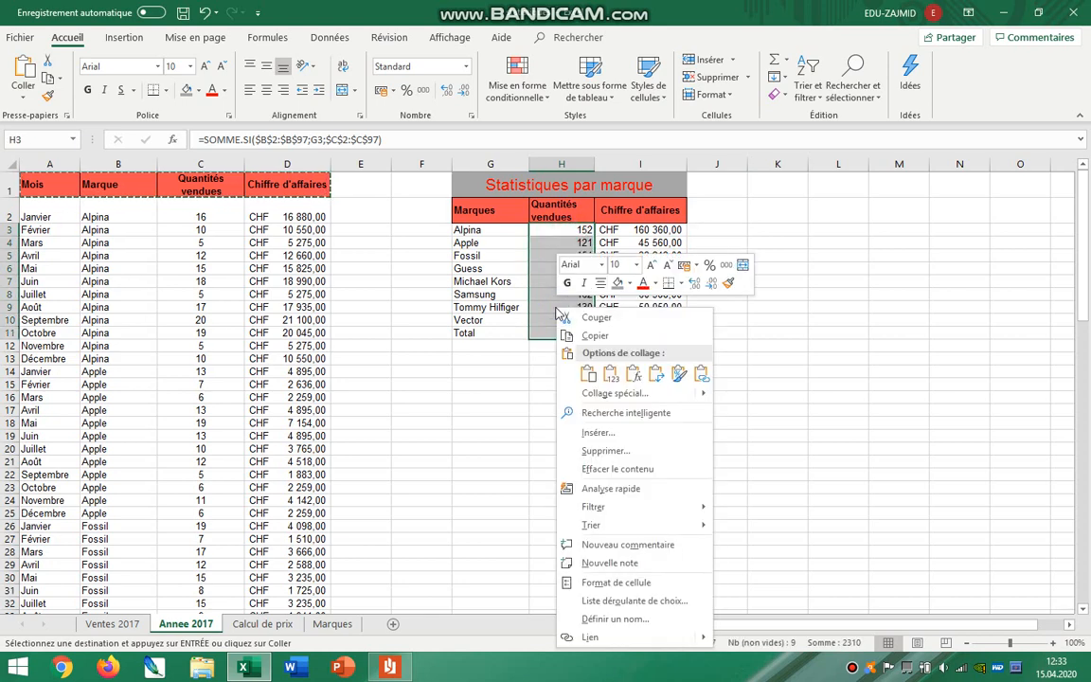
click(632, 581)
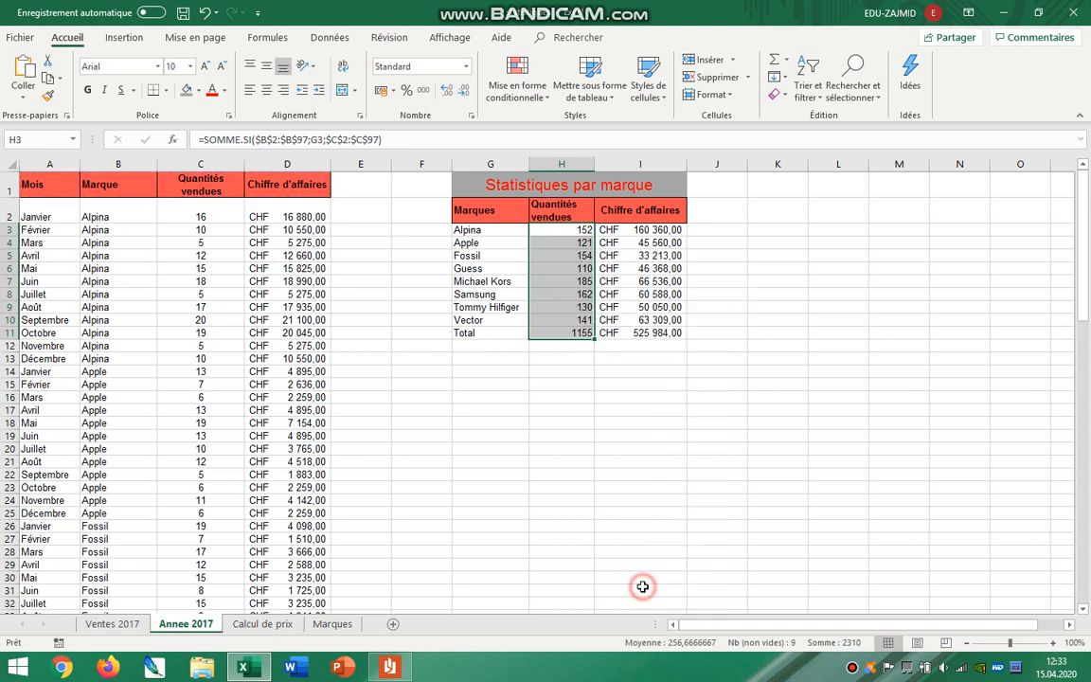
drag(527, 293, 447, 185)
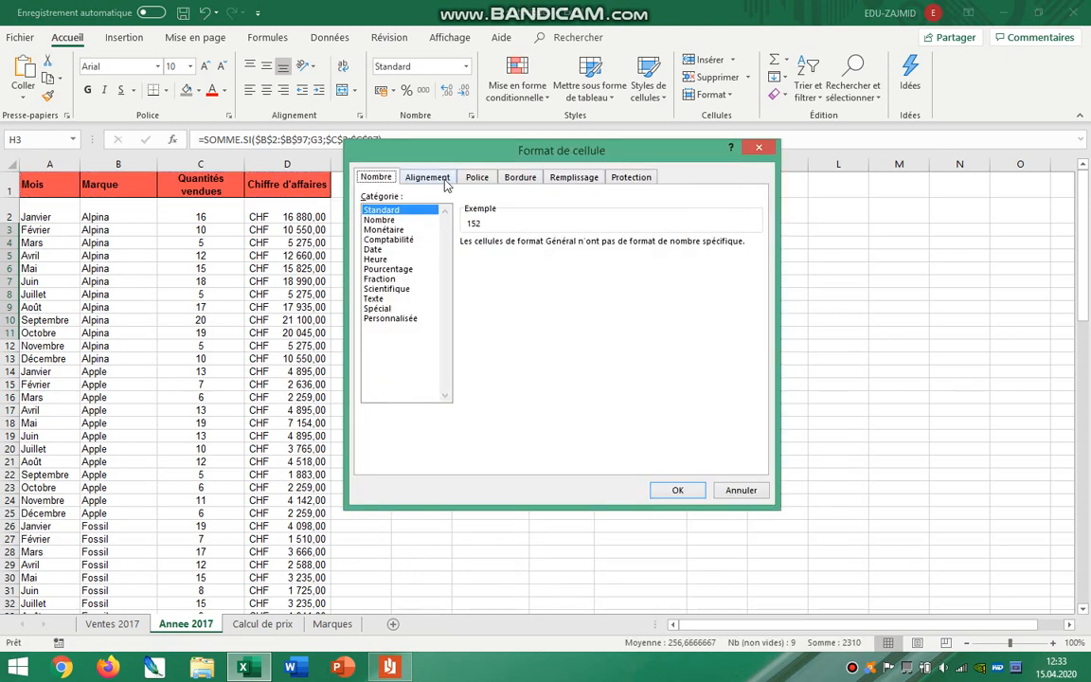
click(405, 319)
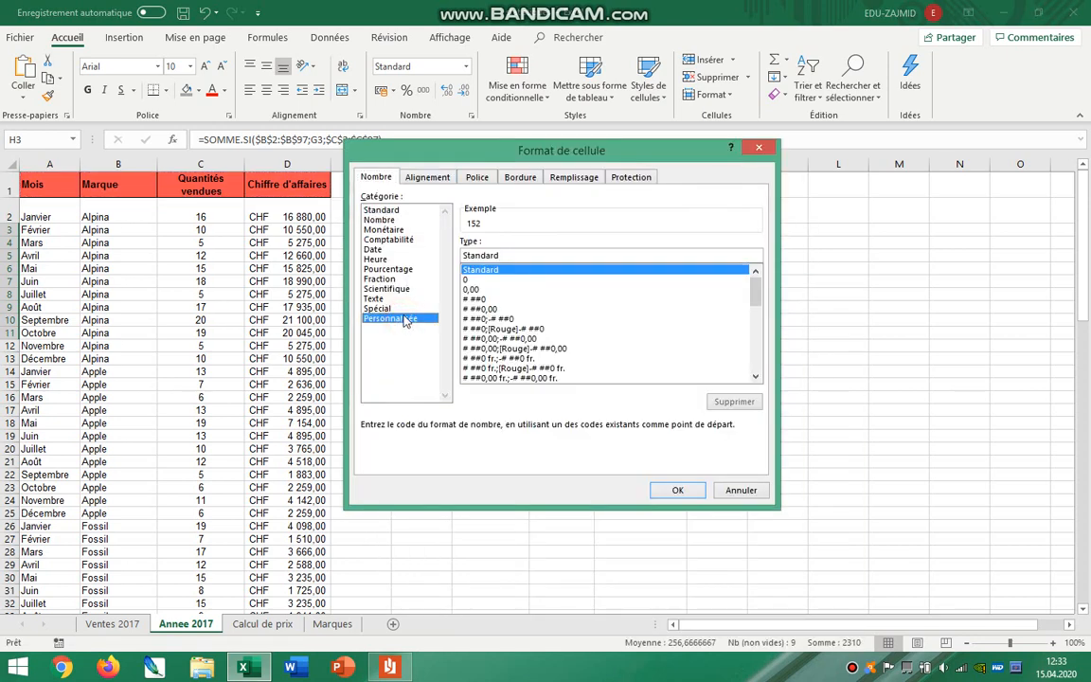
click(381, 210)
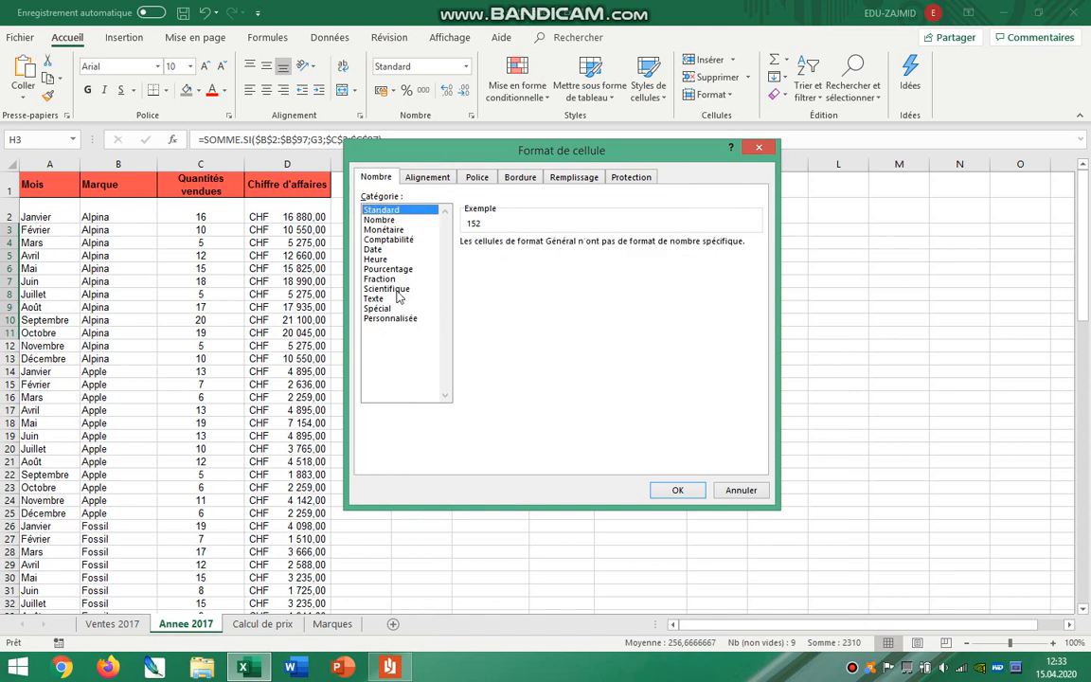
click(402, 319)
click(526, 271)
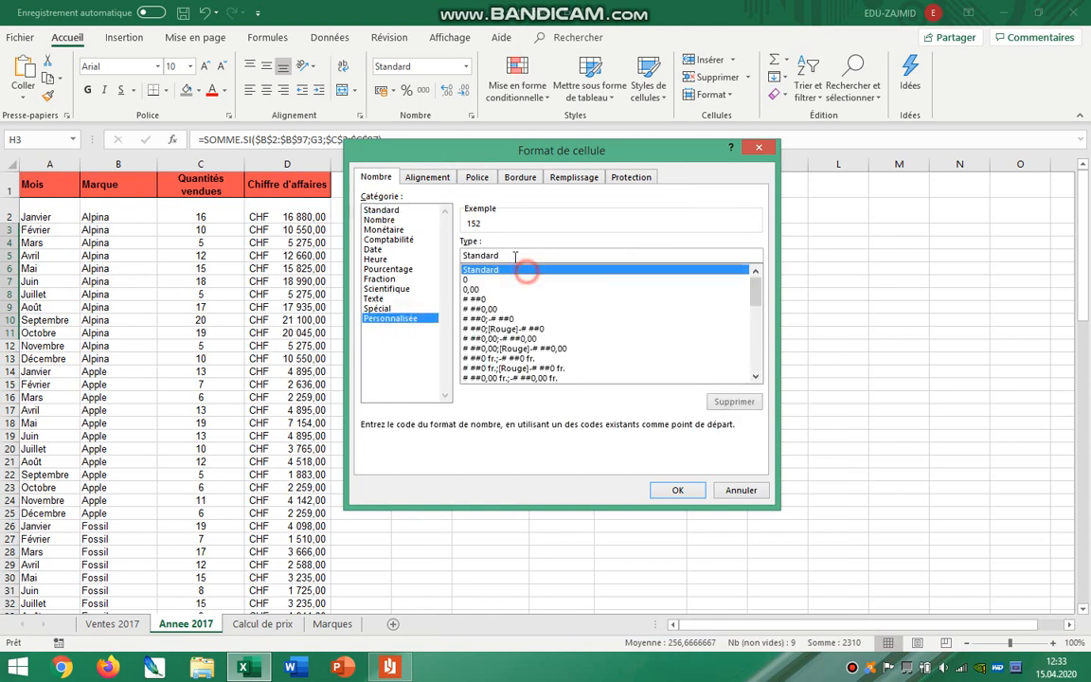
click(512, 255)
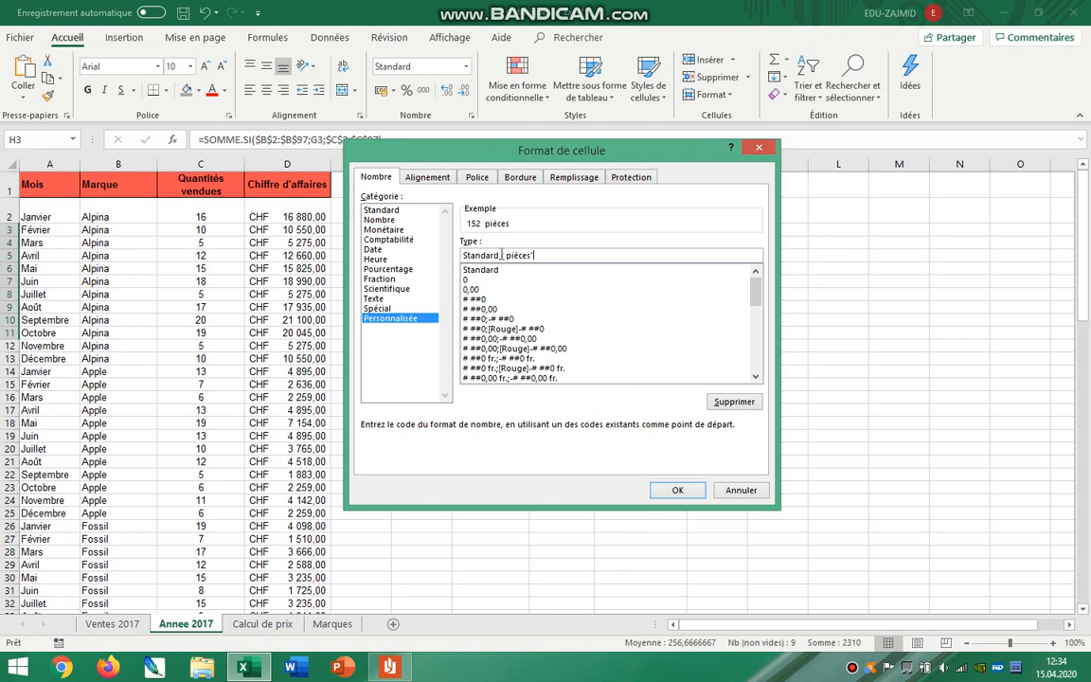
key(BackSpace)
click(676, 489)
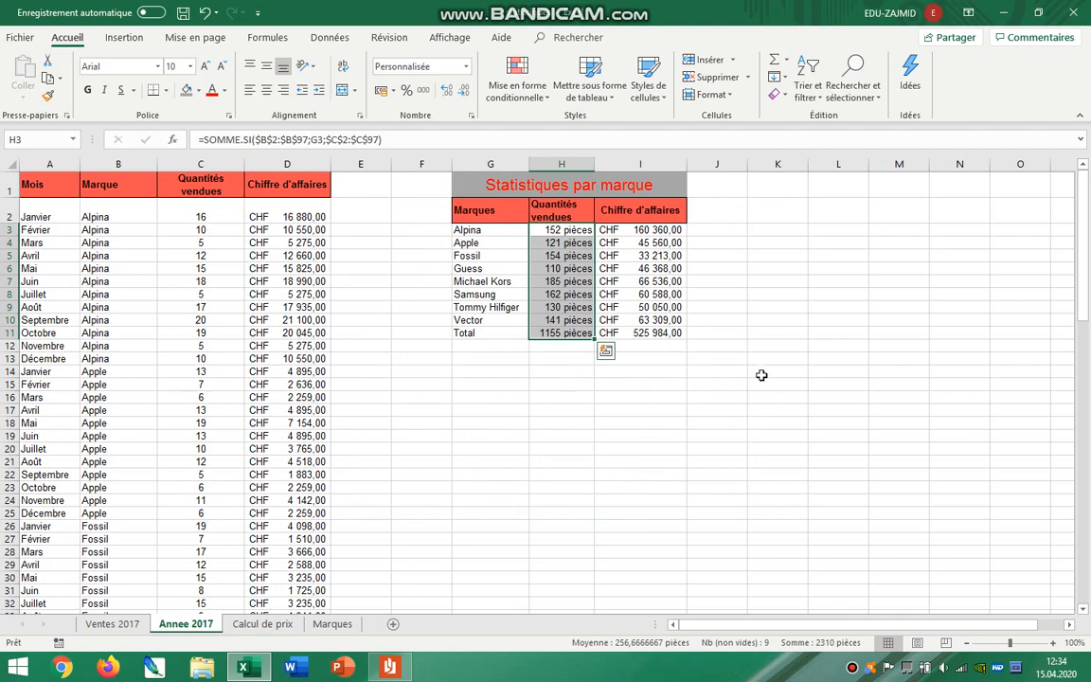
click(907, 383)
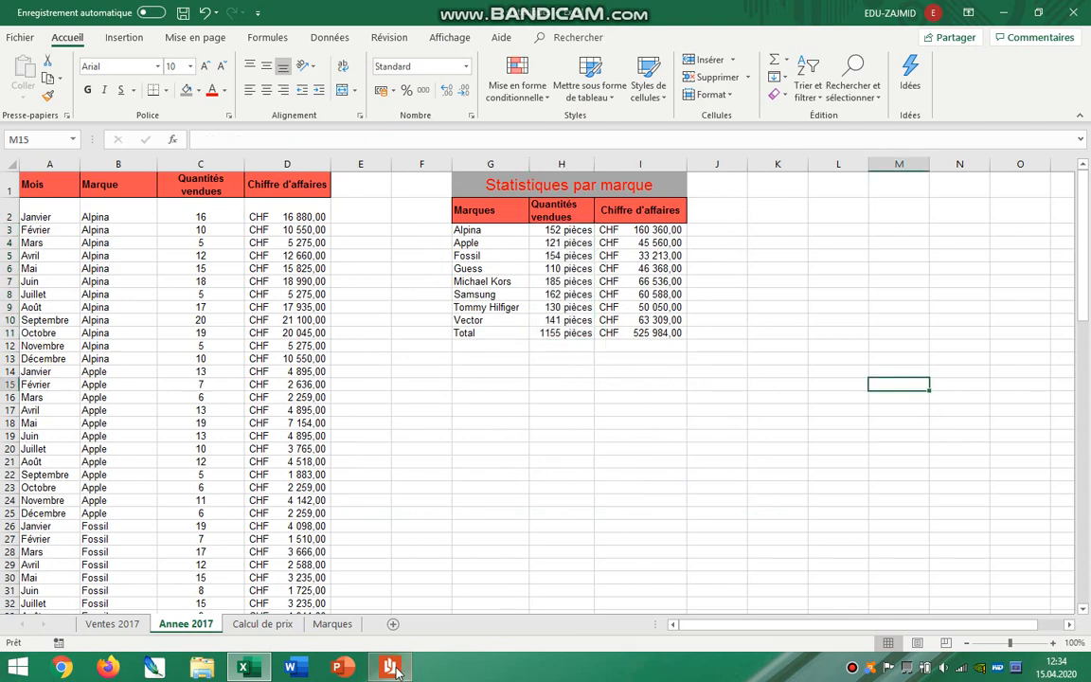
Read the Chiffre d'affaires requirement in the instructions PDF and return to Excel.
mouse_move(391, 668)
click(411, 487)
drag(350, 498, 712, 492)
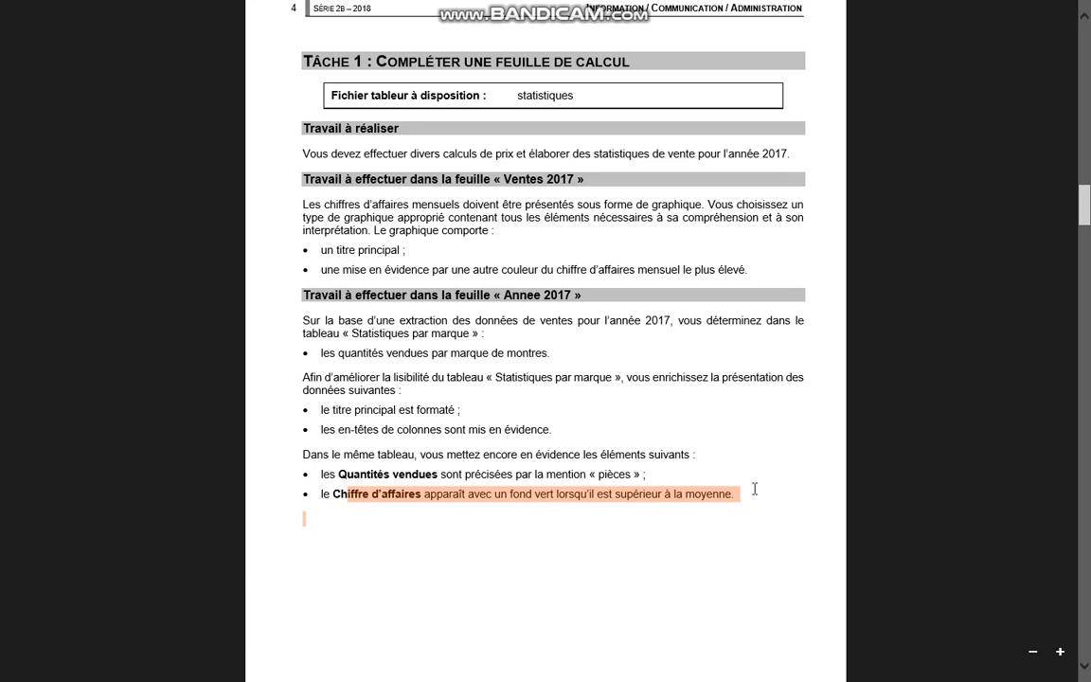
key(alt+Tab)
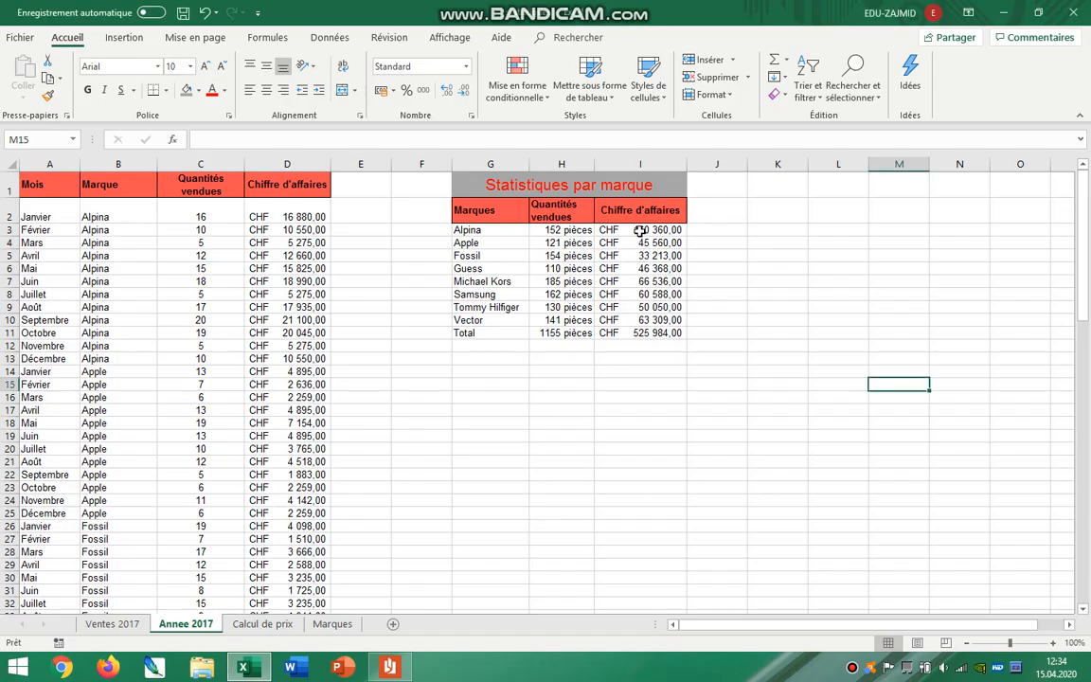
Start a "Supérieur à" conditional formatting rule on I3:I10 with the moyenne of $I$3:$I$10 as its threshold.
drag(640, 230, 647, 323)
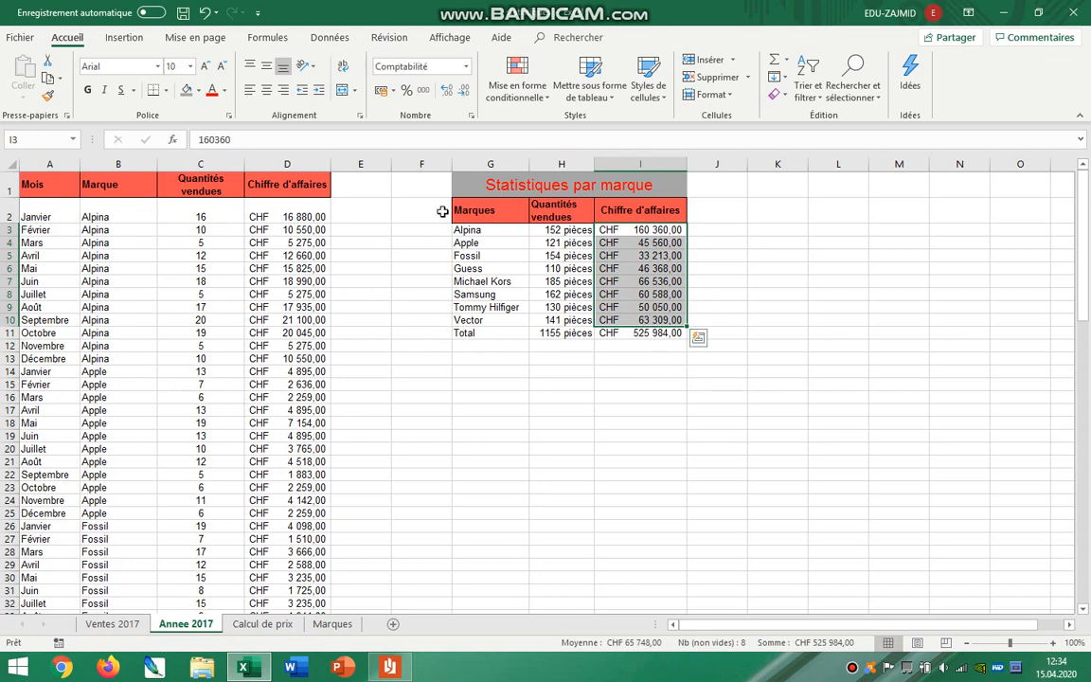
click(519, 85)
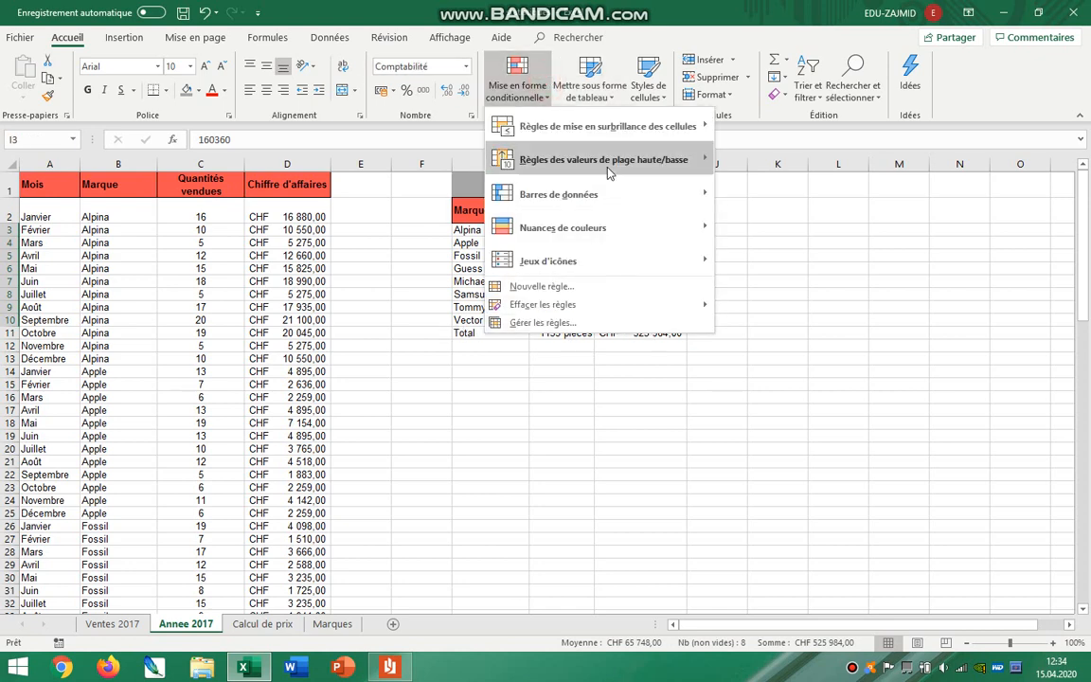
mouse_move(610, 142)
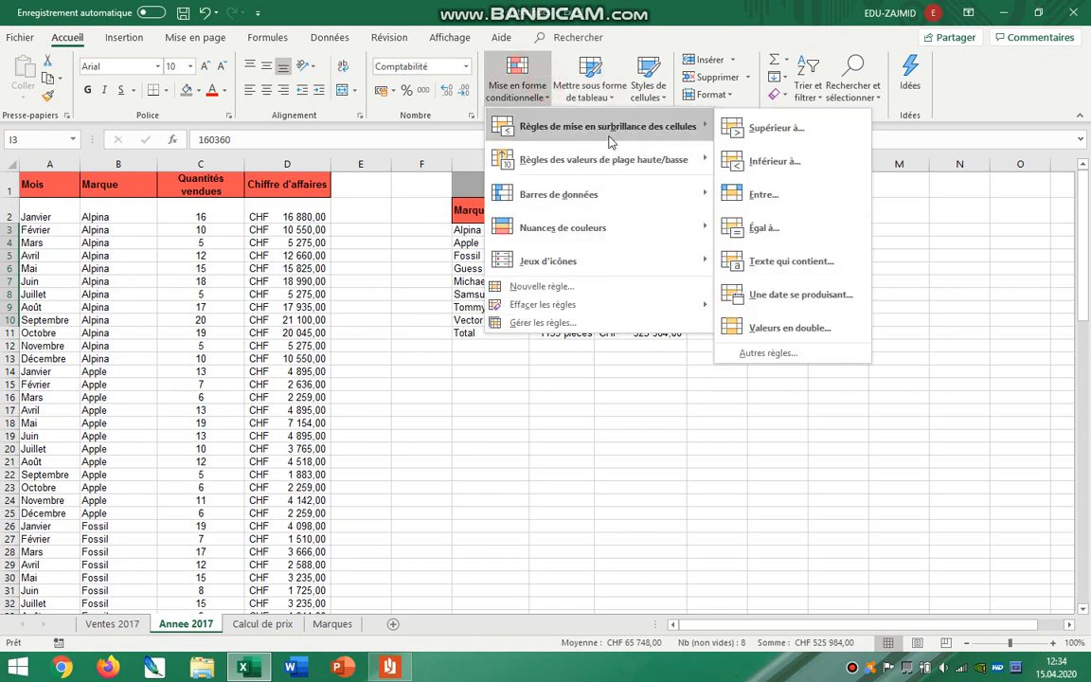
click(744, 139)
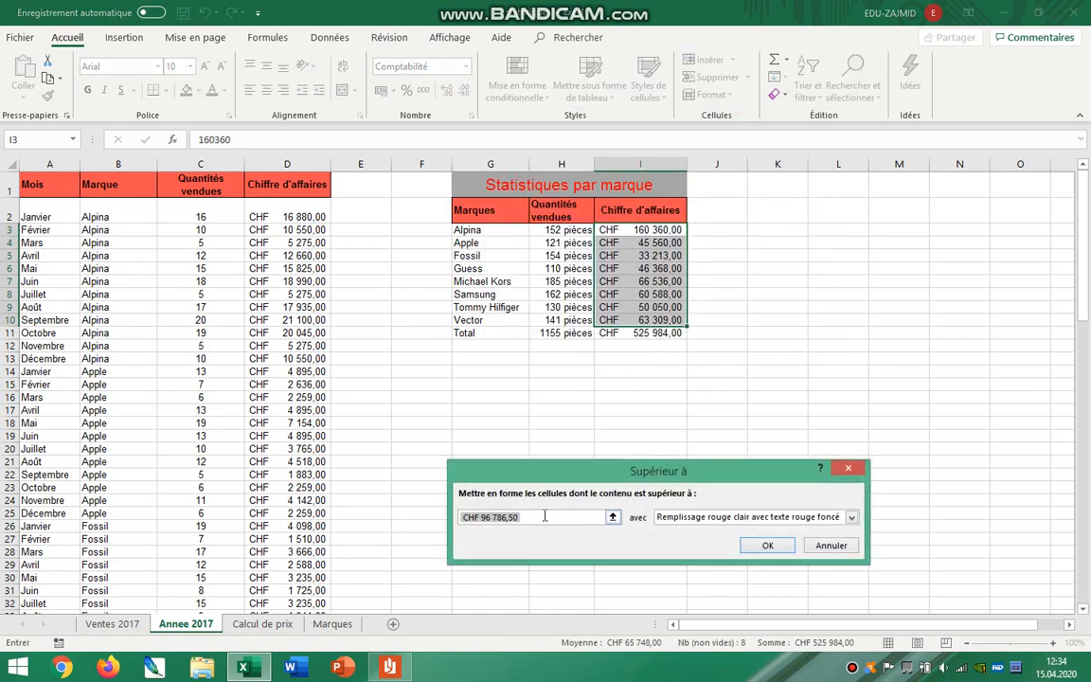
text(=moyenne()
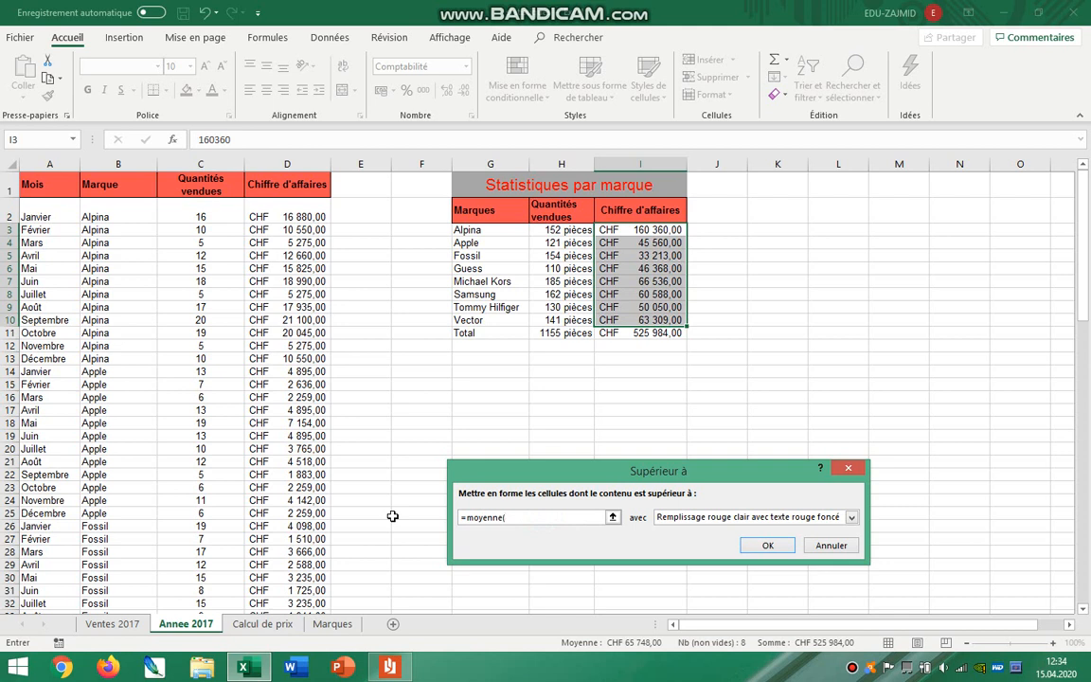
drag(625, 230, 627, 323)
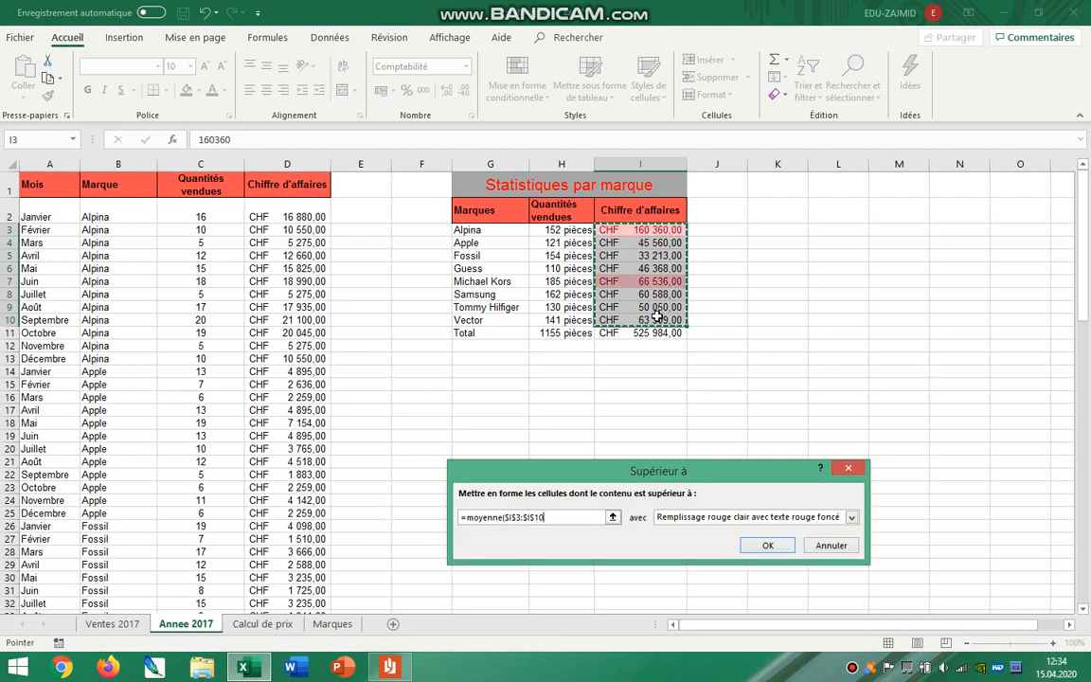
Choose a custom format for the rule and pick an olive green background colour.
click(774, 519)
click(719, 589)
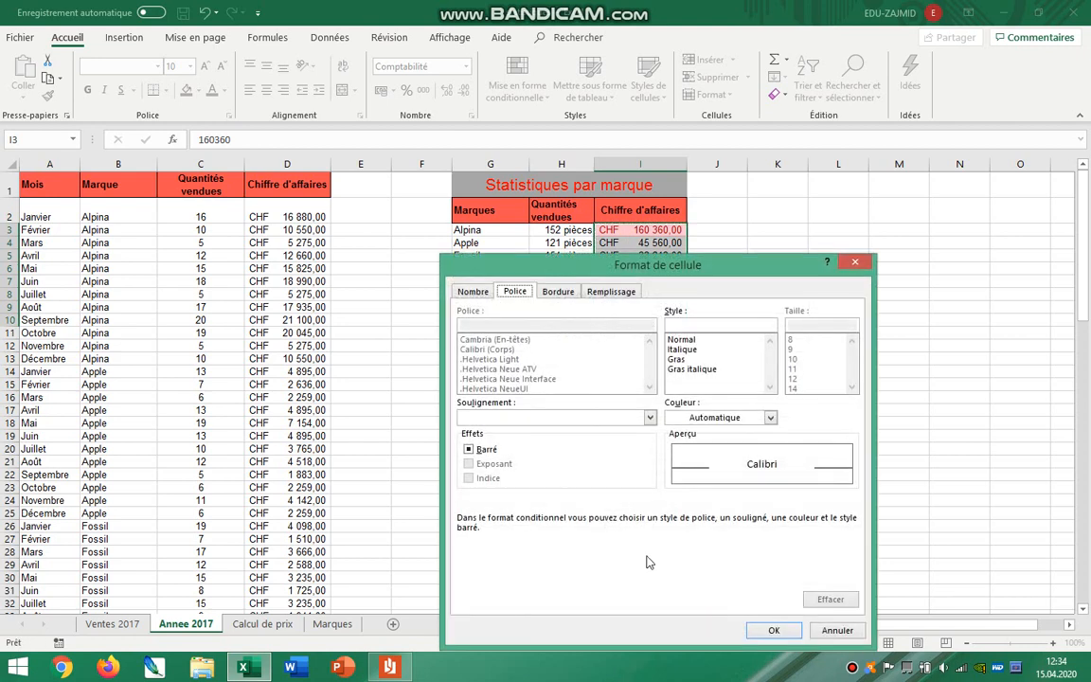
click(607, 294)
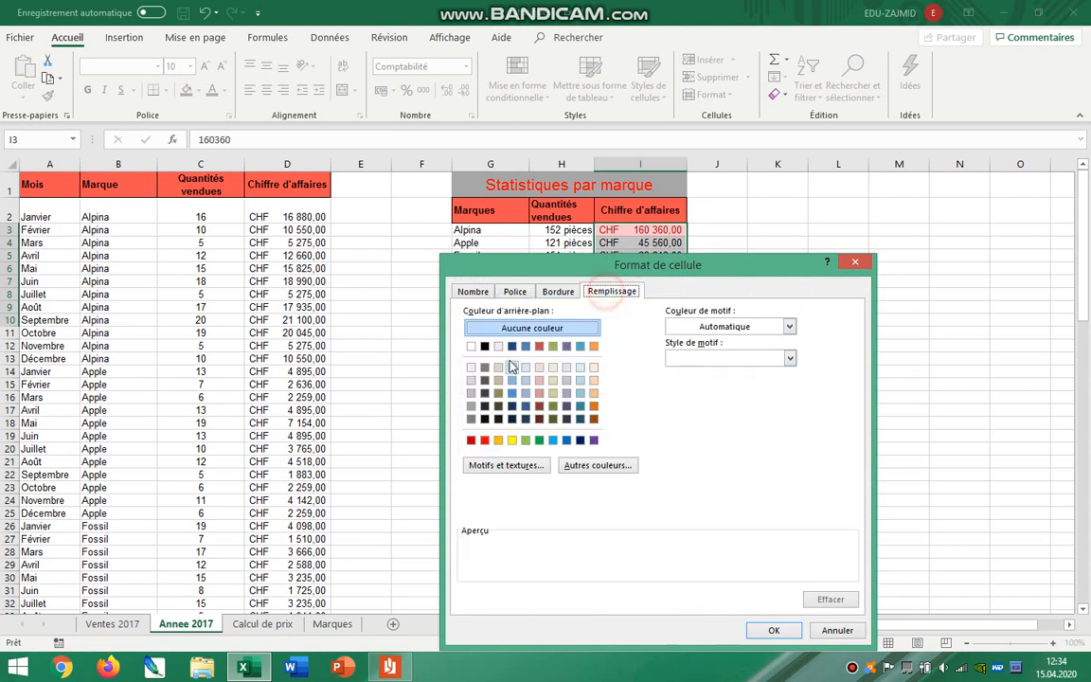
click(525, 419)
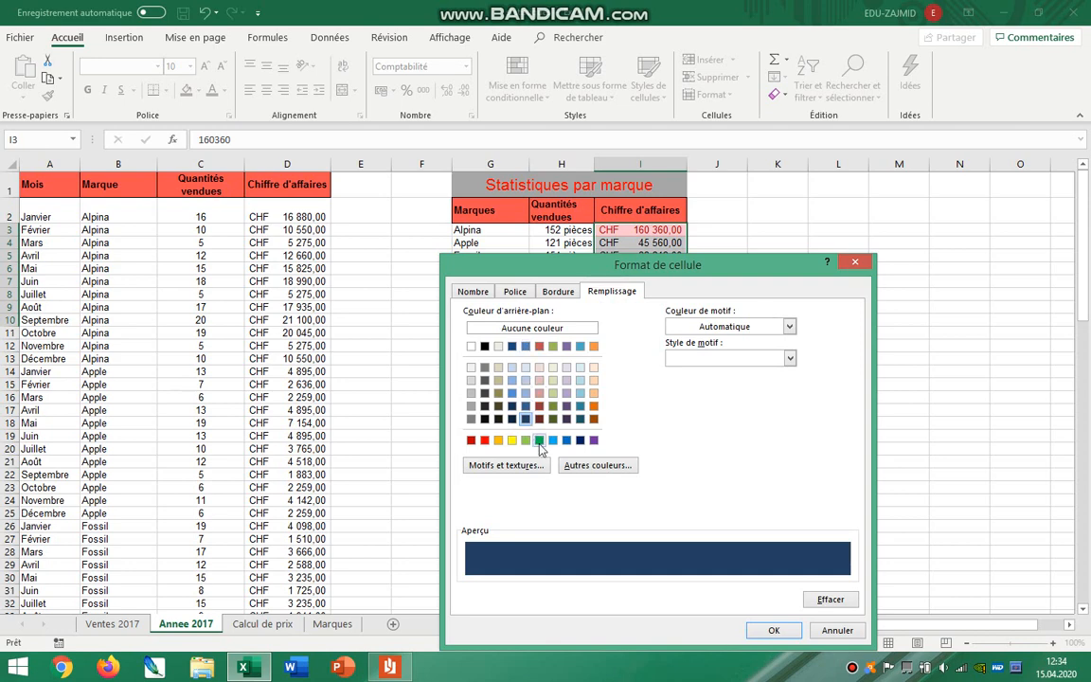
click(553, 346)
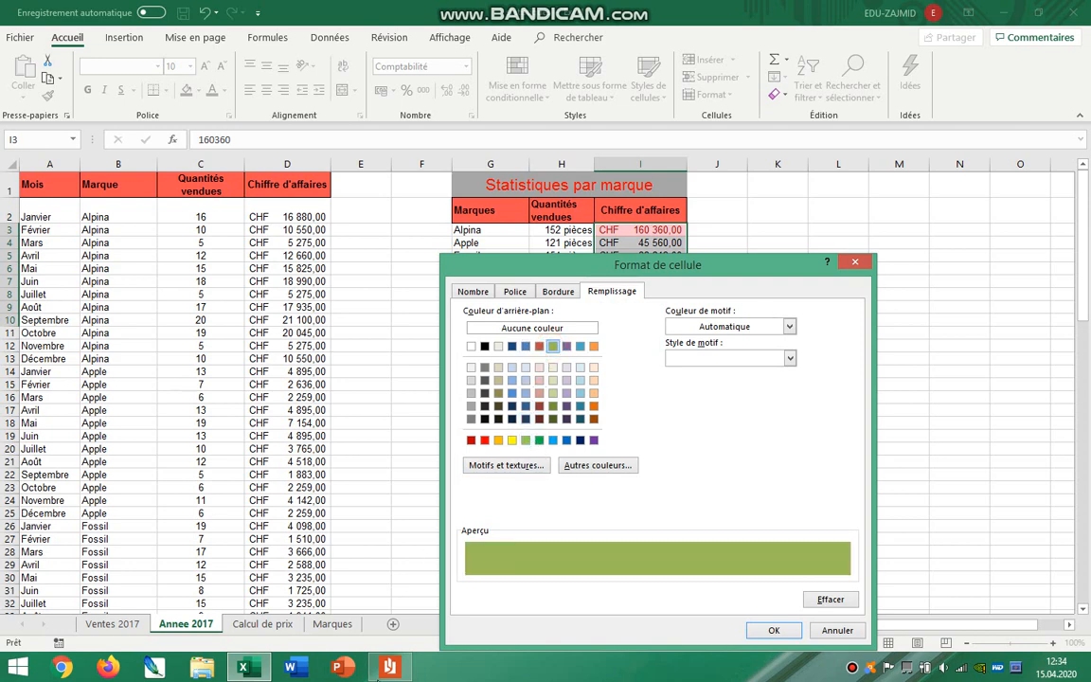
Recheck the fill colour required for the Chiffre d'affaires in the instructions PDF and return to Excel.
click(395, 676)
click(553, 492)
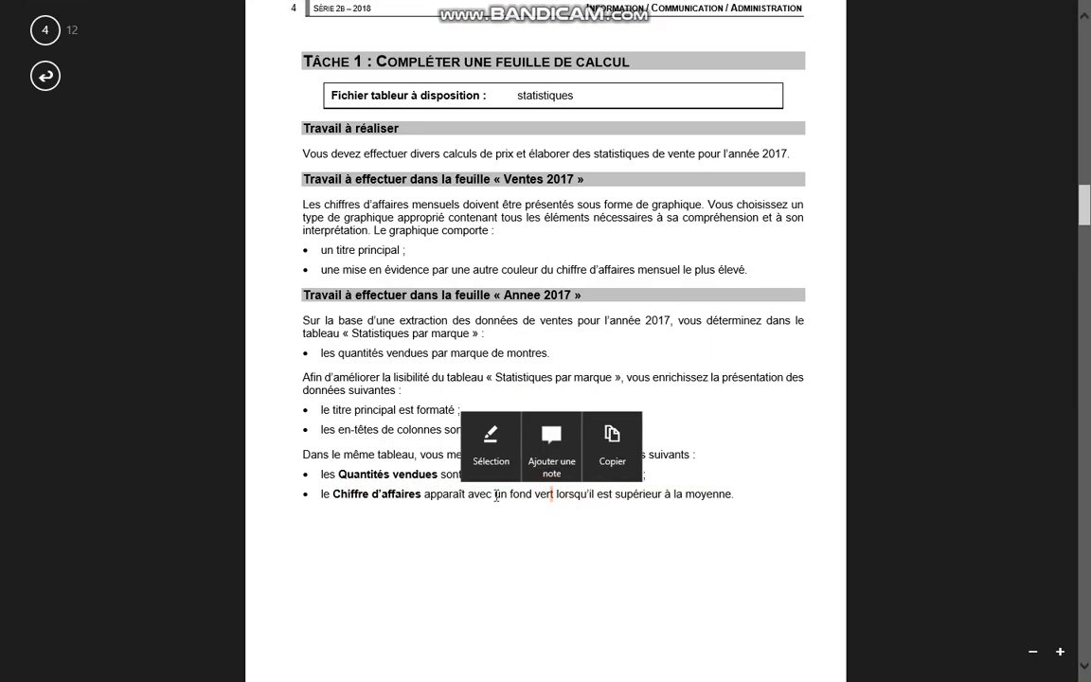
drag(494, 494, 546, 496)
key(alt+Tab)
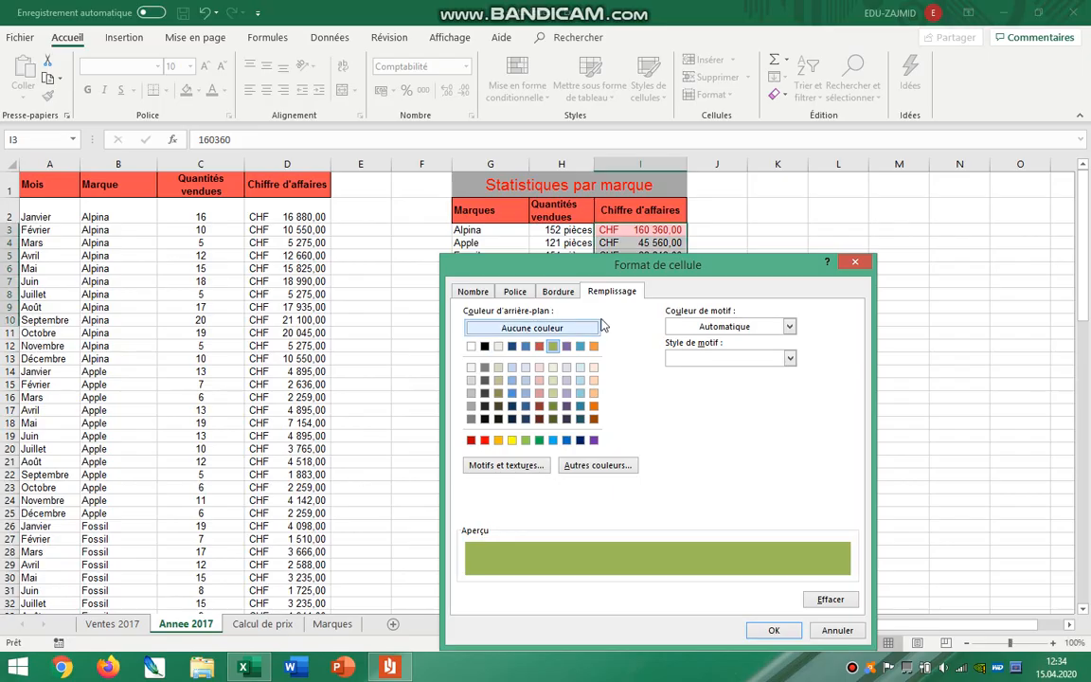
Set the rule's background to the standard dark green and apply the conditional formatting.
click(539, 442)
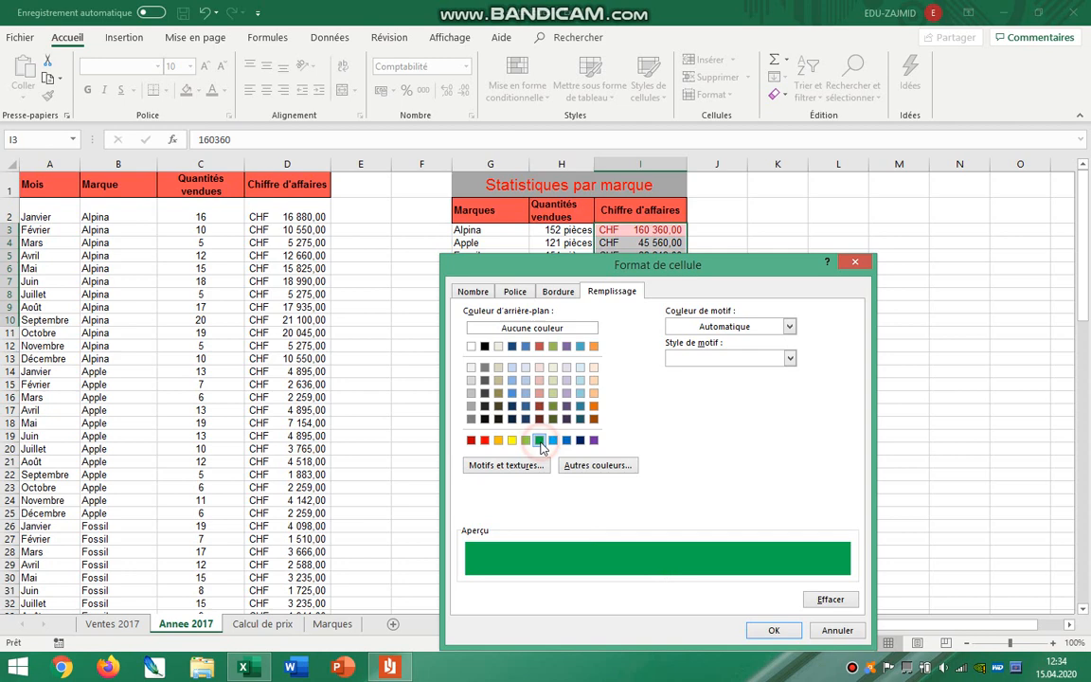
click(771, 629)
click(767, 545)
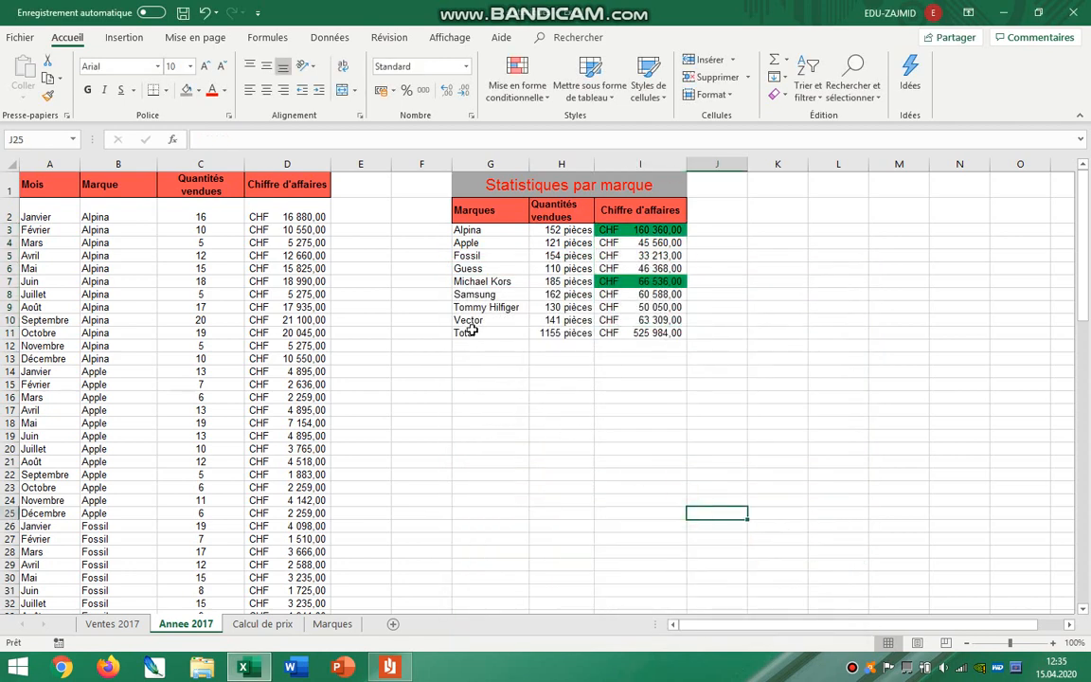
Make the Total row G11:I11 of the statistics table bold.
drag(468, 332, 653, 335)
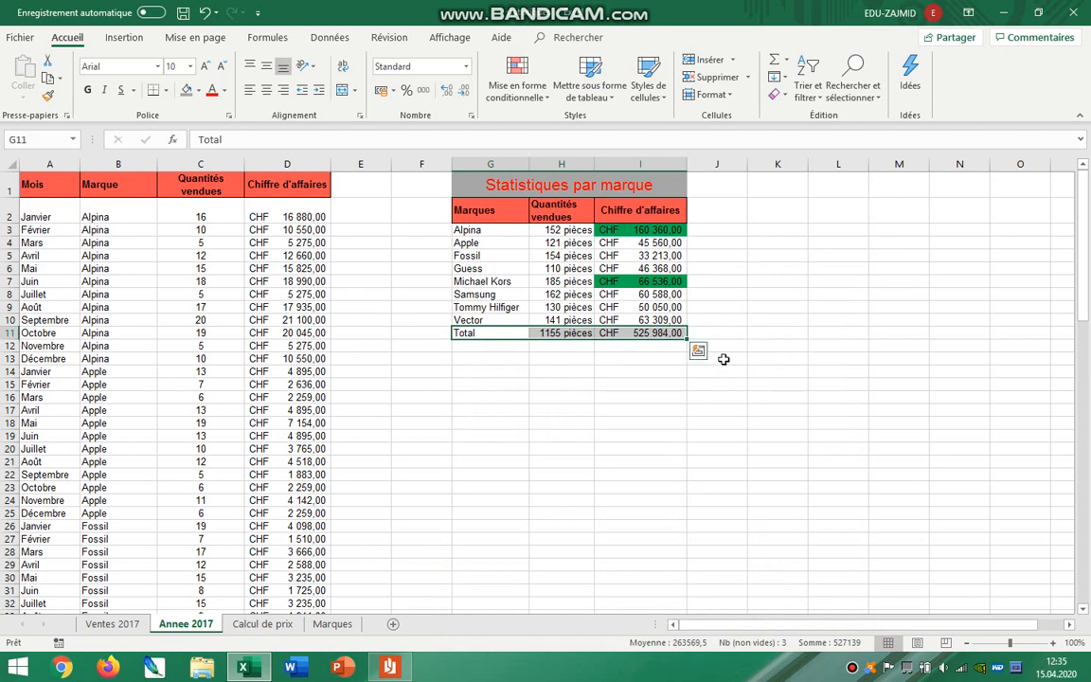
click(87, 89)
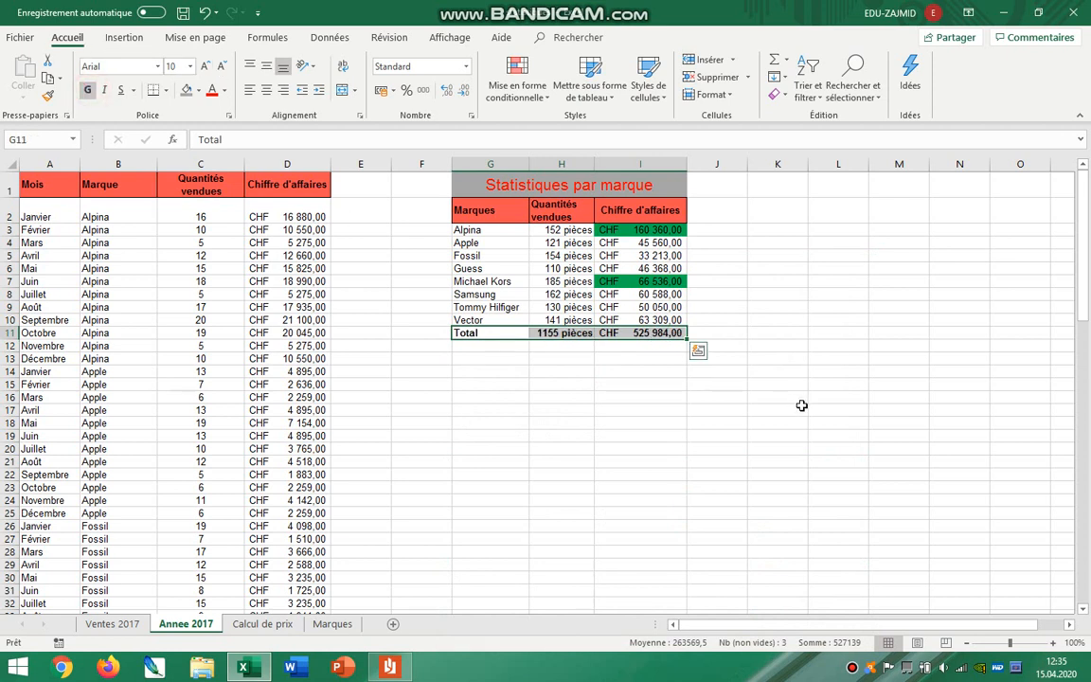
click(801, 407)
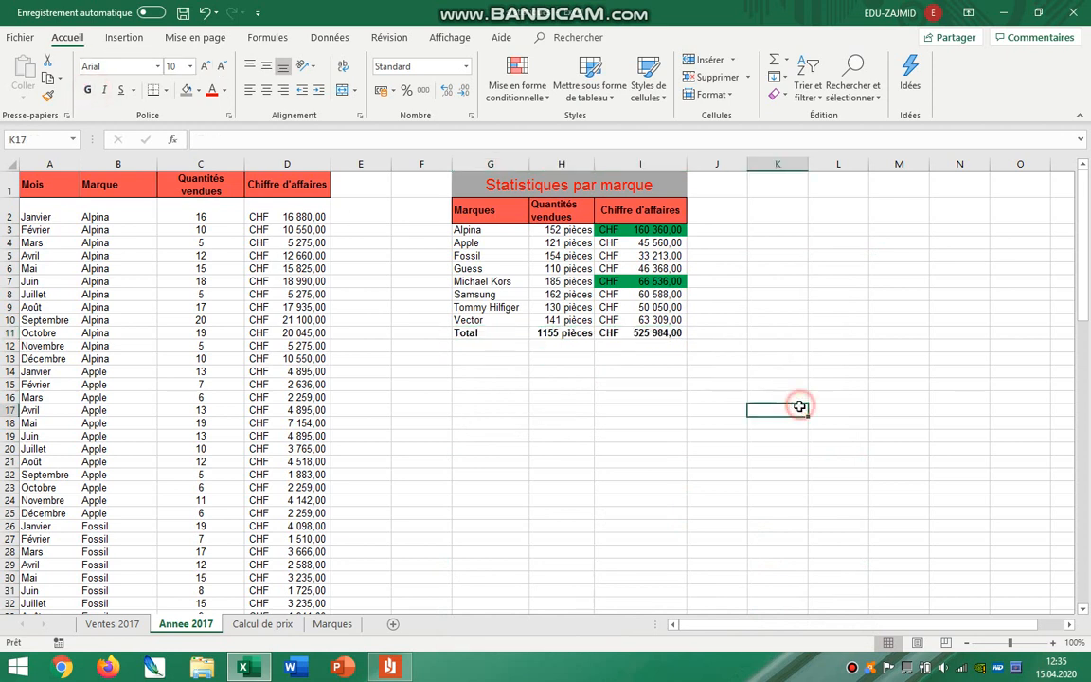
Open the Calcul de prix sheet and zoom out to 85% to view all its table columns.
click(281, 628)
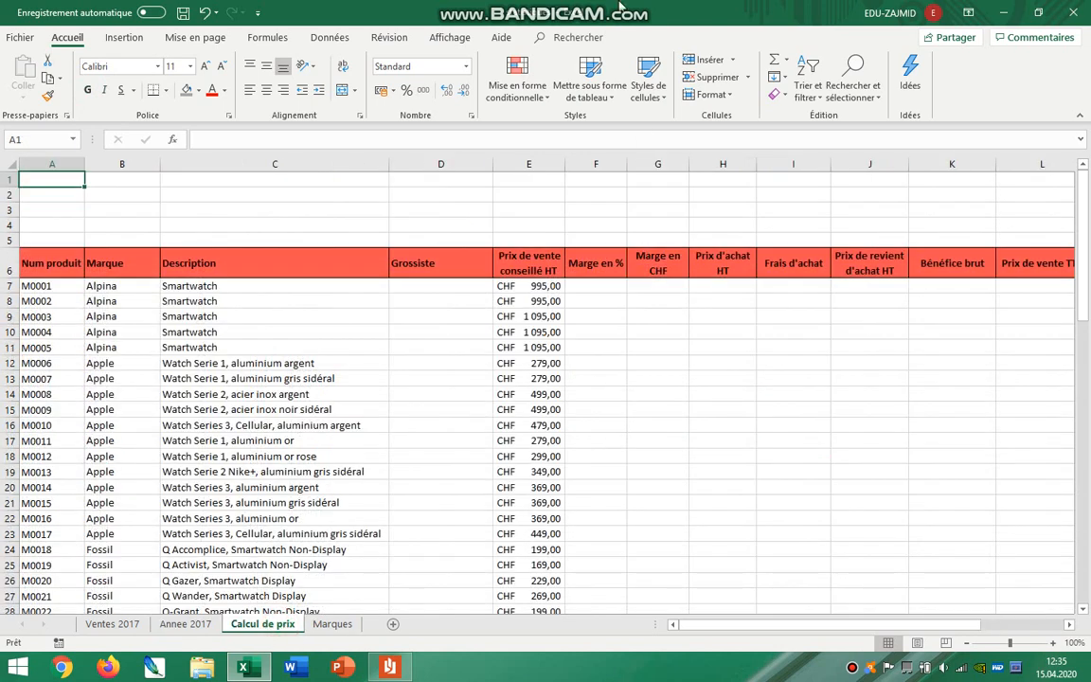
click(693, 395)
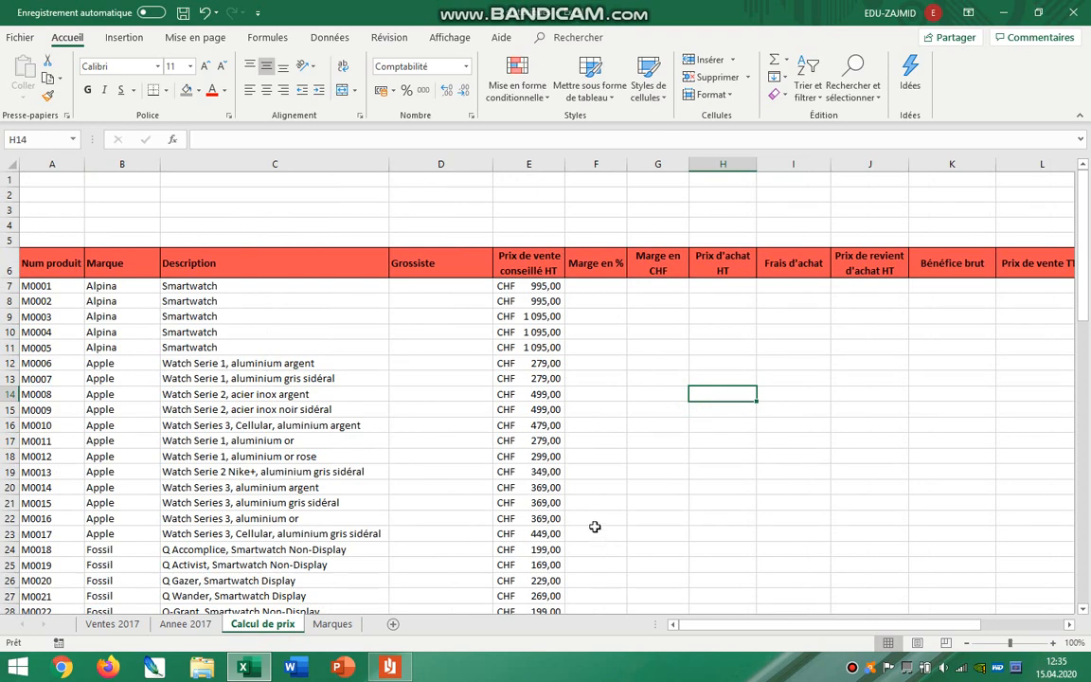
ctrl+scroll(595, 526, down, 1)
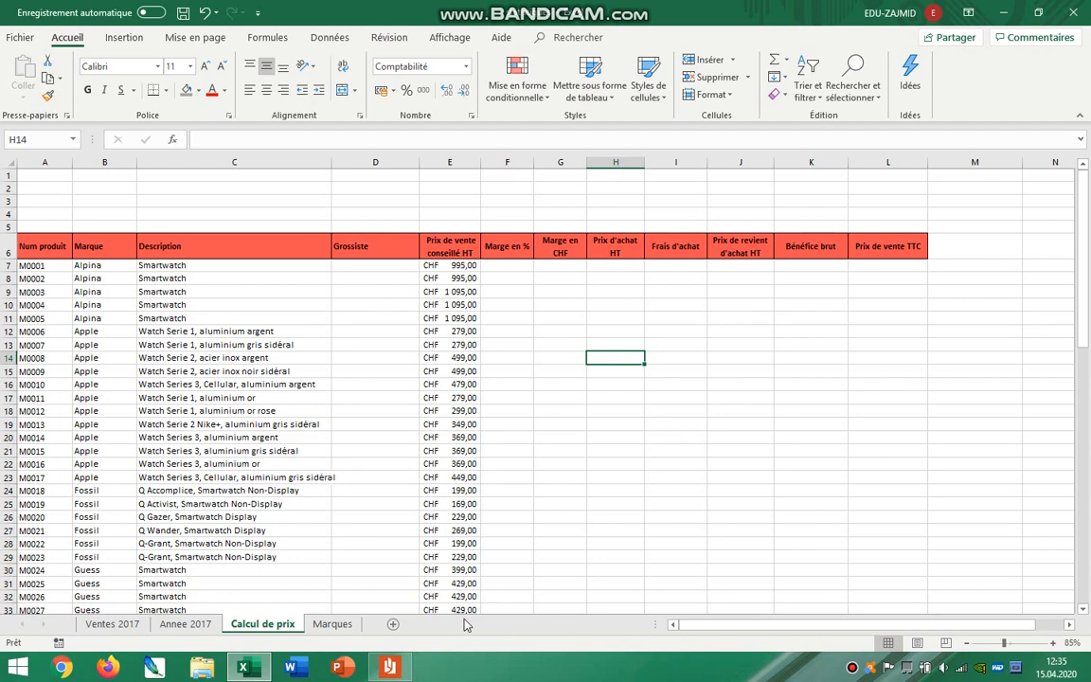
click(601, 491)
Switch to the instructions PDF and go to the "Calcul de prix" requirements on page 5.
click(389, 666)
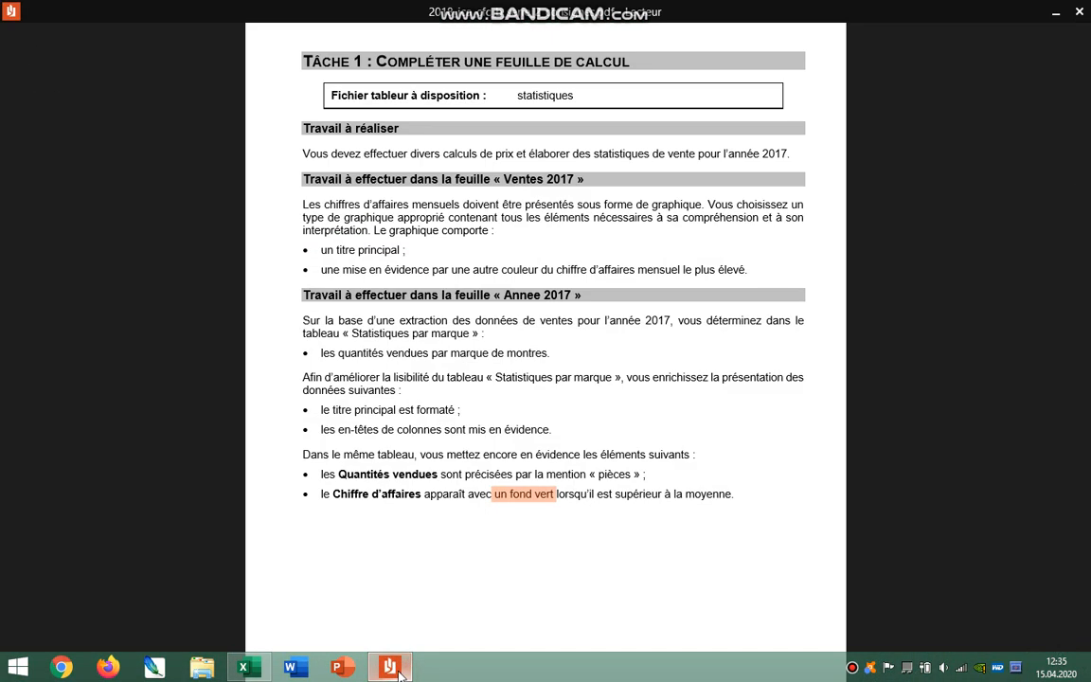
scroll(433, 274, down, 5)
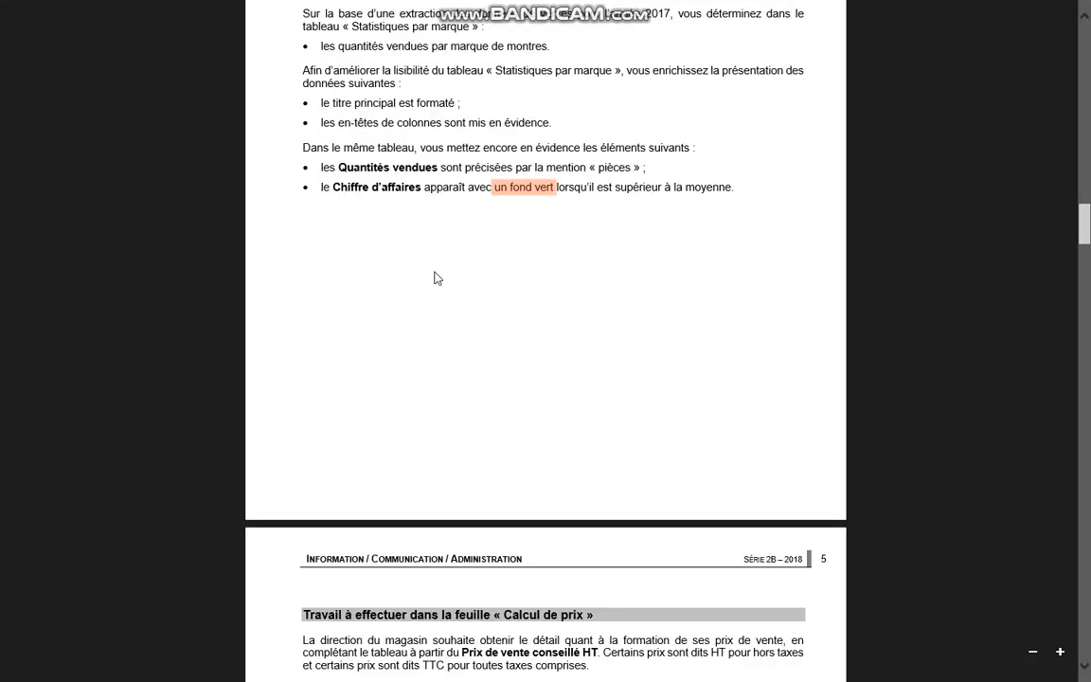
scroll(433, 278, down, 4)
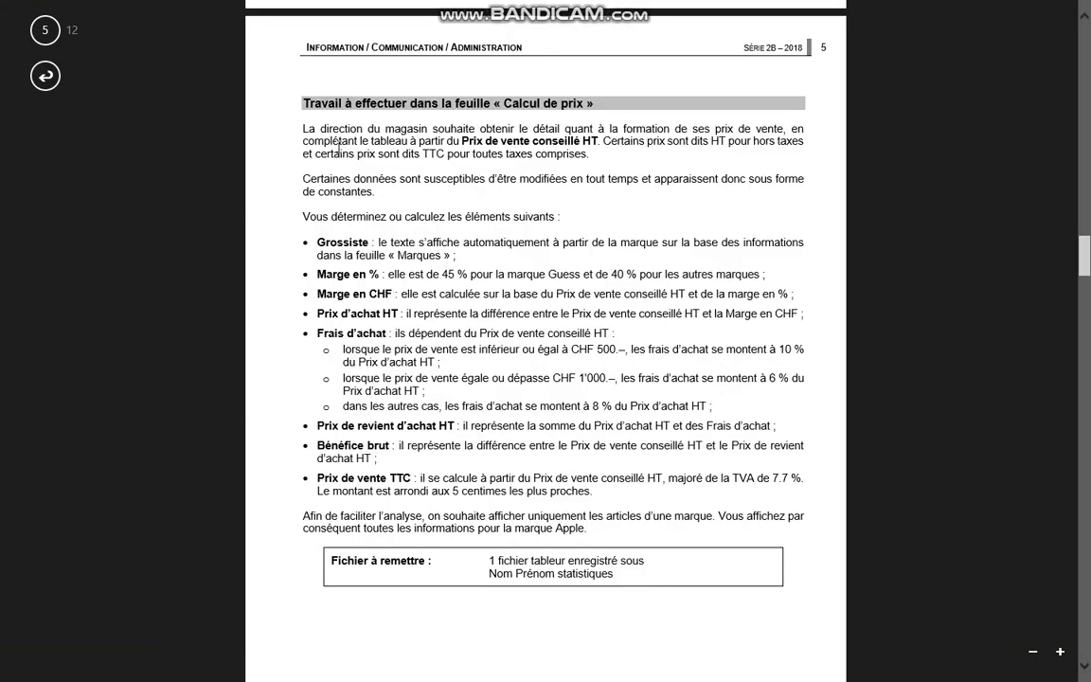
Read the introduction of the "Calcul de prix" instructions, including the note on entering modifiable data as constants.
drag(509, 105, 581, 104)
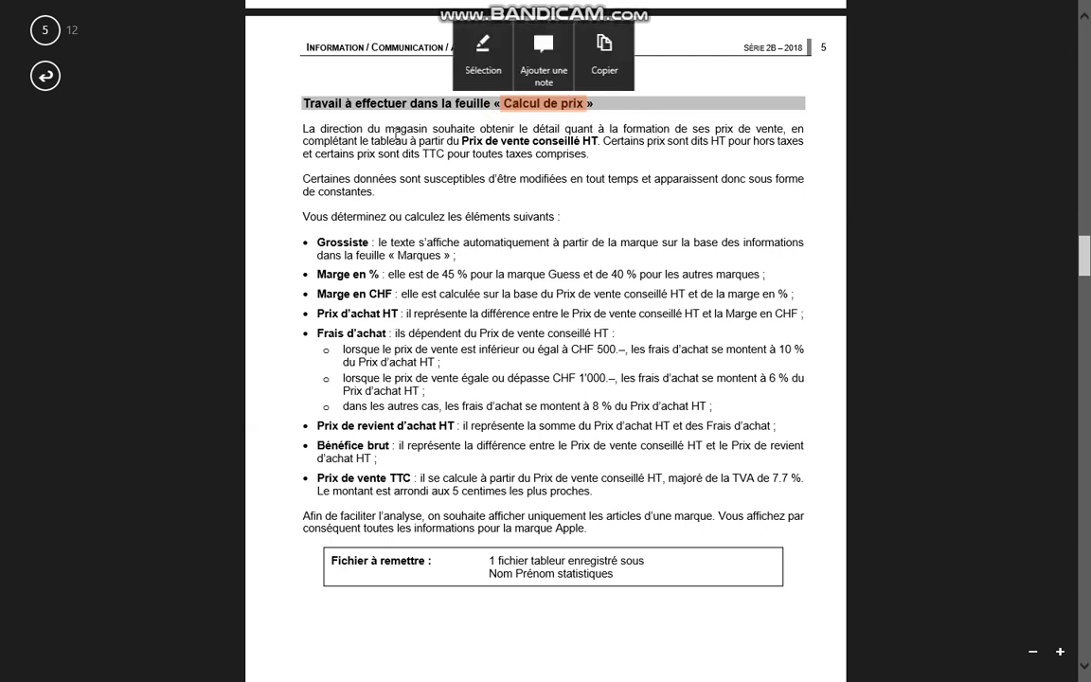
drag(391, 130, 706, 179)
click(706, 180)
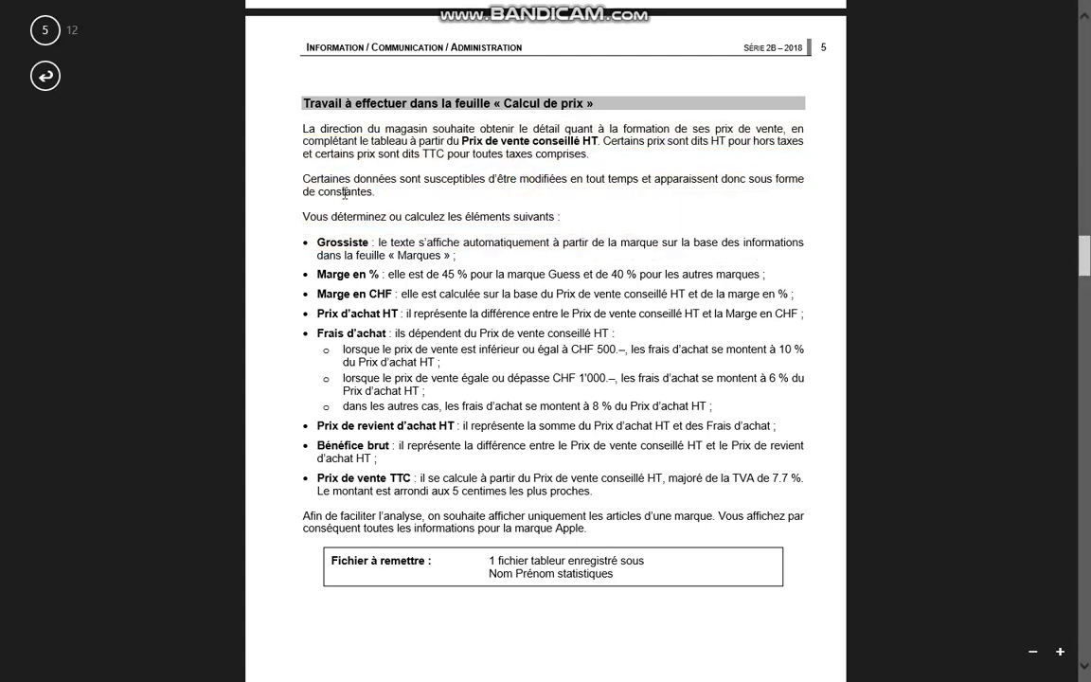
drag(369, 192, 748, 181)
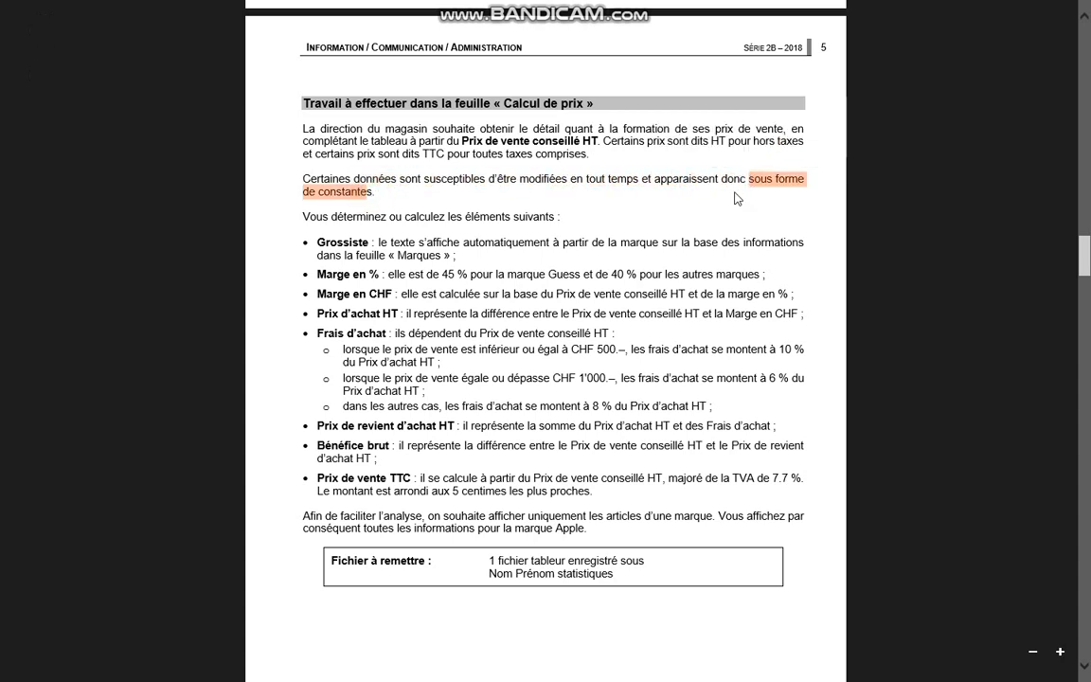
Switch to the Excel workbook and set the Calcul de prix sheet's zoom to 100%, showing it from column A.
key(alt+Tab)
click(519, 174)
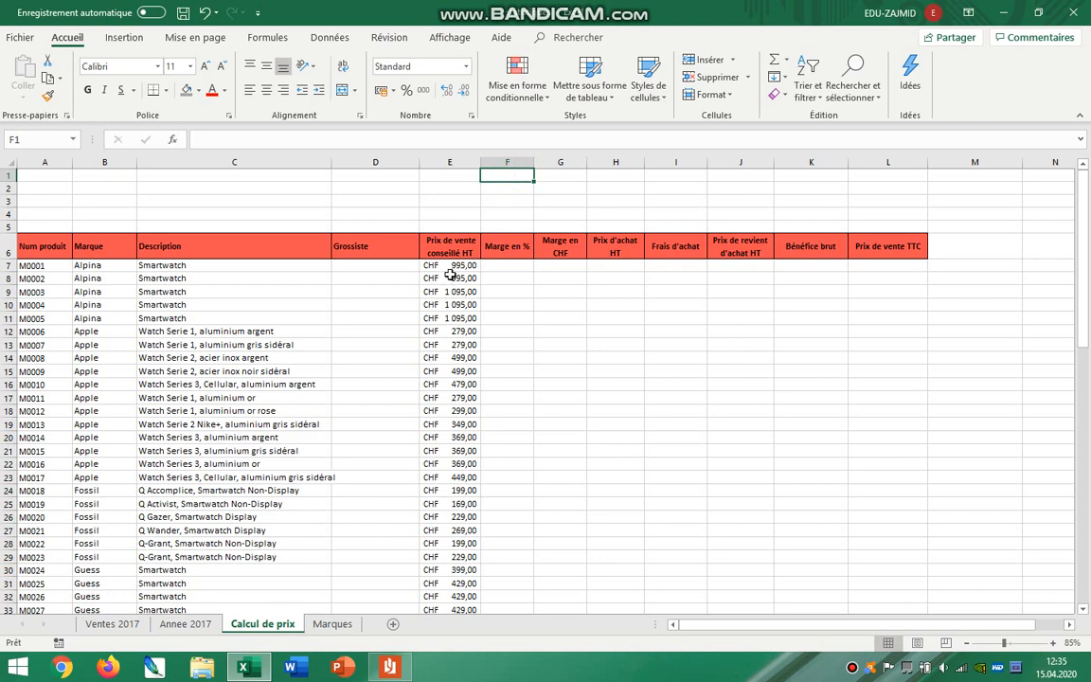
scroll(360, 302, up, 1)
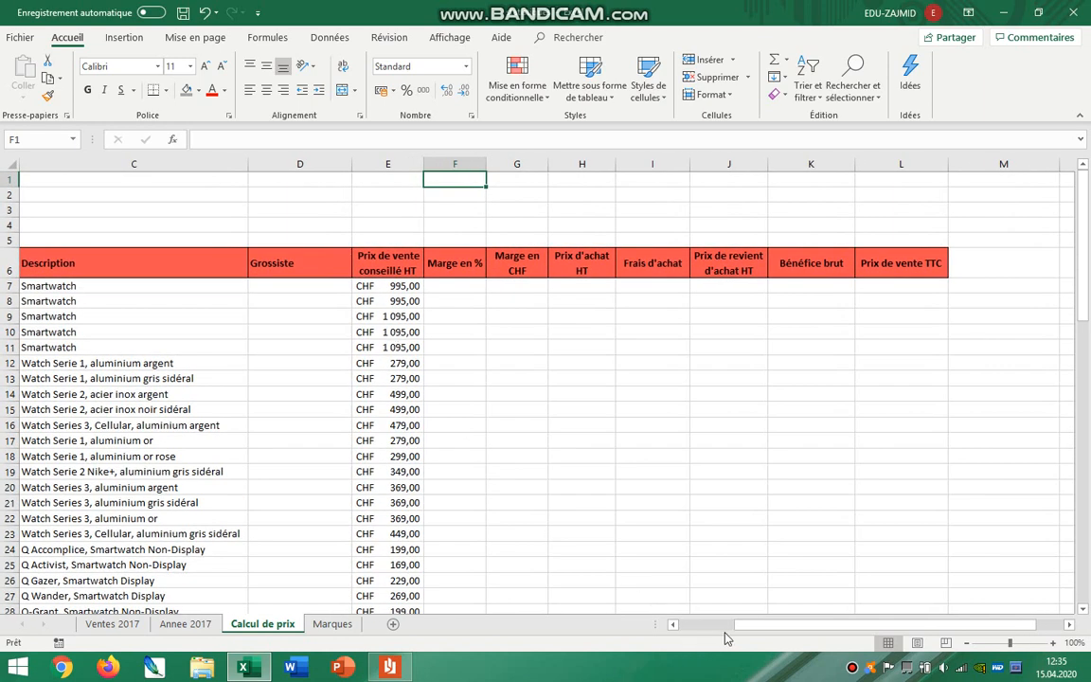
drag(729, 624, 674, 625)
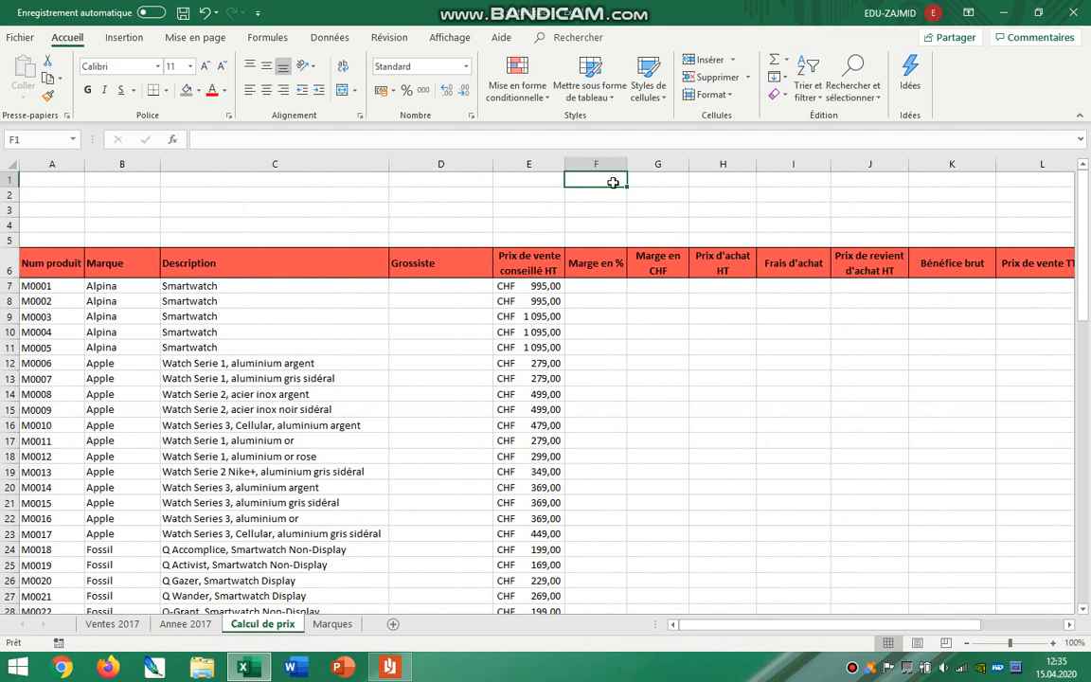
Read the Grossiste requirement in the instructions PDF and examine the brand and wholesaler table on the workbook's Marques sheet.
key(alt+Tab)
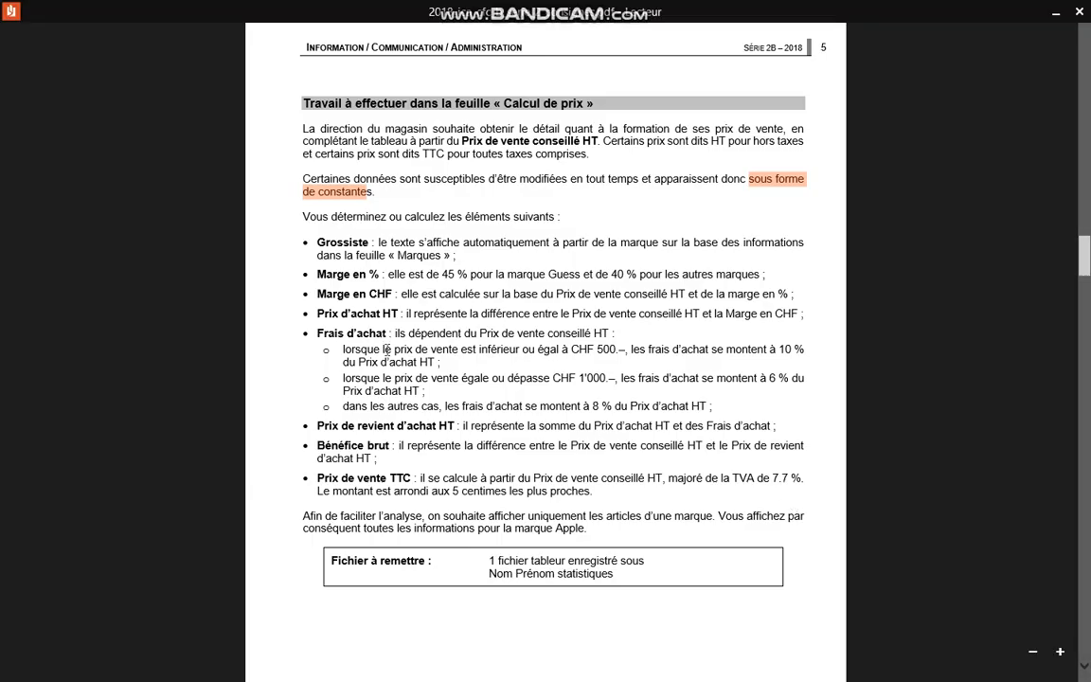
drag(388, 219, 507, 217)
drag(352, 244, 468, 255)
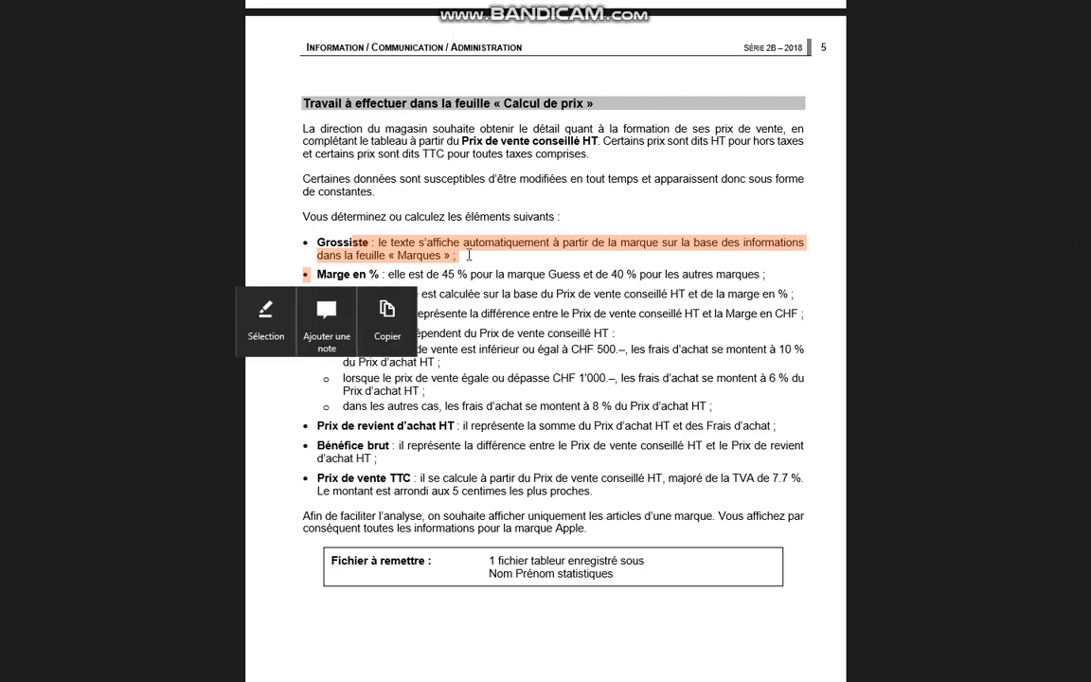
key(alt+Tab)
click(333, 625)
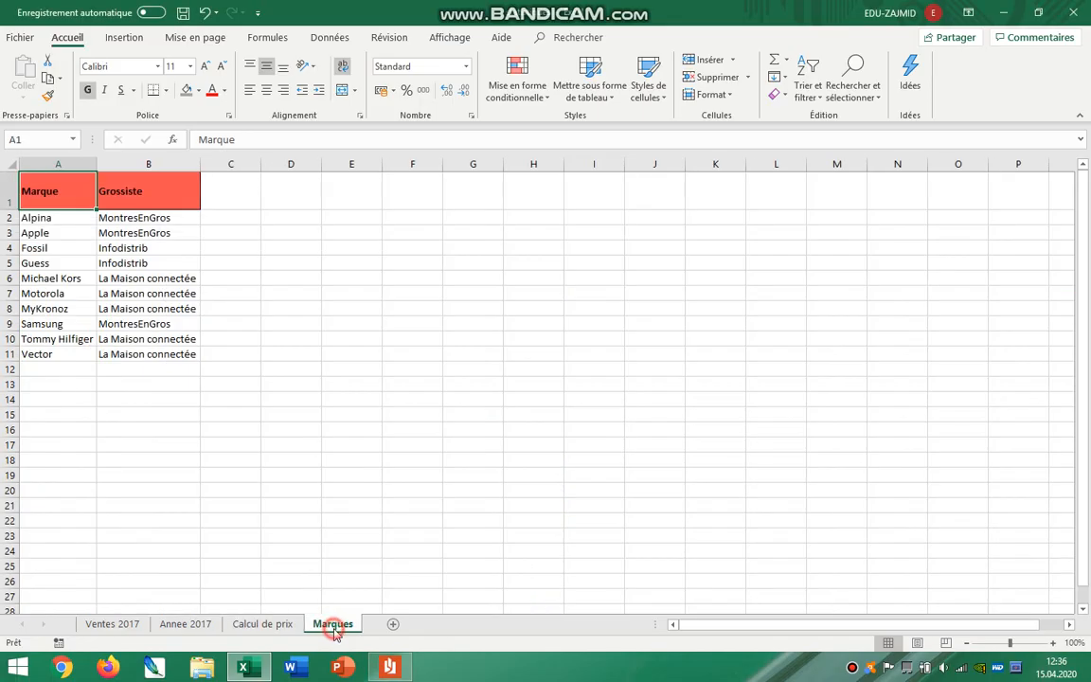
click(270, 623)
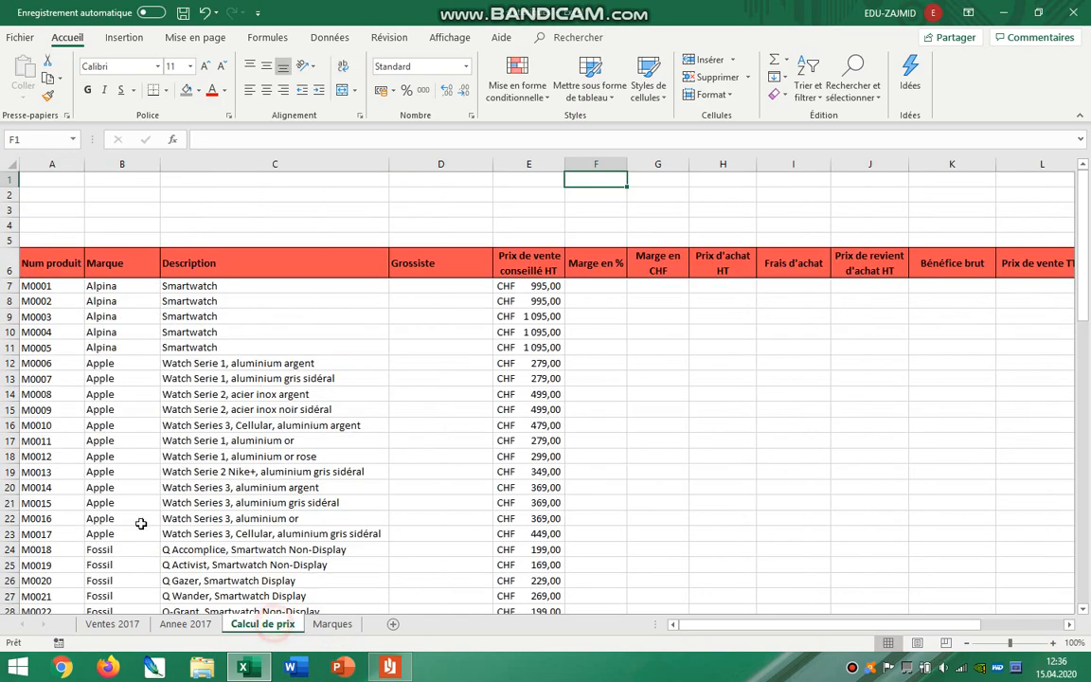
Start a RECHERCHEV formula in Grossiste cell D7 of Calcul de prix, with brand cell B7 as the lookup value.
click(417, 288)
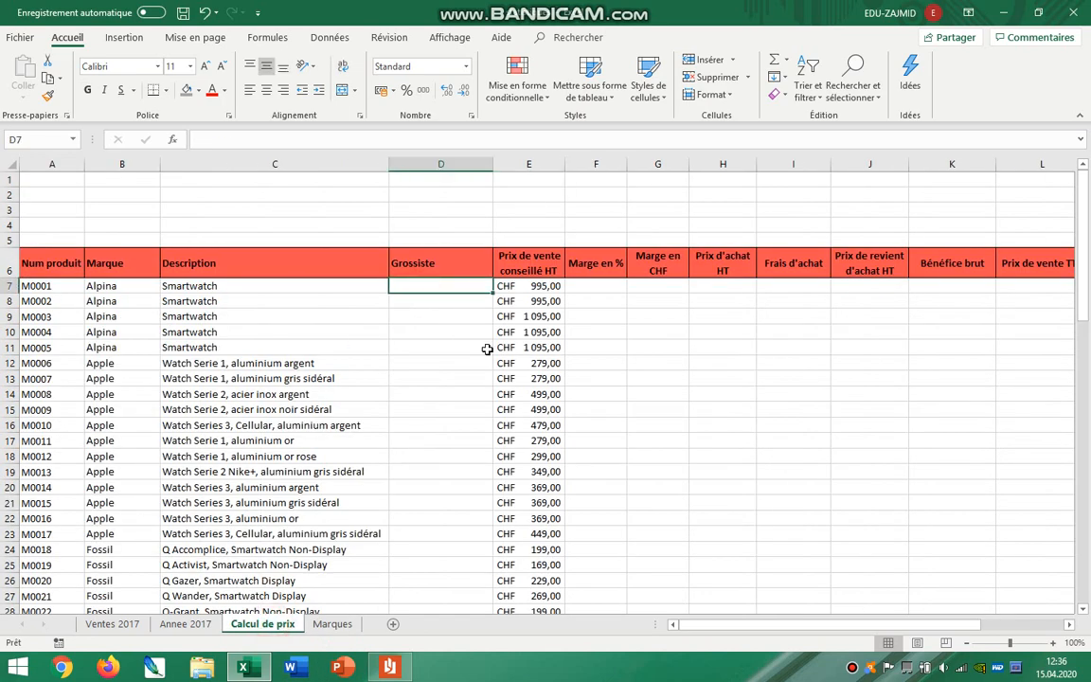
text(=r)
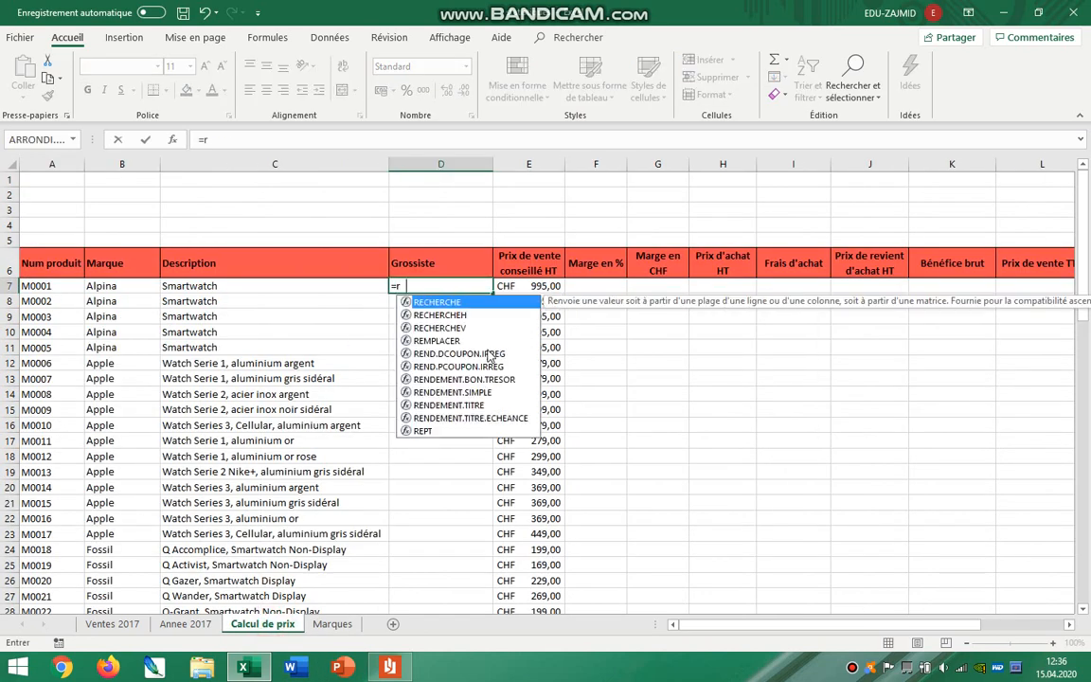
text(echerchev()
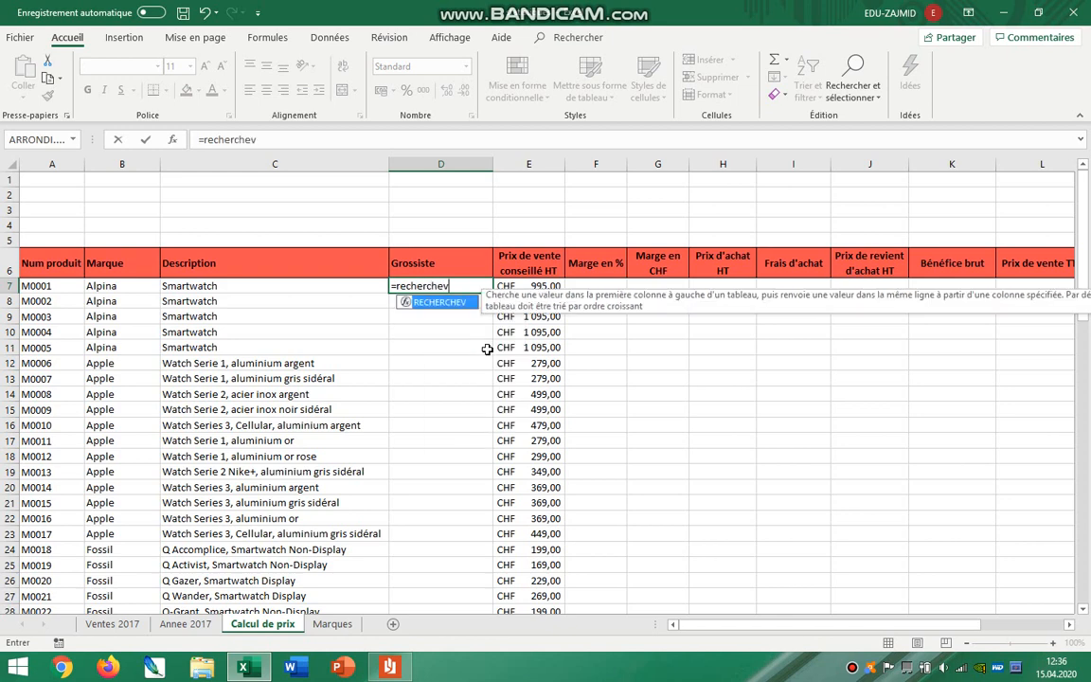
click(172, 140)
drag(580, 370, 708, 174)
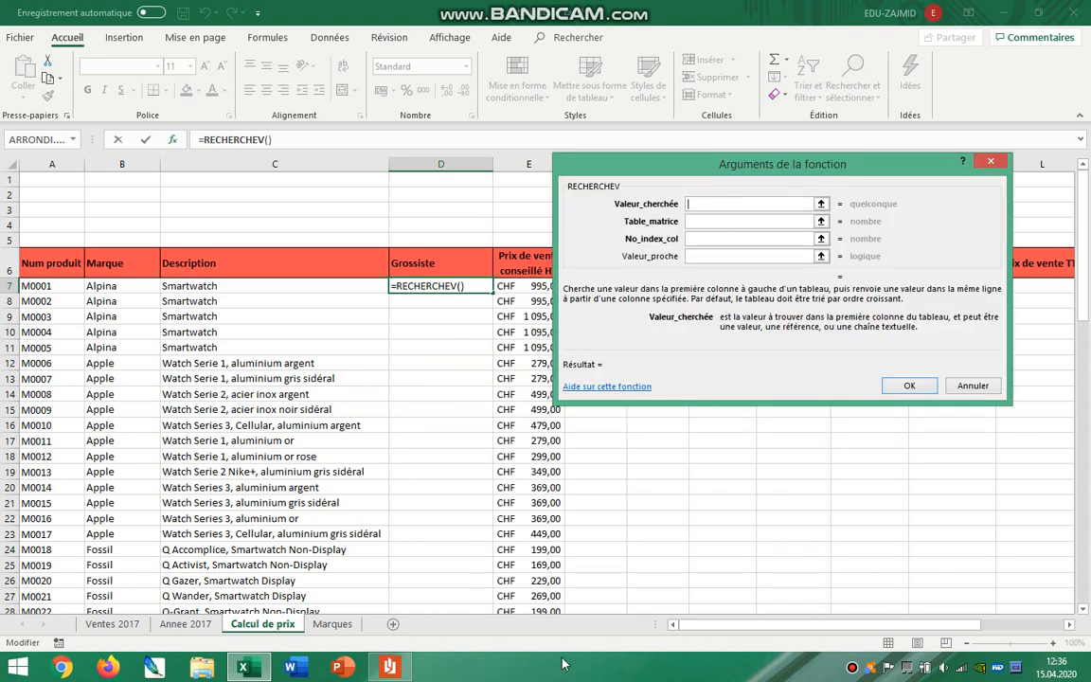
click(389, 667)
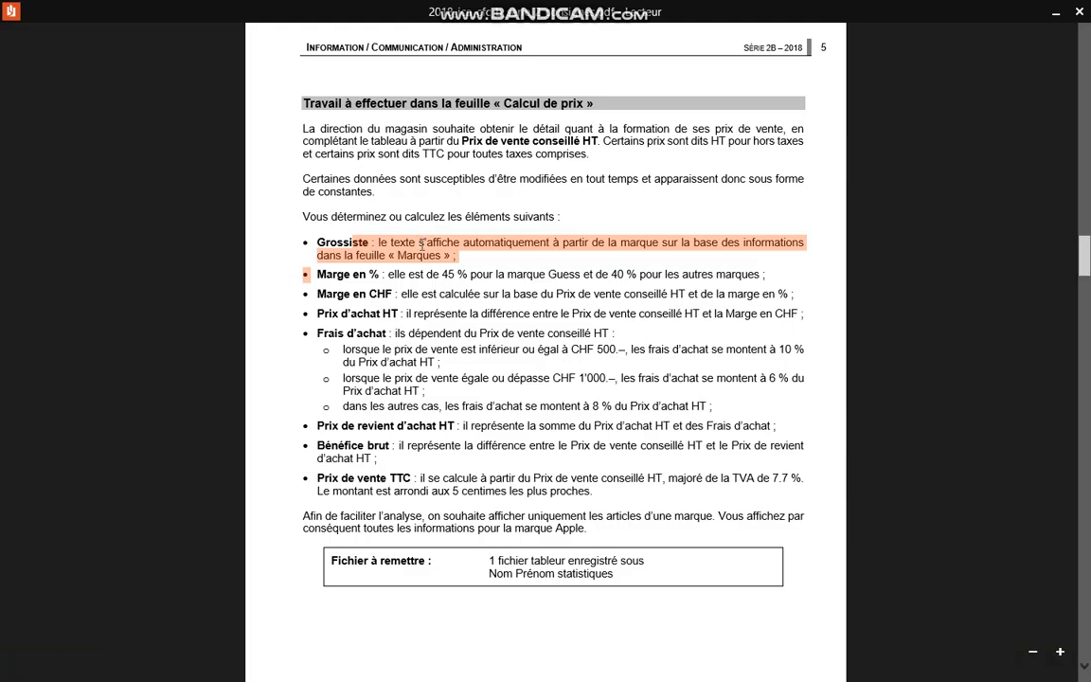
drag(500, 242, 453, 257)
key(alt+Tab)
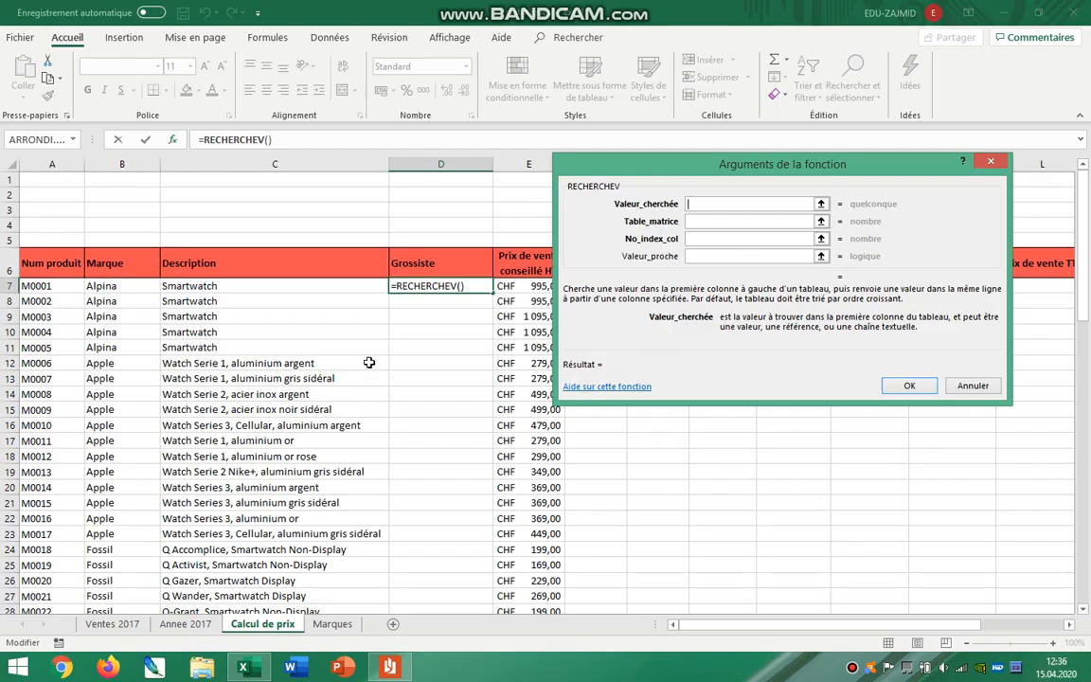
click(100, 285)
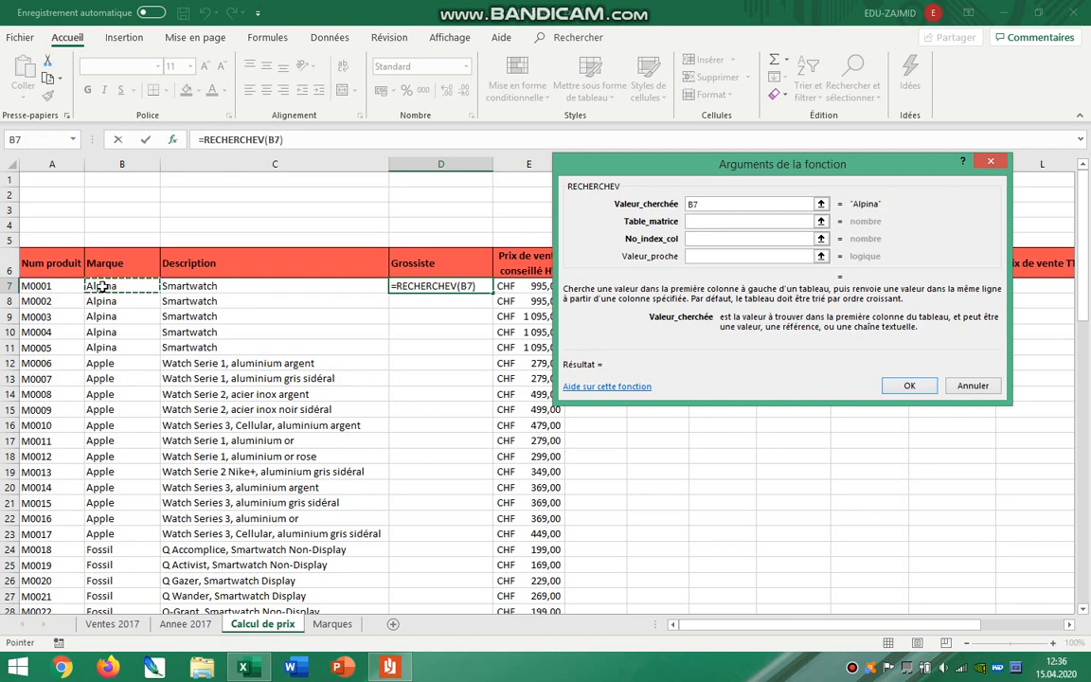
Set the RECHERCHEV table array to the absolute range Marques!$A$2:$B$11.
click(721, 221)
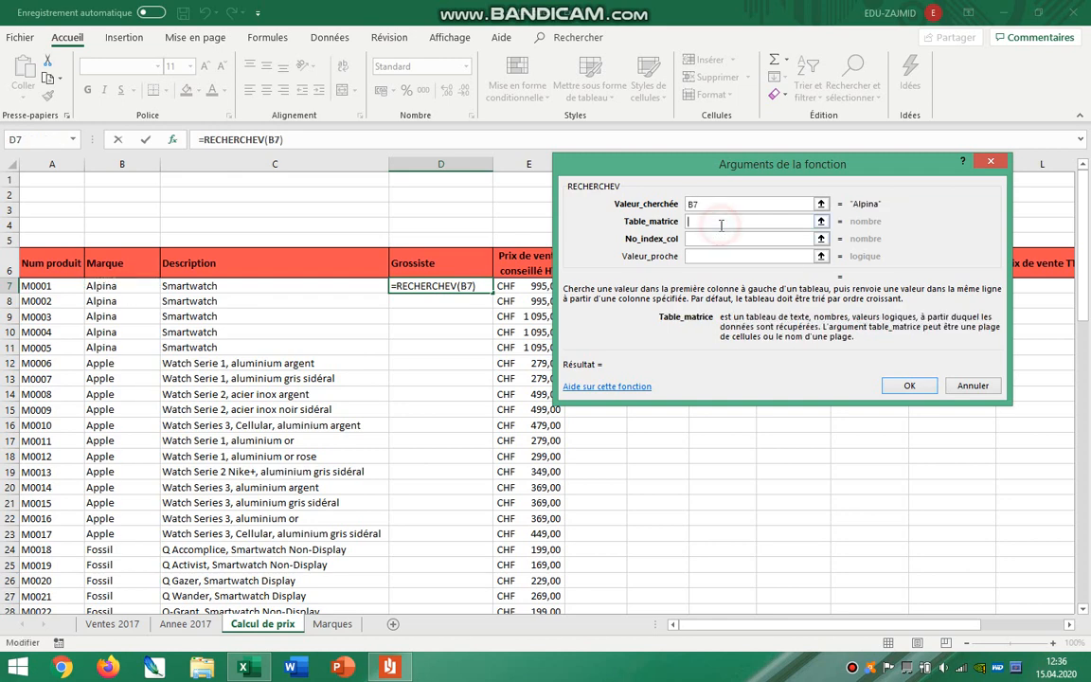
click(339, 625)
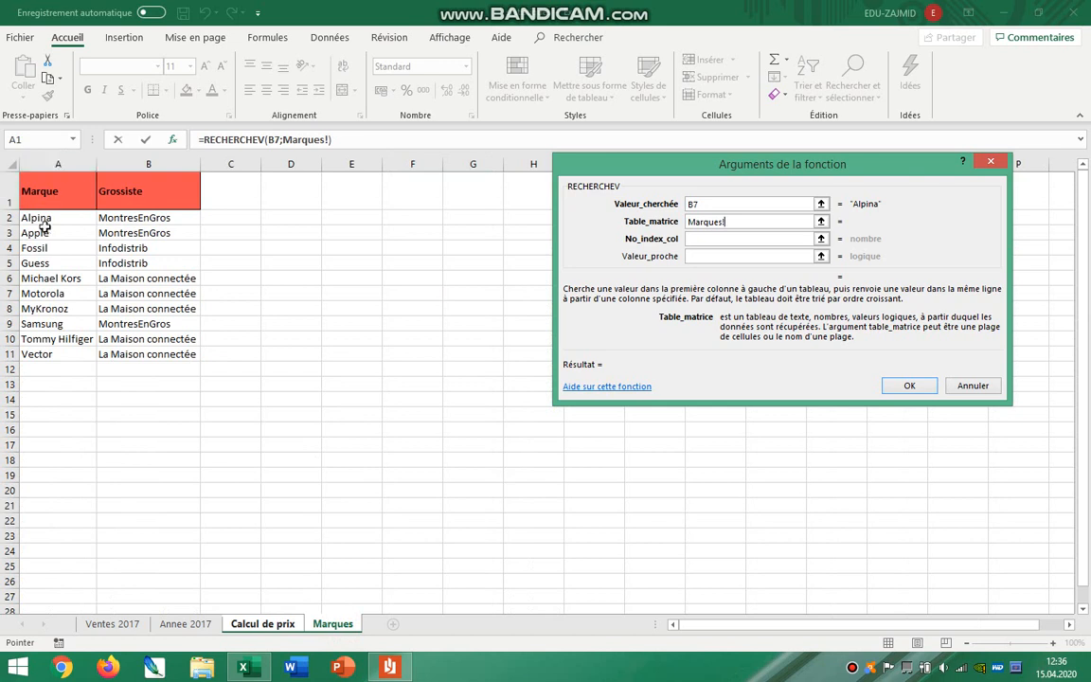
drag(29, 218, 147, 352)
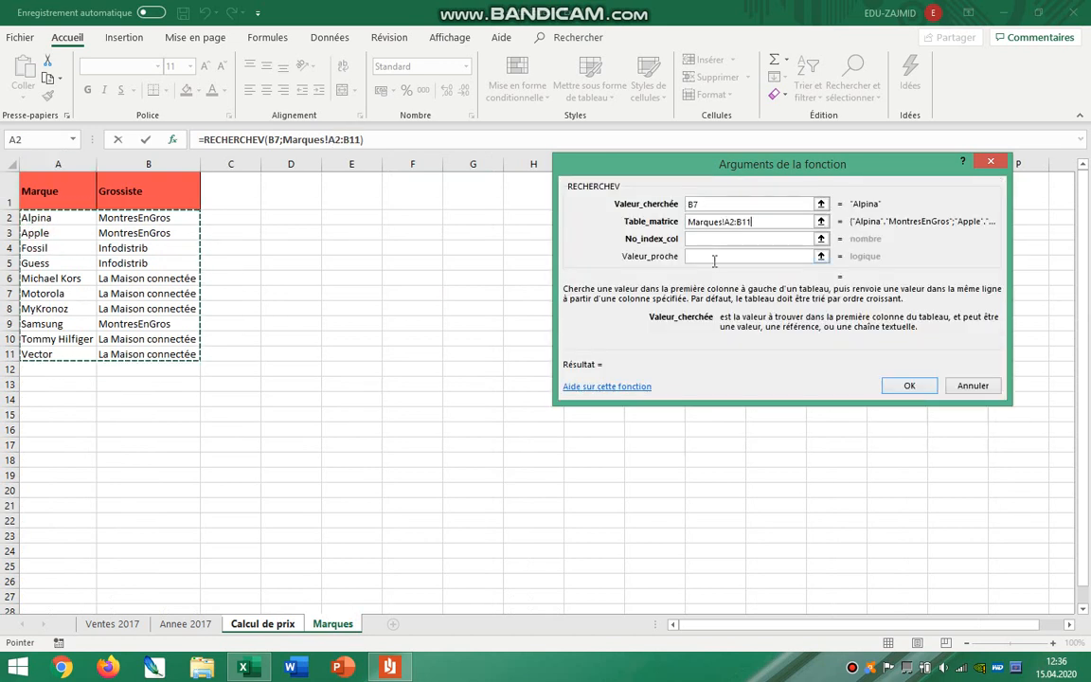
key(F4)
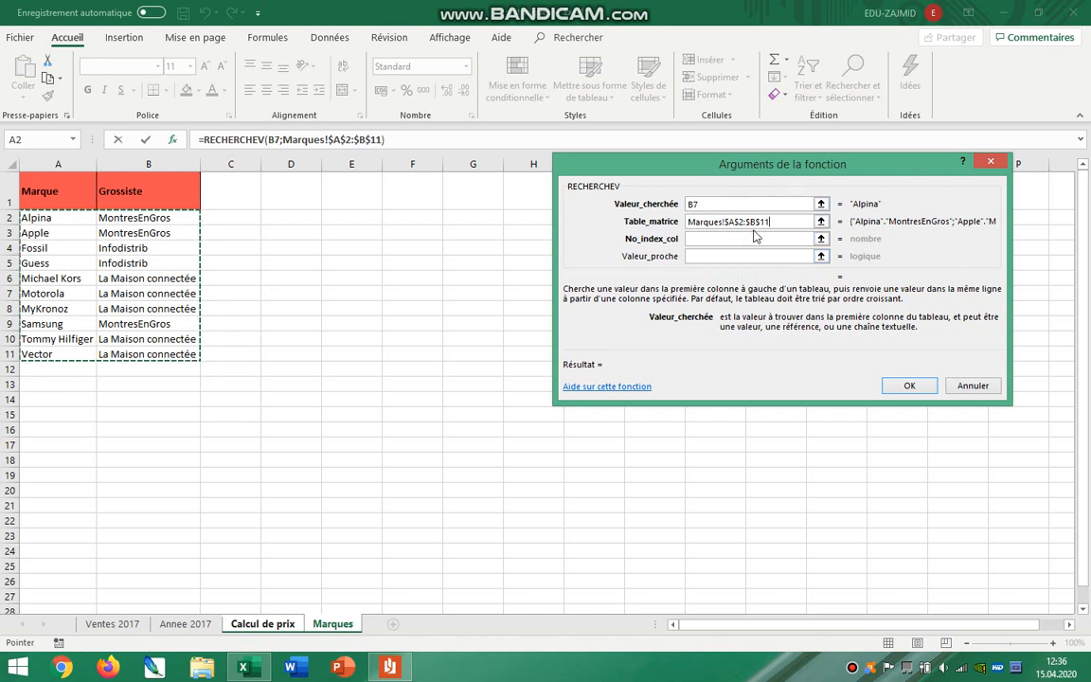
drag(771, 222, 724, 226)
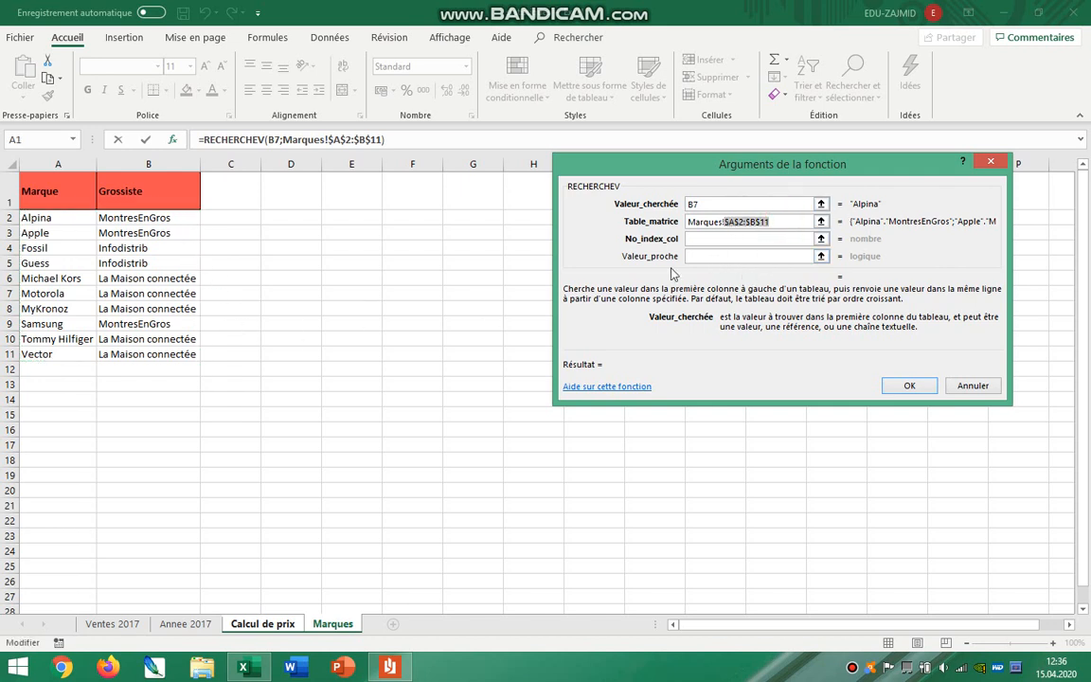
Set the RECHERCHEV column index to 2 and validate the formula in D7.
click(705, 237)
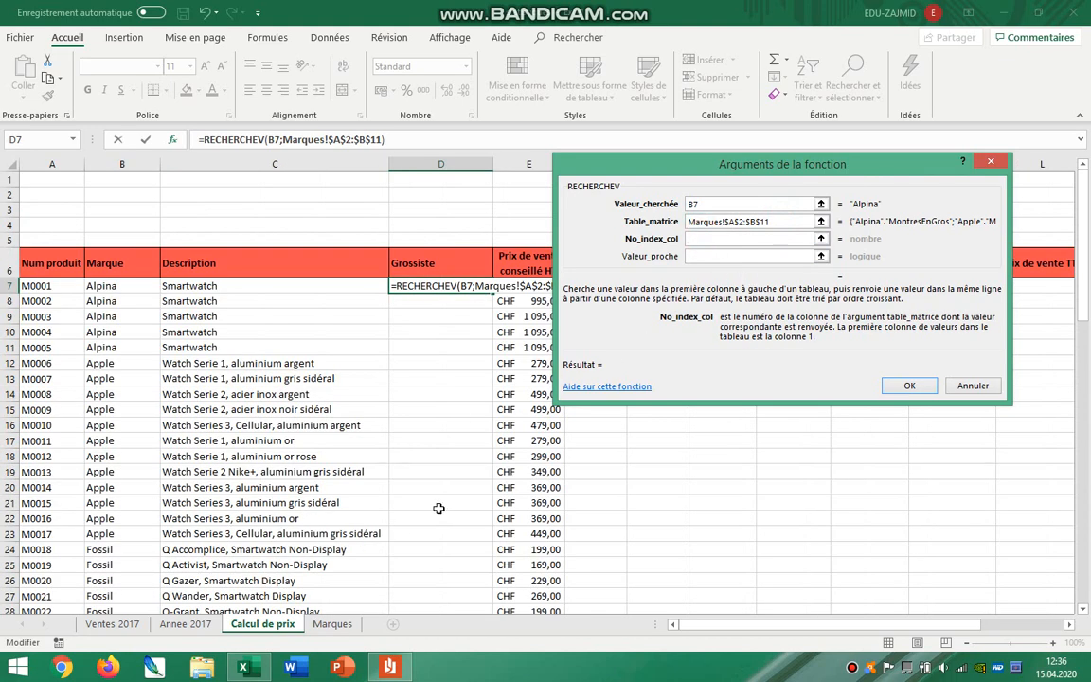
click(332, 624)
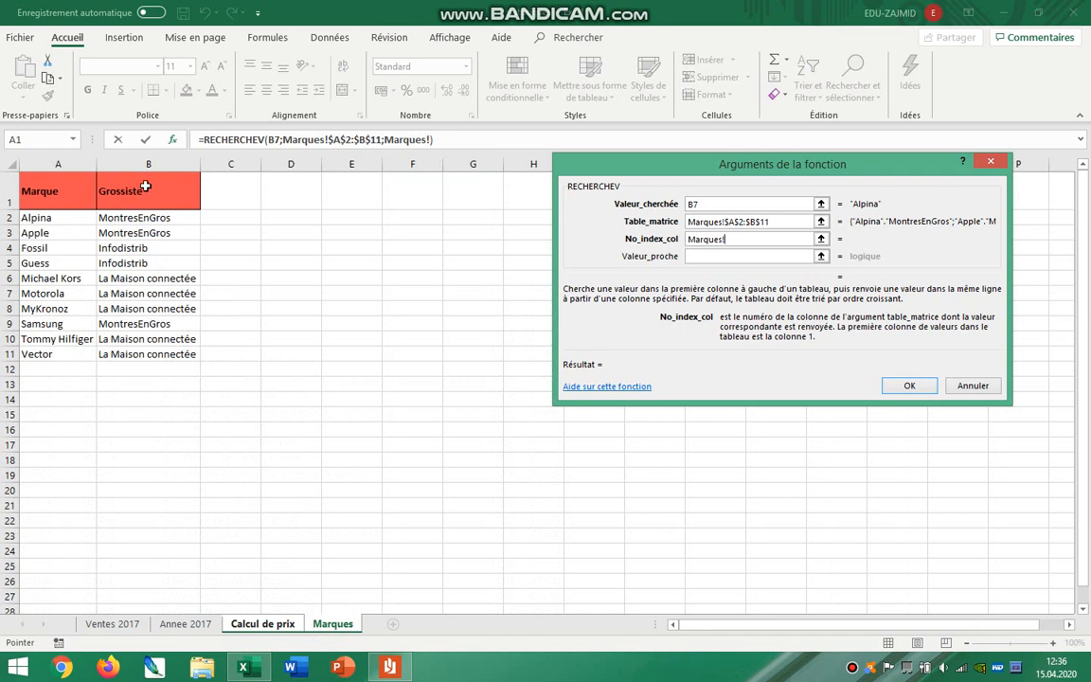
double_click(742, 238)
key(BackSpace)
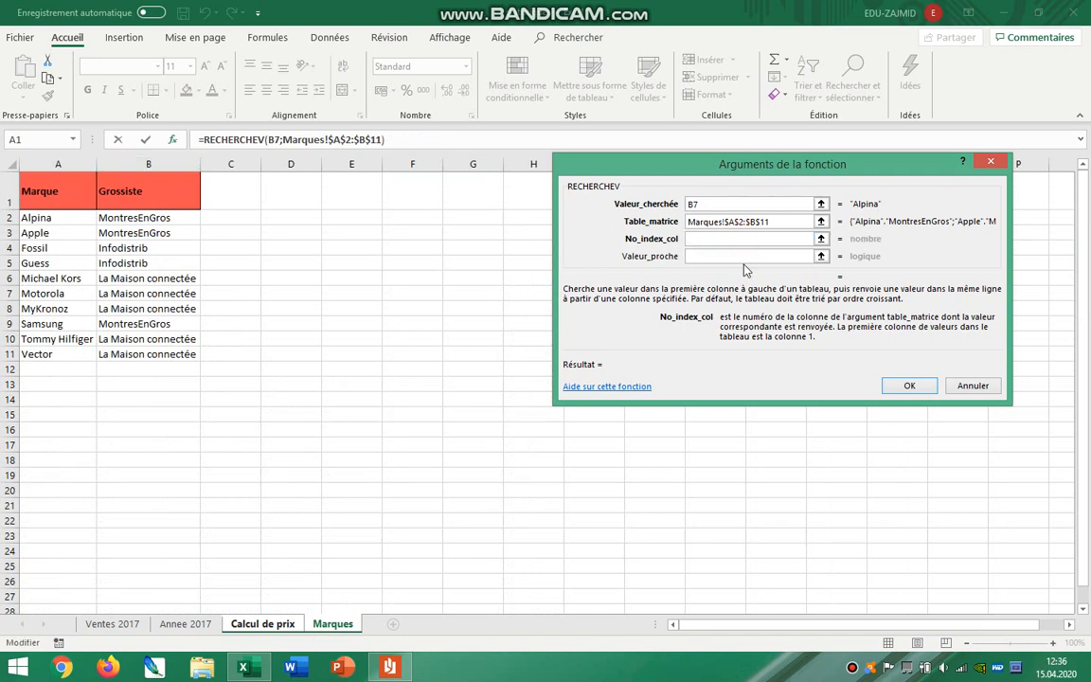
text(2)
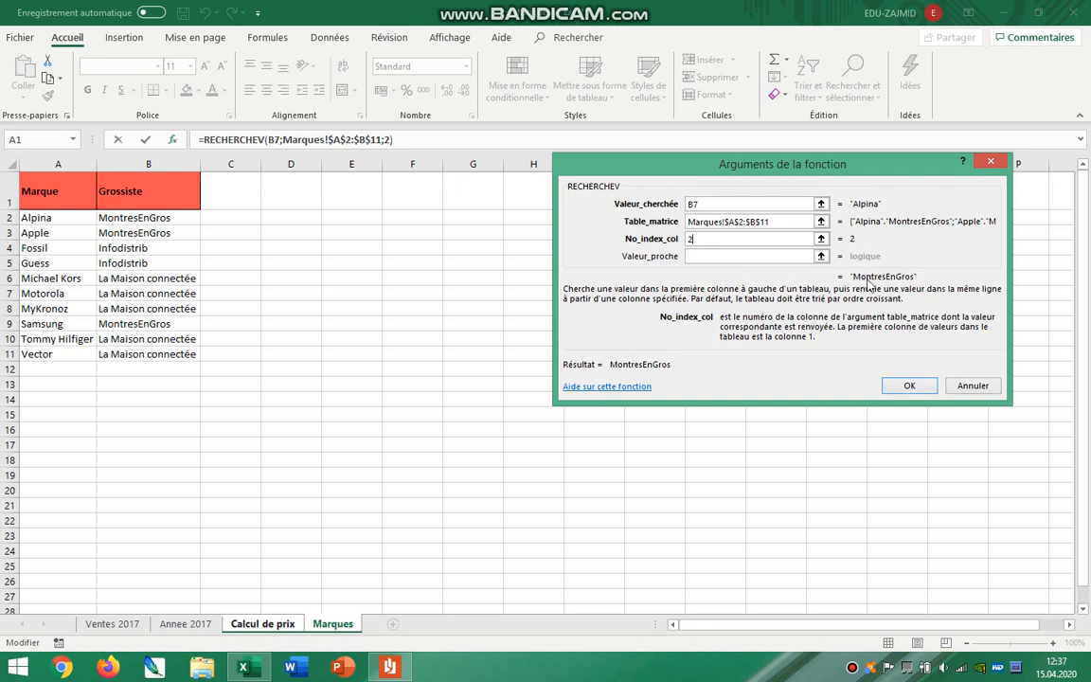
click(905, 384)
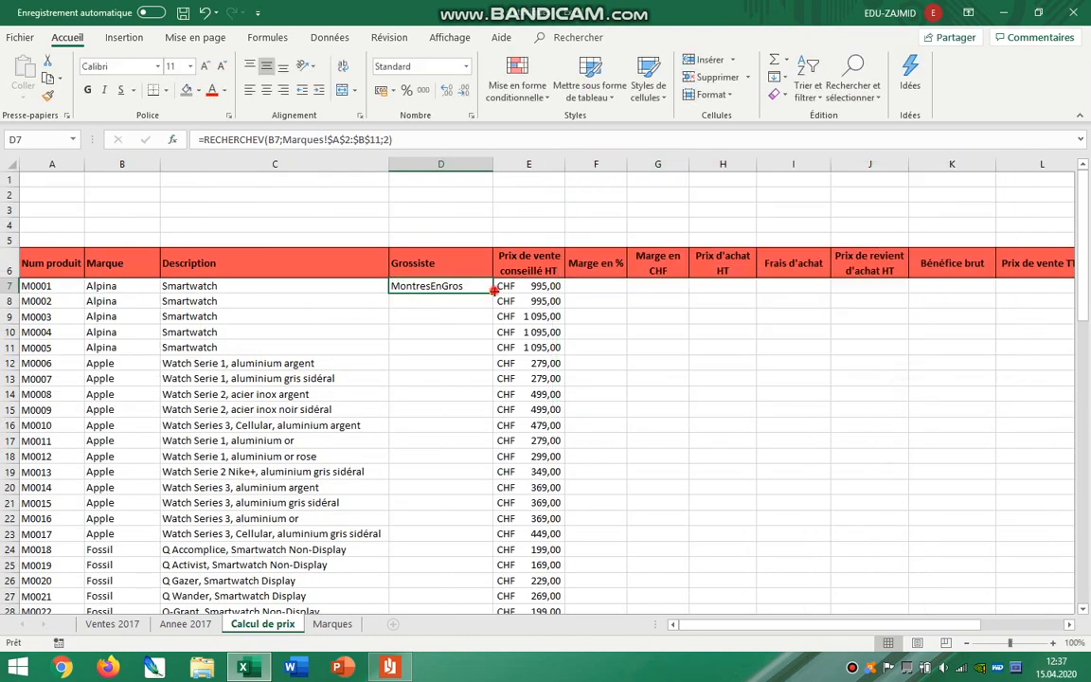
Fill the Grossiste formula from D7 down to the last product in row 45.
drag(493, 291, 502, 582)
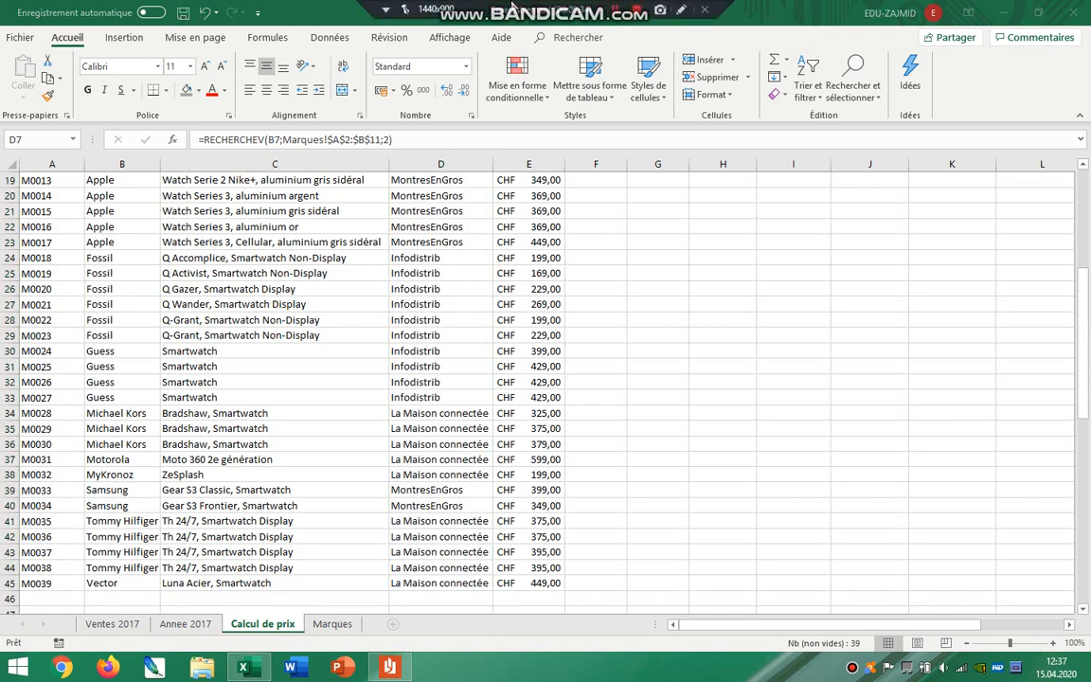
click(667, 269)
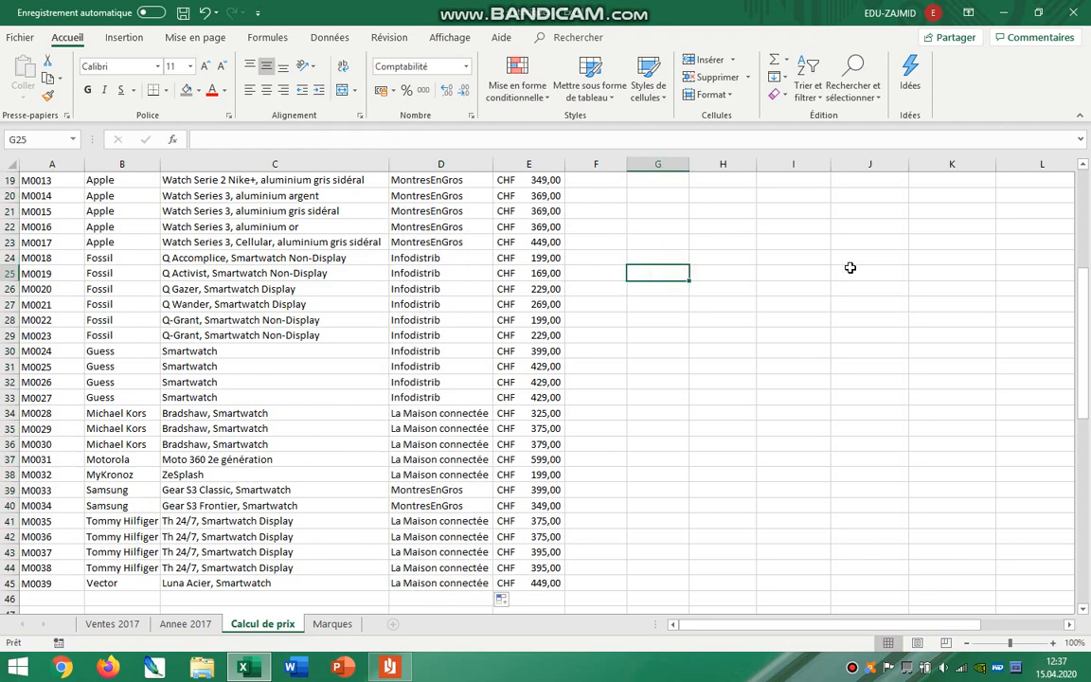
scroll(849, 267, up, 5)
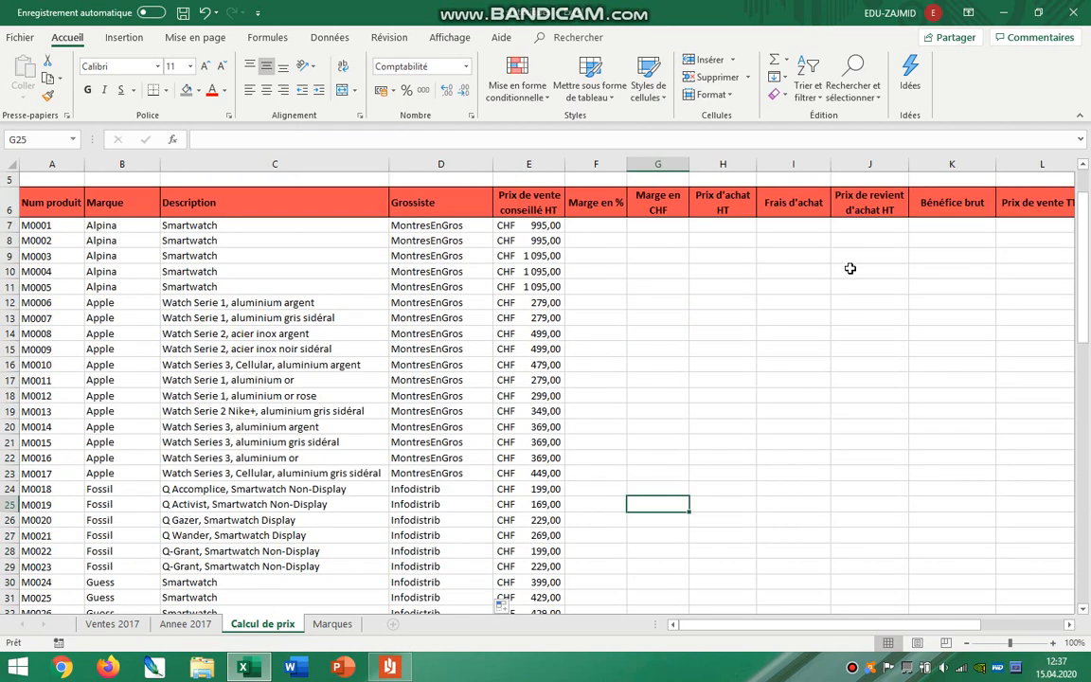